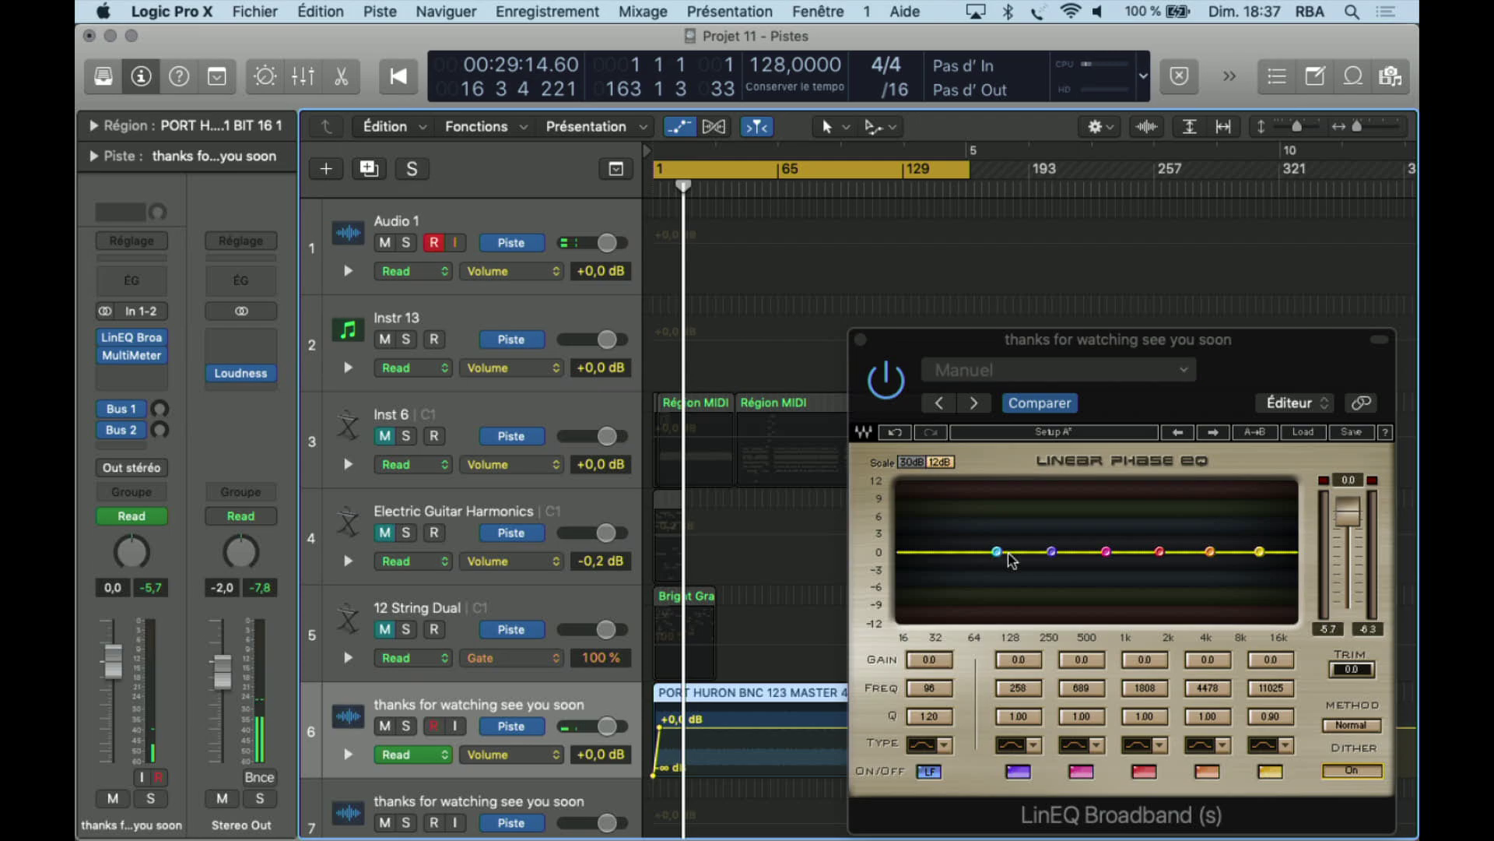
Play the project from the beginning with LinEQ Broadband flat on the track.
{"action": "key", "text": "Return"}
{"action": "key", "text": "space"}
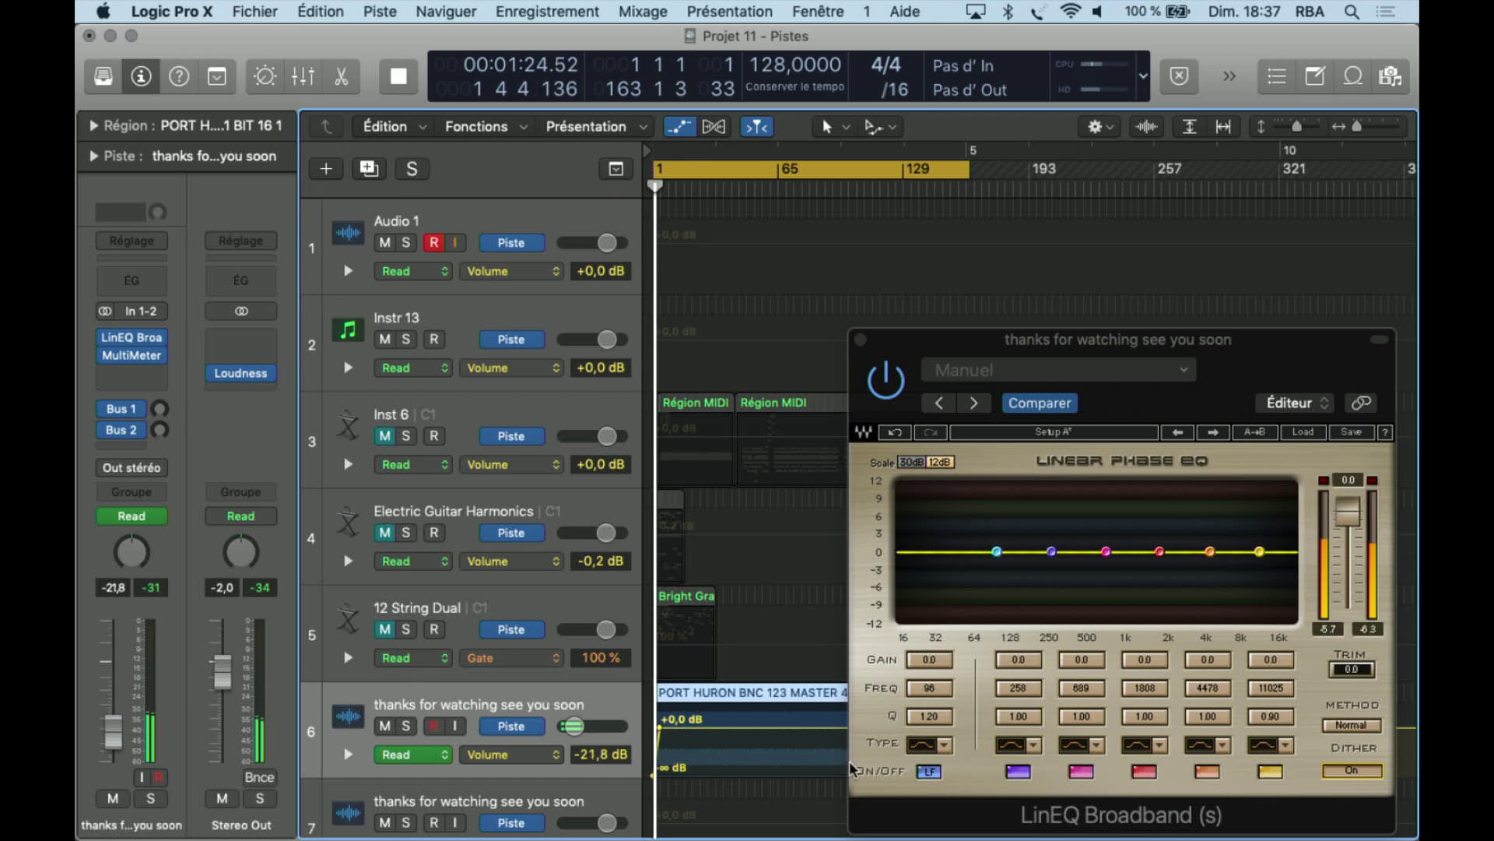
Raise the track's starting volume automation to +0,0 dB and compare LinEQ Full Reset against bypass.
{"action": "left_click_drag", "start_coordinate": [661, 735], "coordinate": [654, 726]}
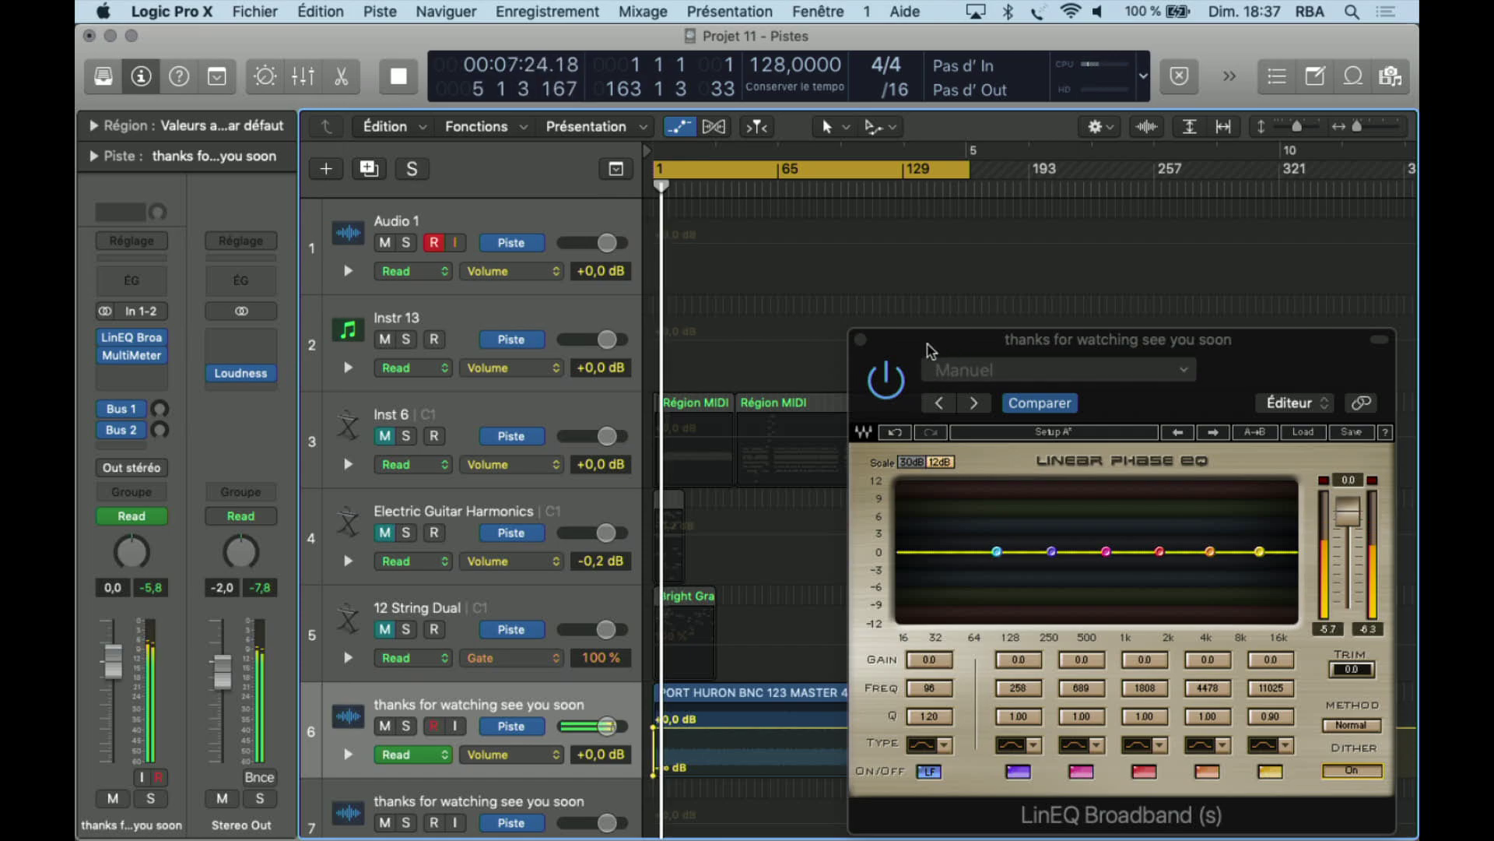
{"action": "left_click", "coordinate": [887, 381]}
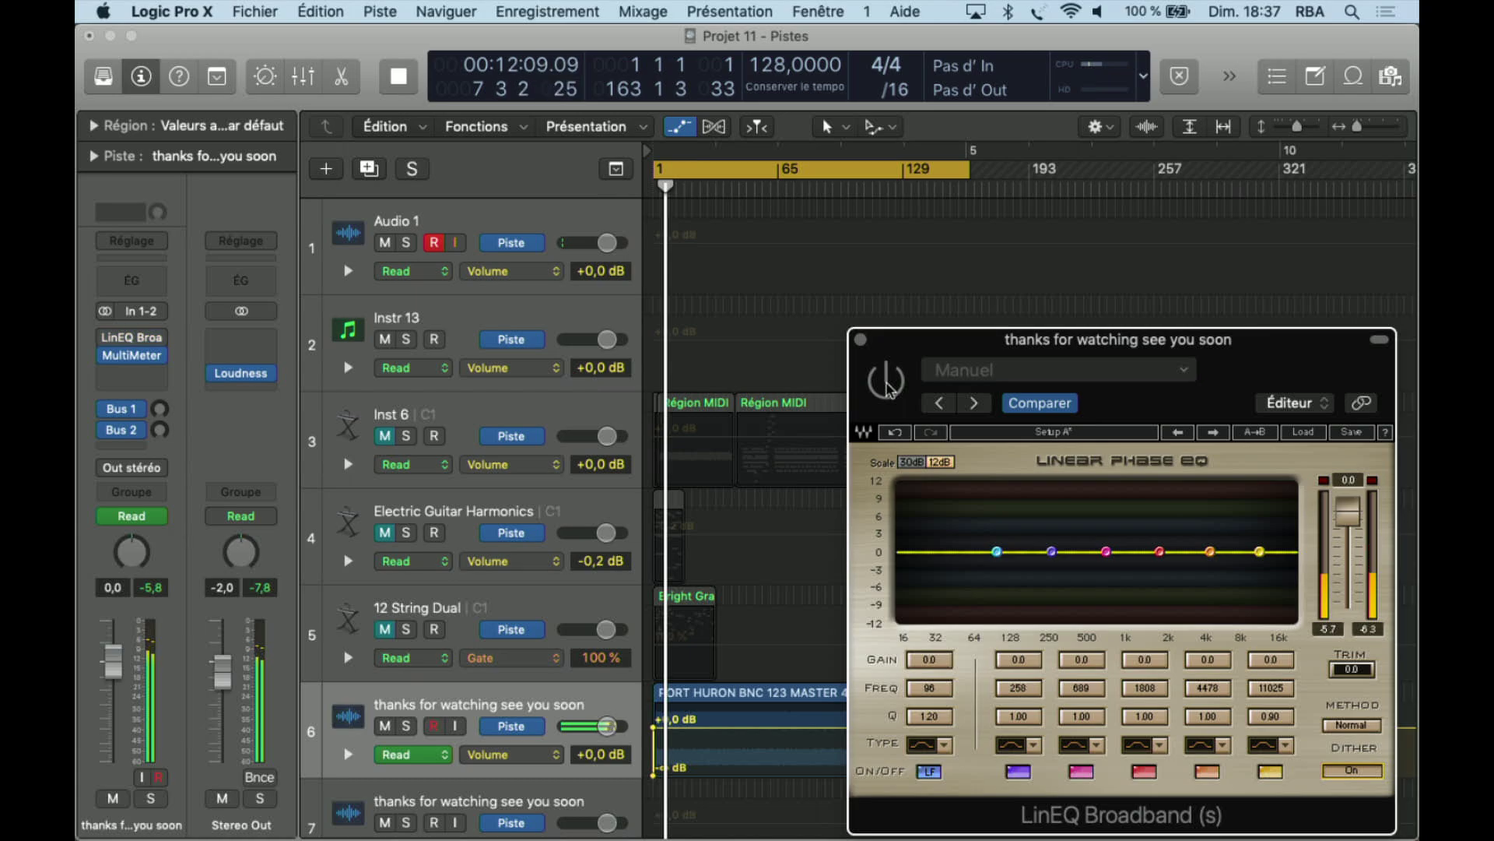
{"action": "left_click", "coordinate": [973, 402]}
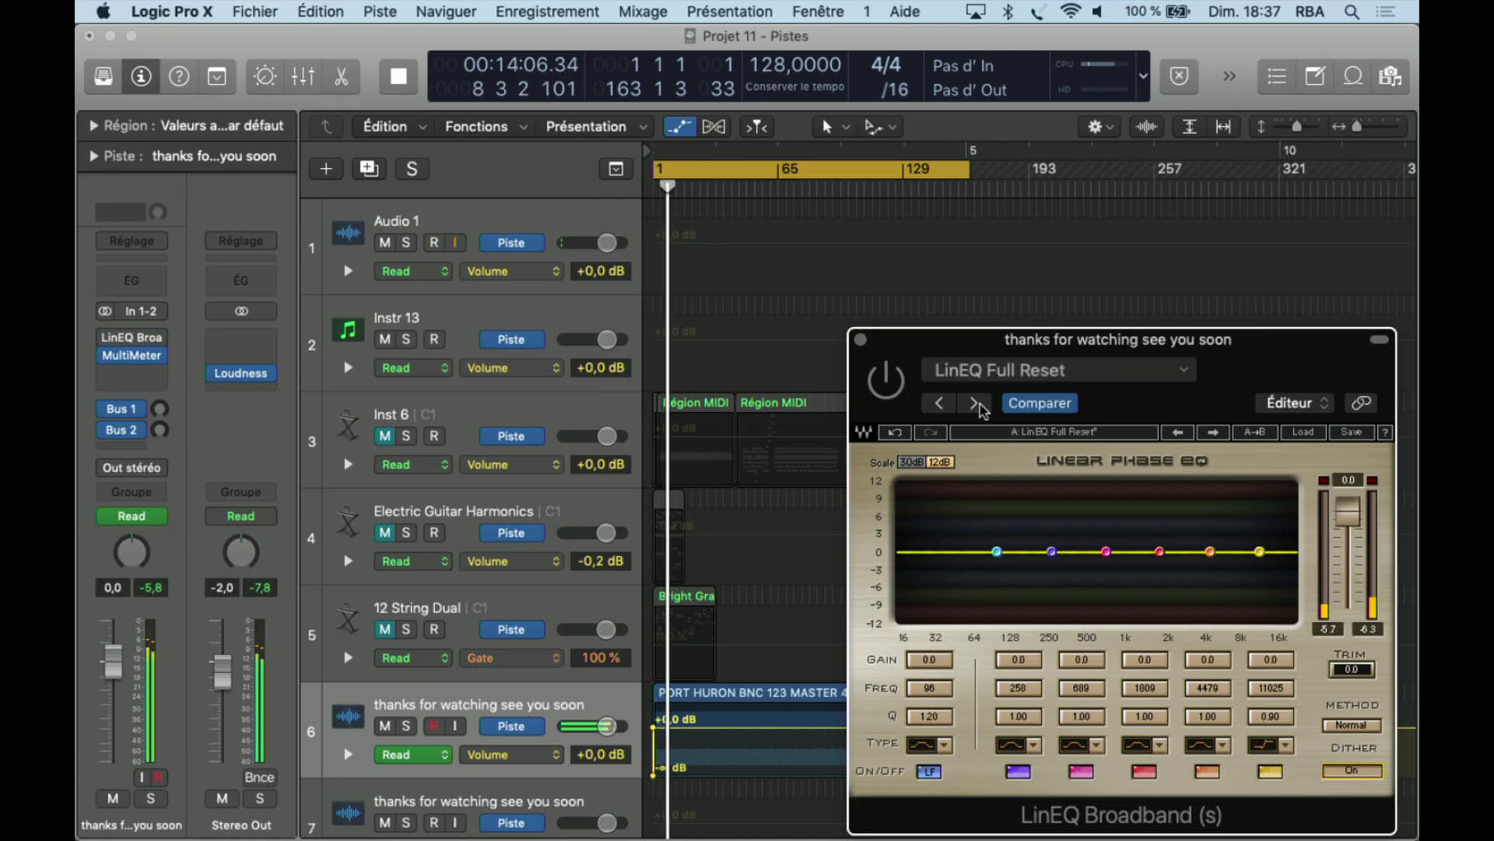
{"action": "left_click", "coordinate": [890, 389]}
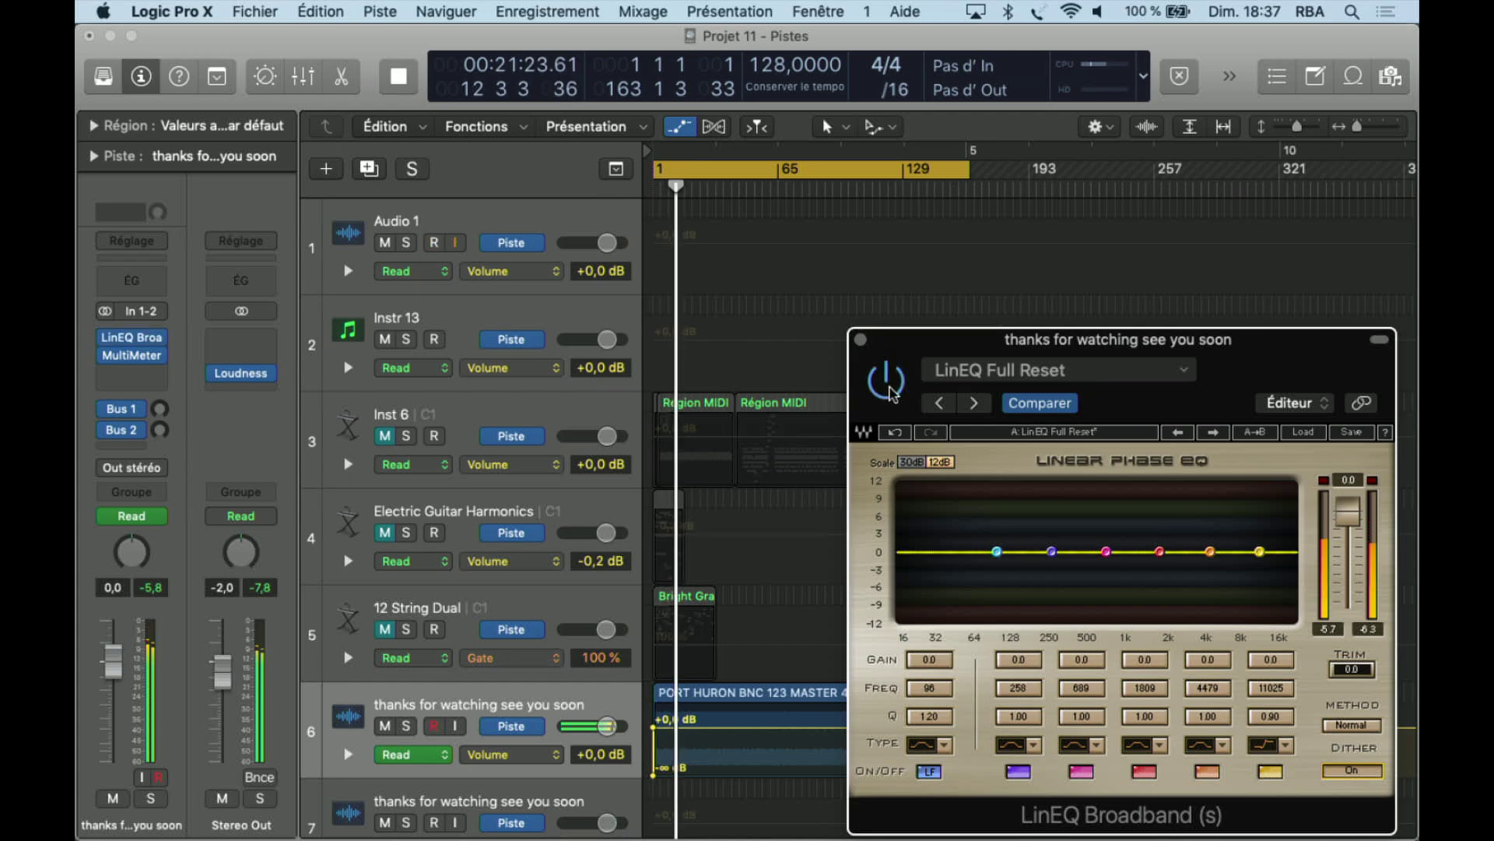
Step through shelving presets to Baxandall, 4bells 'mix' setup, comparing each with bypass, leaving it bypassed.
{"action": "left_click", "coordinate": [889, 385]}
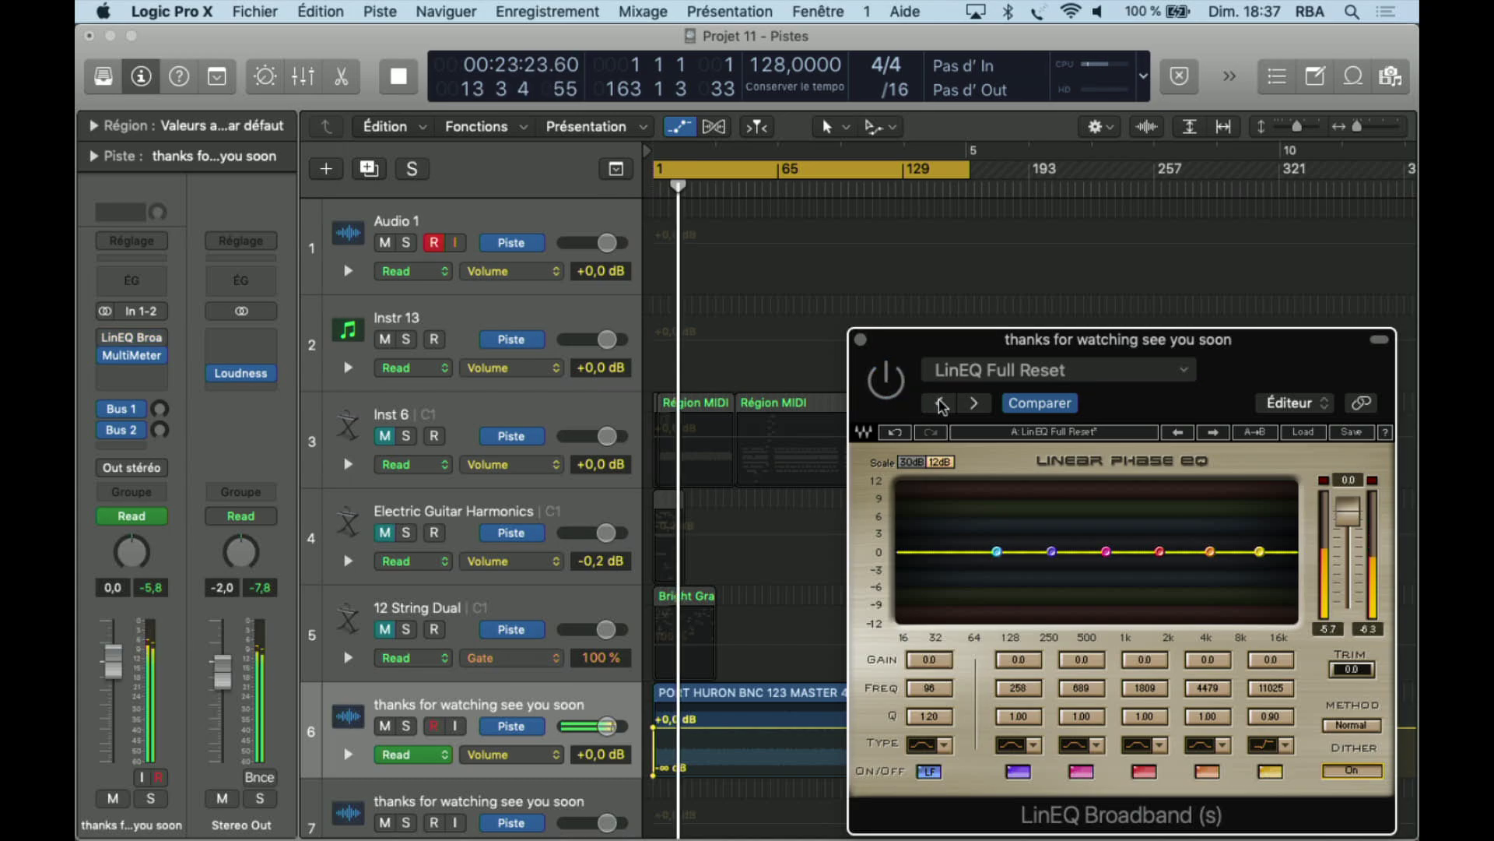
{"action": "left_click", "coordinate": [973, 405]}
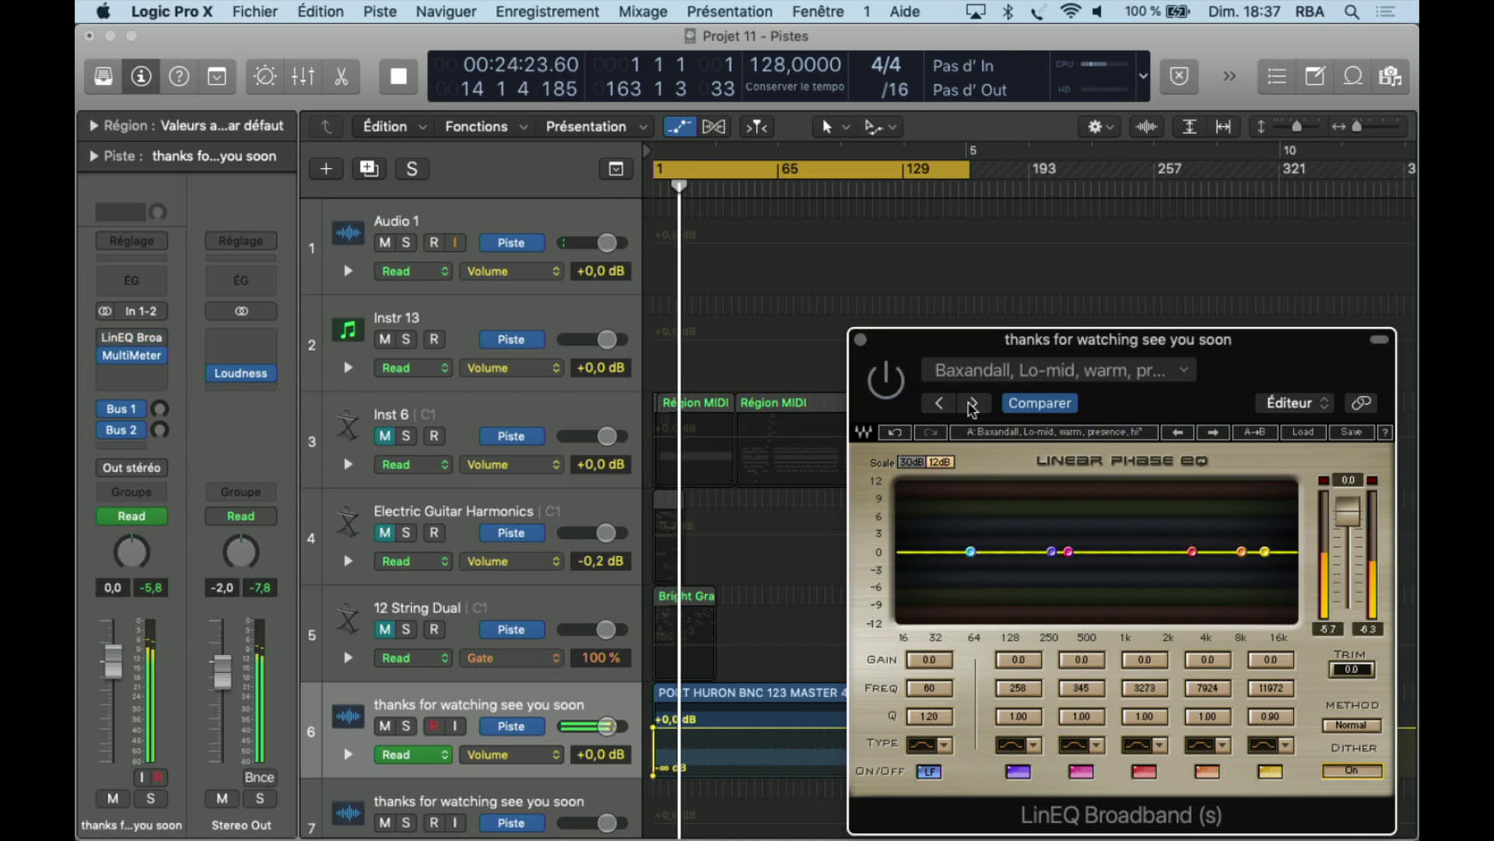
{"action": "left_click", "coordinate": [892, 389]}
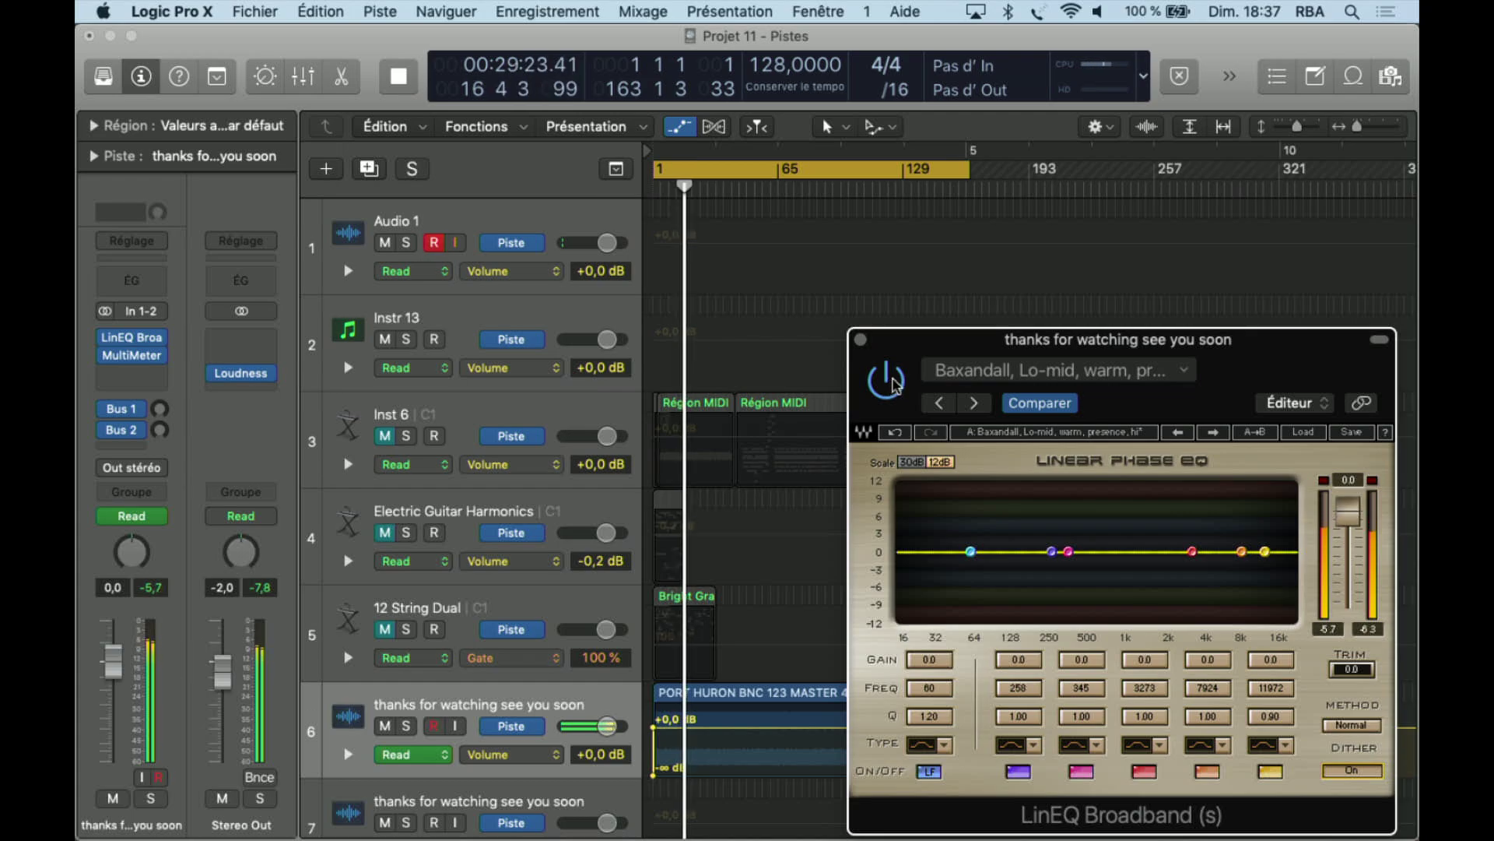
{"action": "left_click", "coordinate": [892, 385]}
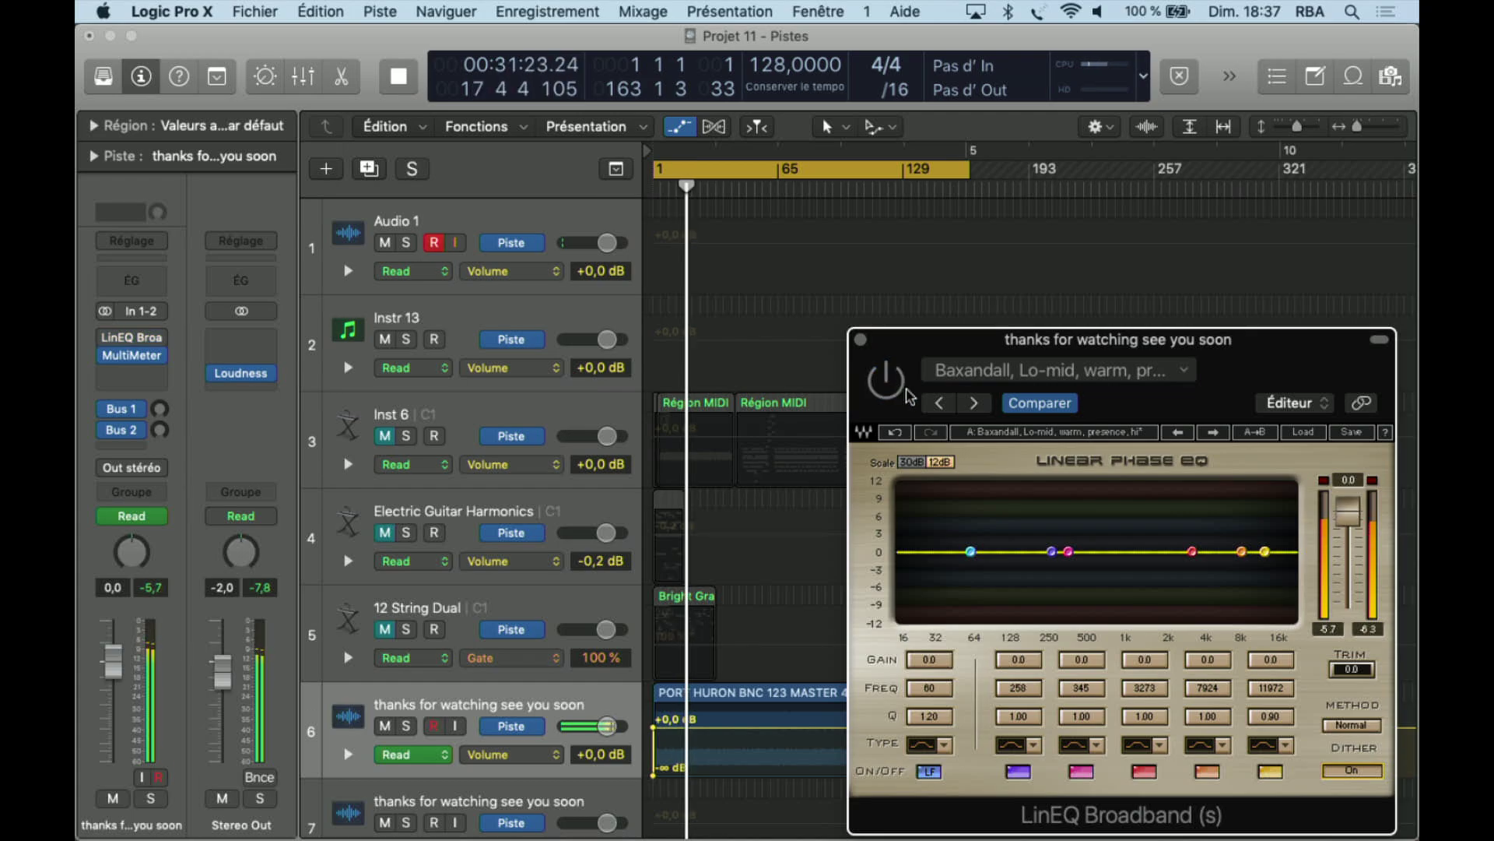
{"action": "left_click", "coordinate": [973, 404]}
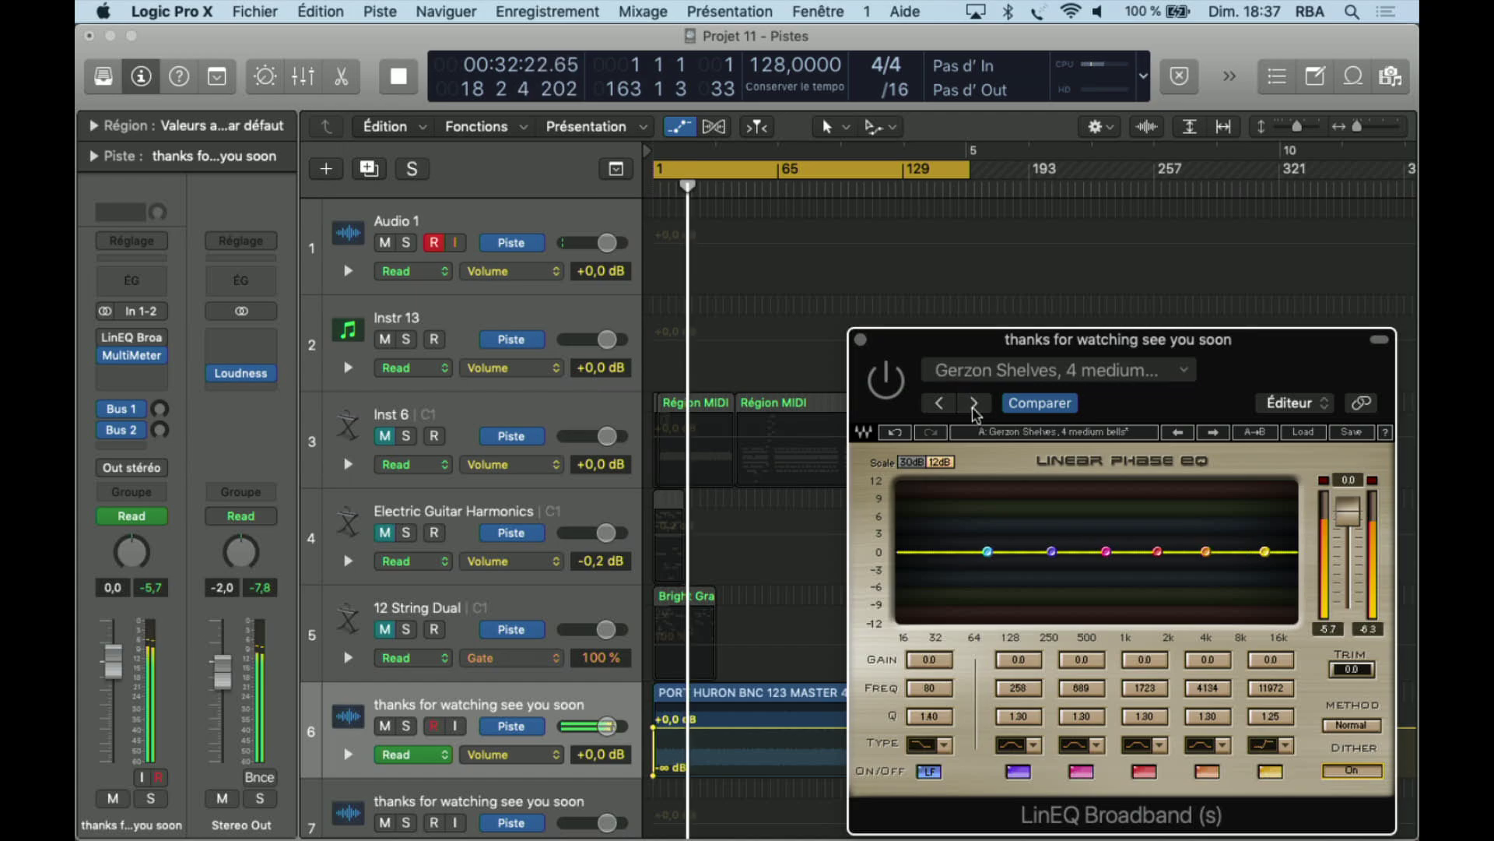
{"action": "left_click", "coordinate": [892, 387]}
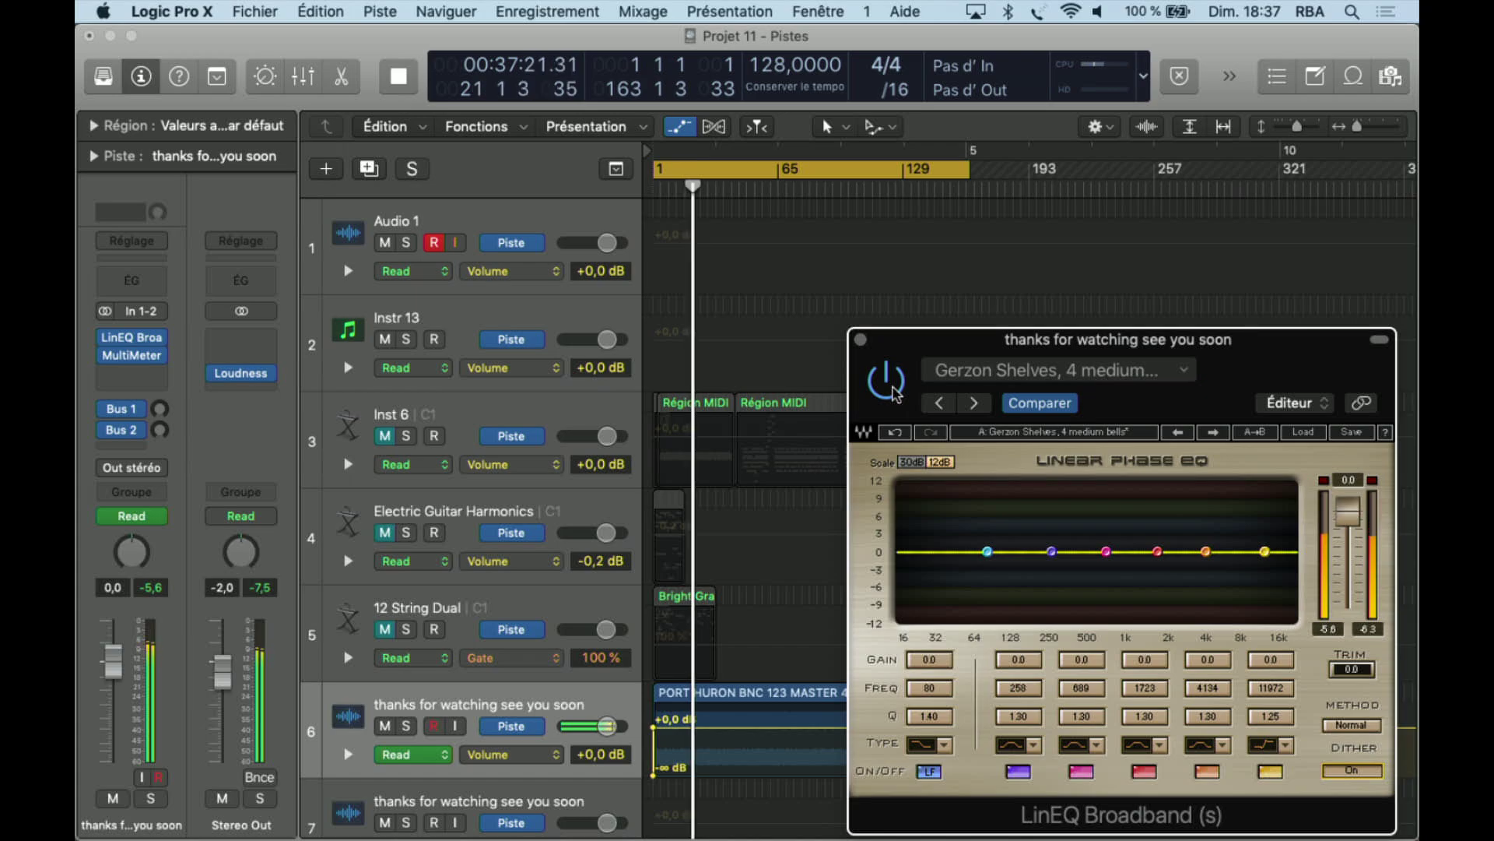
{"action": "left_click", "coordinate": [895, 393]}
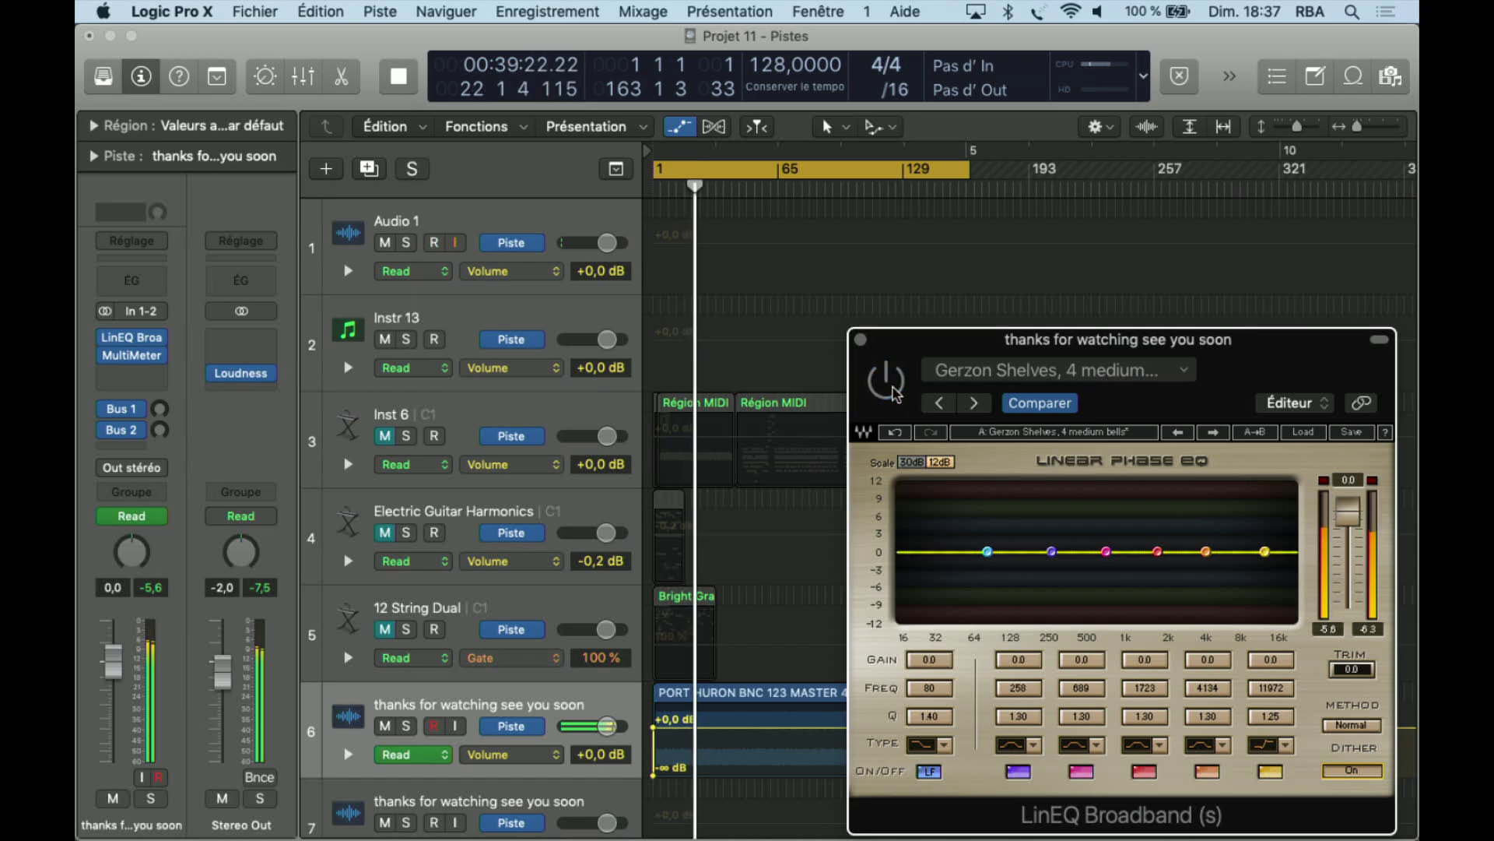
{"action": "left_click", "coordinate": [974, 403]}
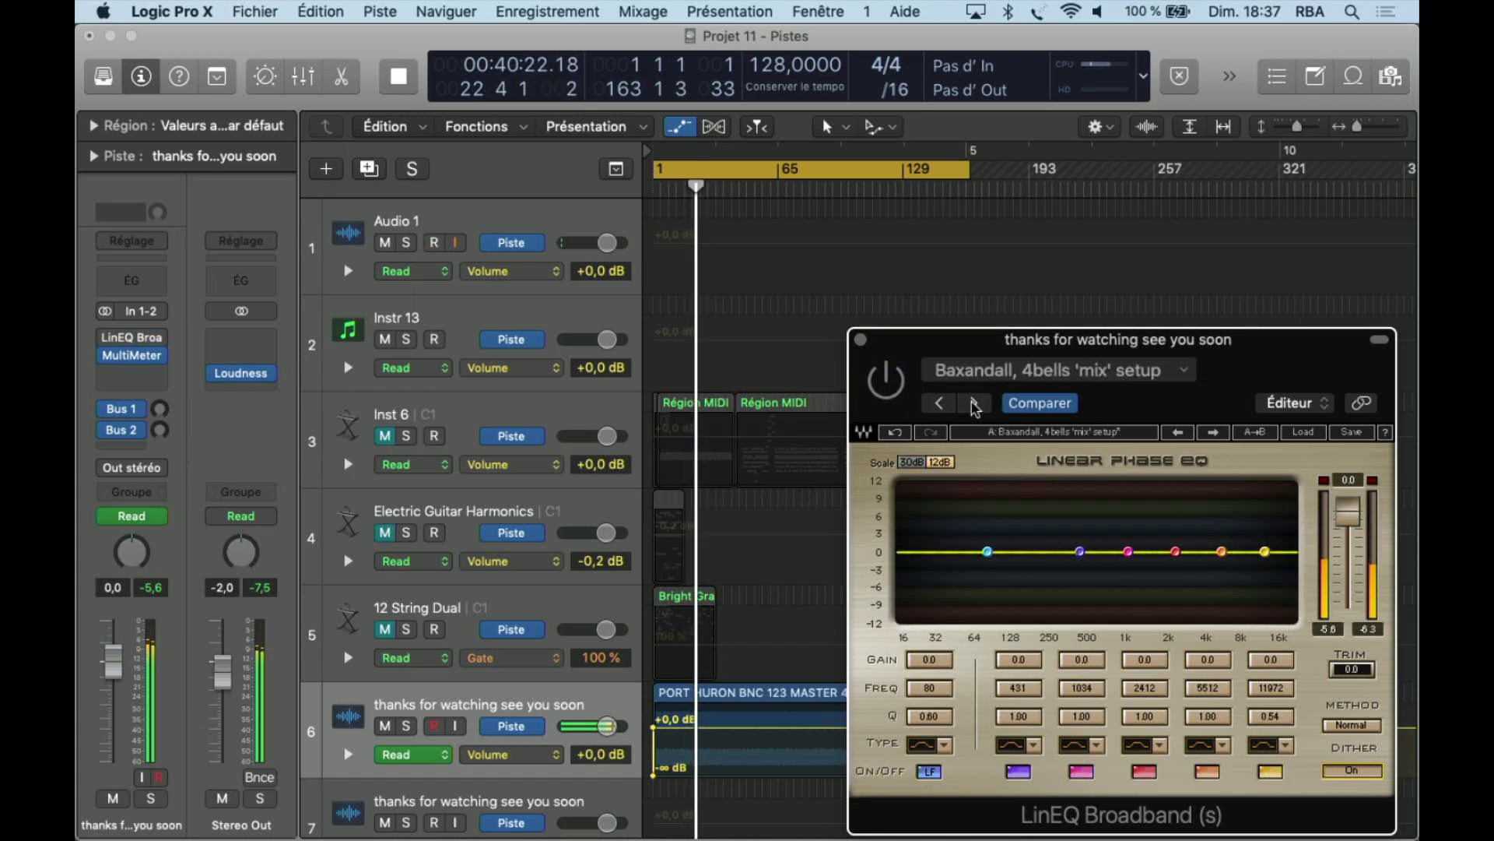
{"action": "left_click", "coordinate": [887, 392]}
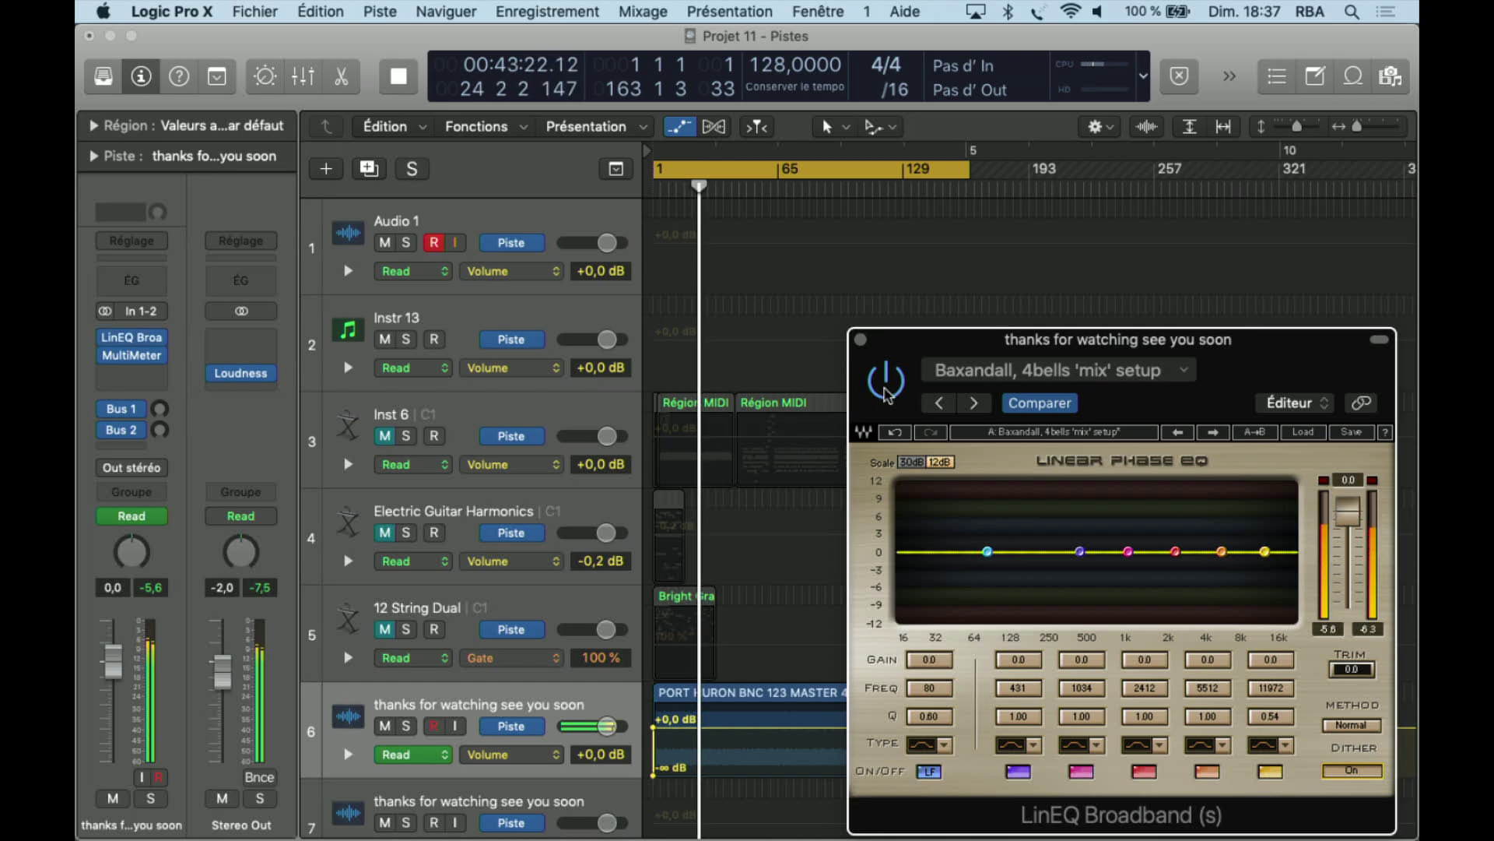
{"action": "left_click", "coordinate": [887, 393]}
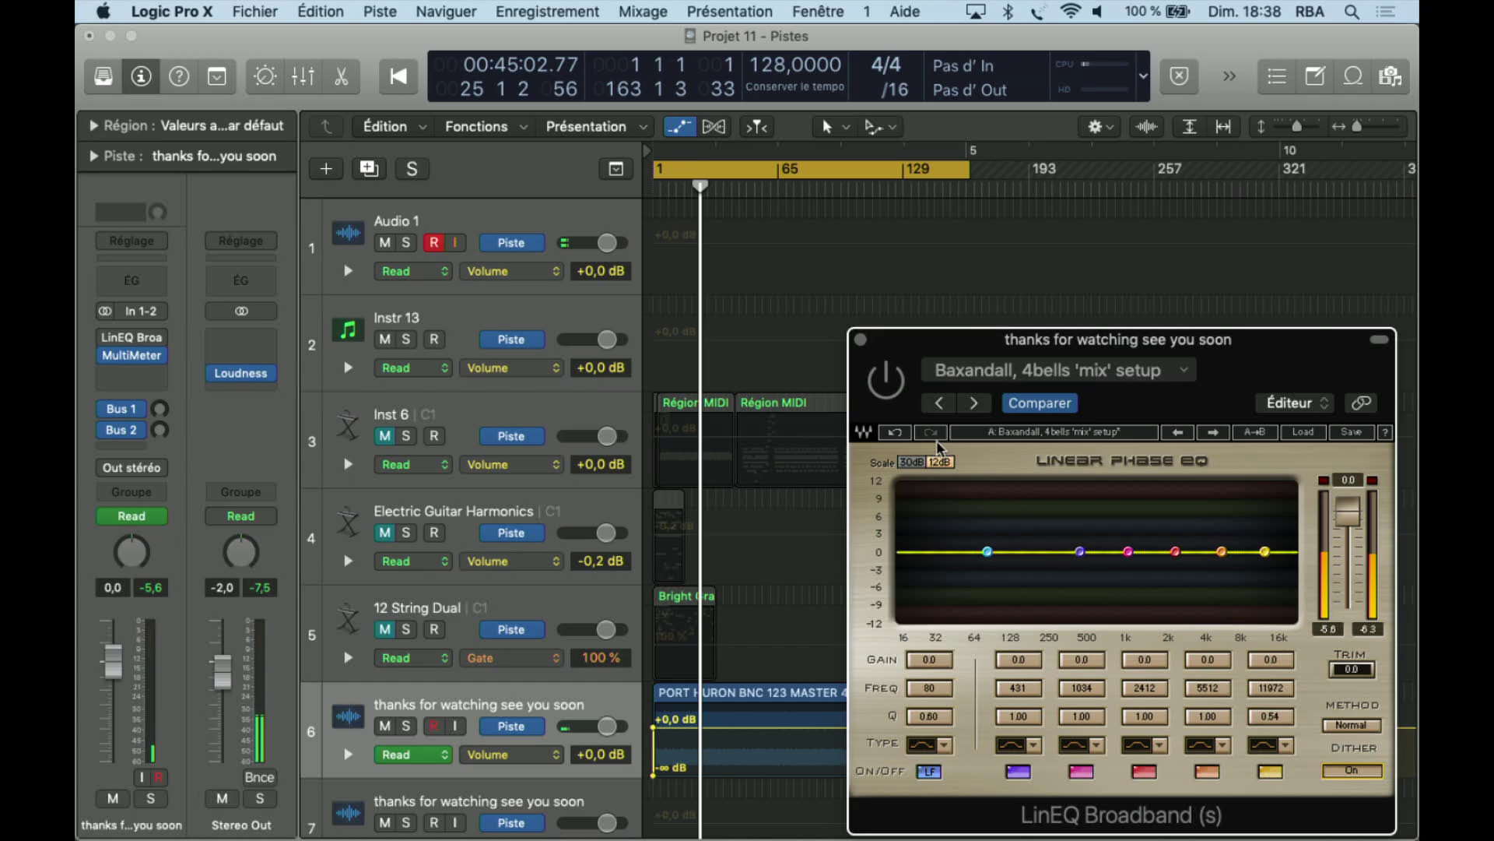
Start playback and jump ahead to around bar 41 with the EQ window in focus.
{"action": "key", "text": "space"}
{"action": "left_click", "coordinate": [733, 178]}
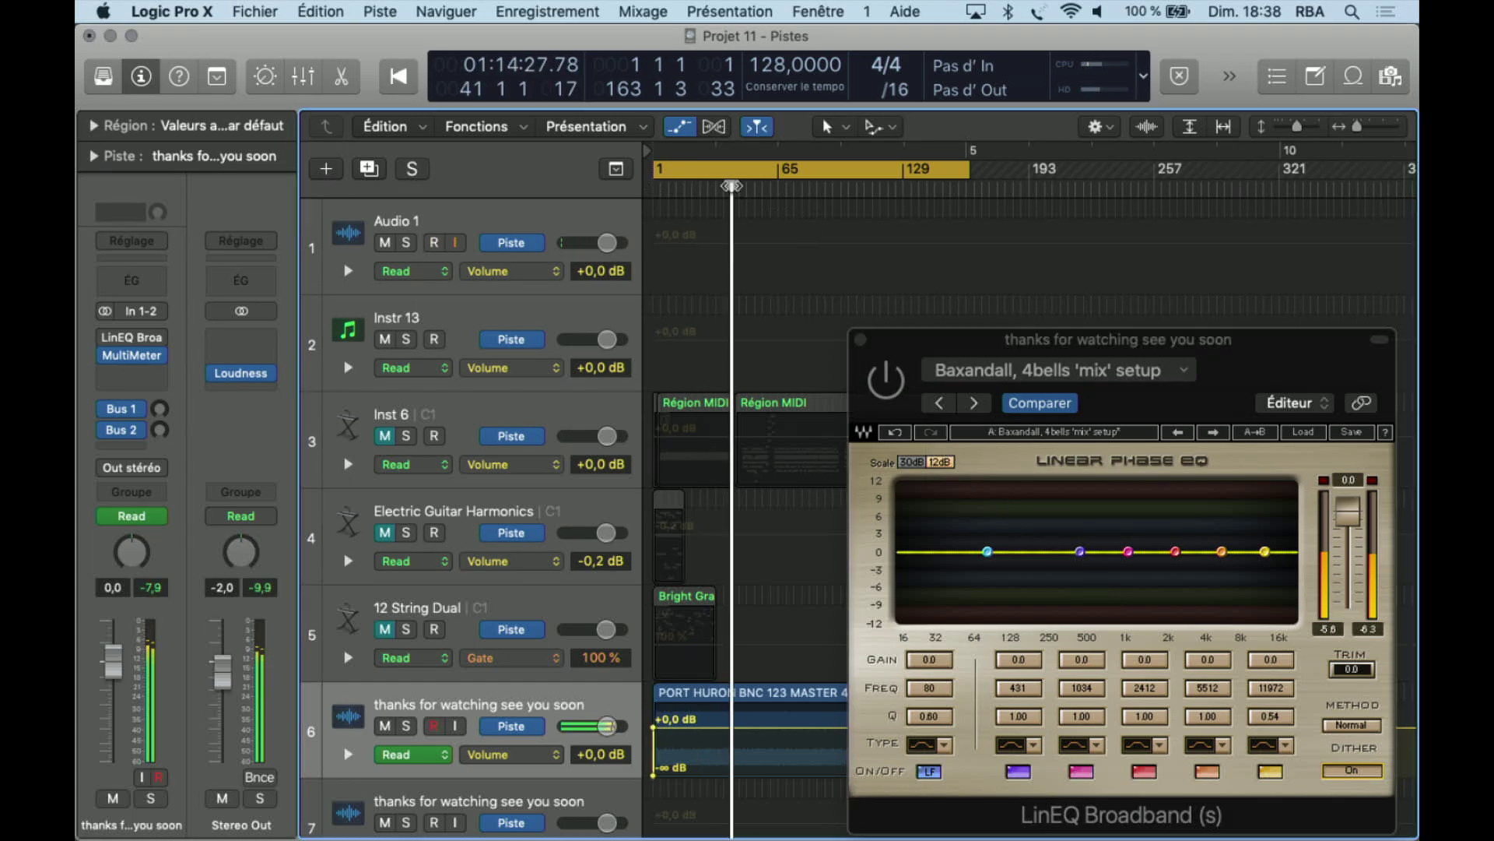
{"action": "left_click", "coordinate": [905, 405]}
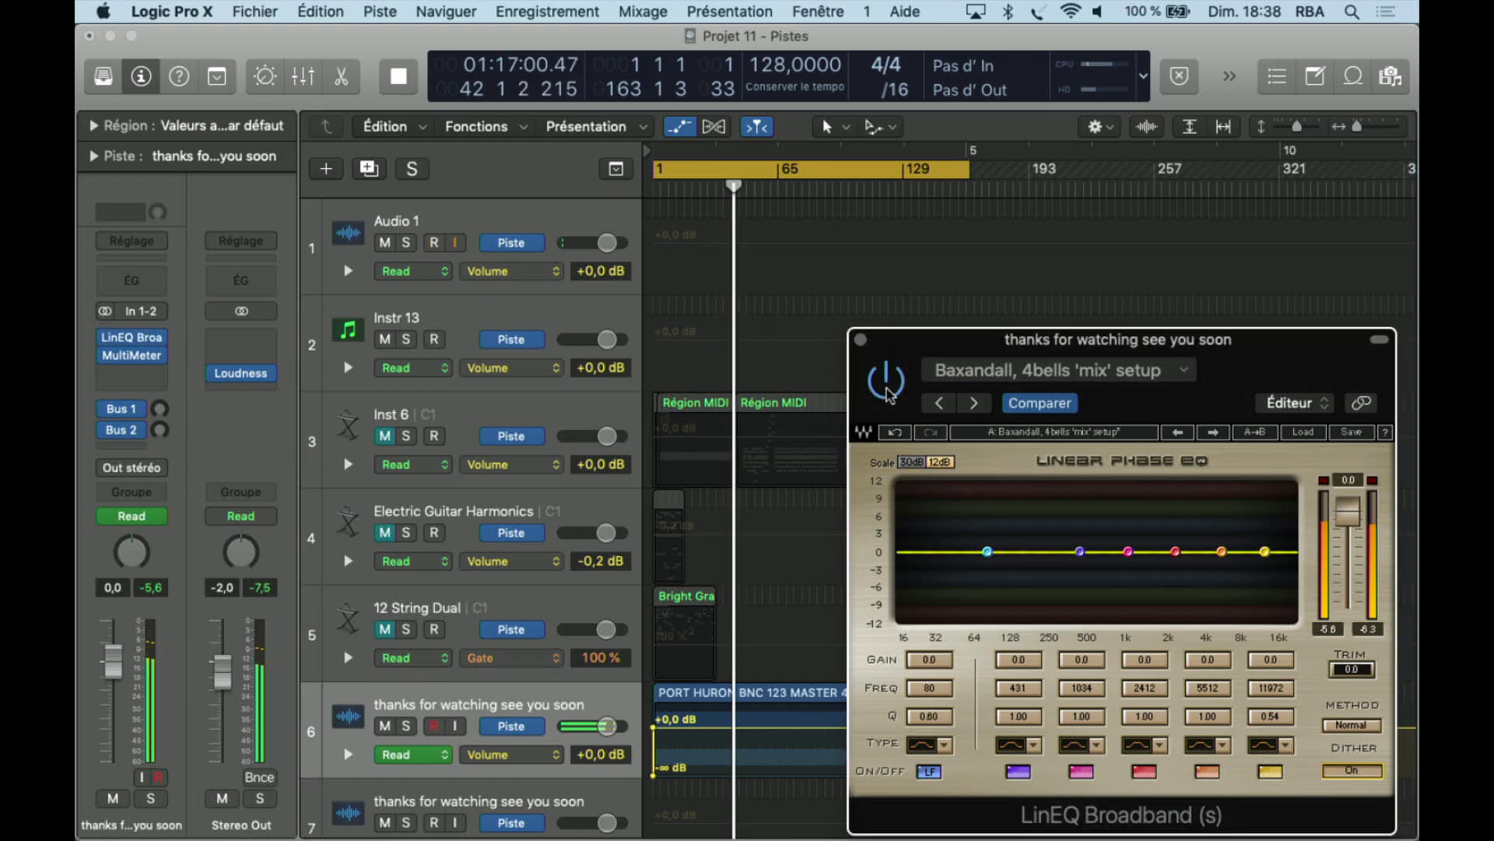
Compare the Resonant and Narrow and Baxandall, 4bells 'mix' setup presets, ending on flat LinEQ Full Reset.
{"action": "left_click", "coordinate": [1214, 433]}
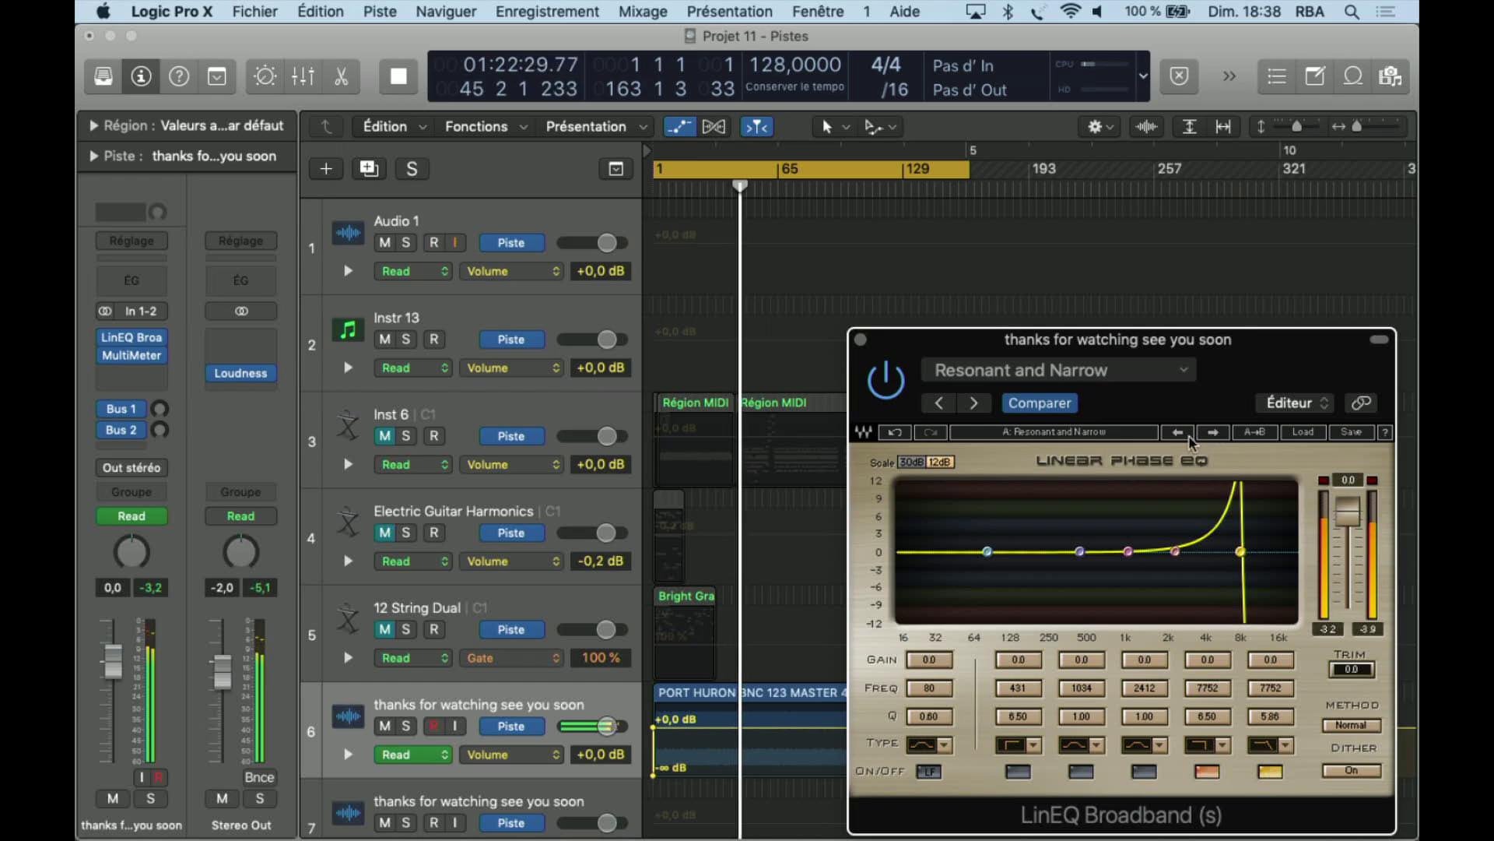
{"action": "left_click", "coordinate": [1180, 433]}
{"action": "left_click", "coordinate": [1180, 433]}
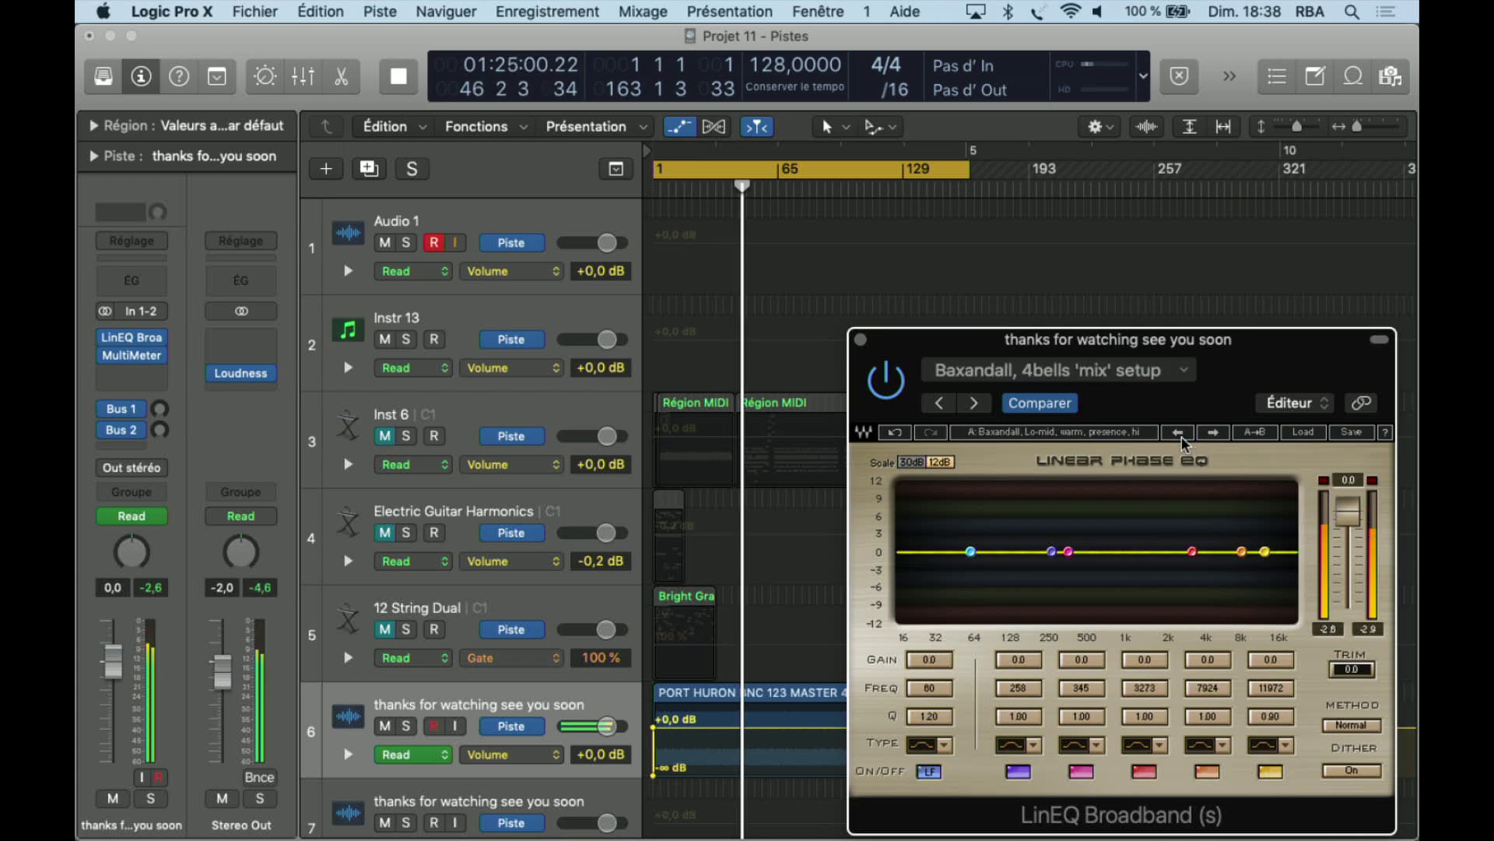
{"action": "left_click", "coordinate": [1180, 433]}
{"action": "left_click", "coordinate": [1180, 432]}
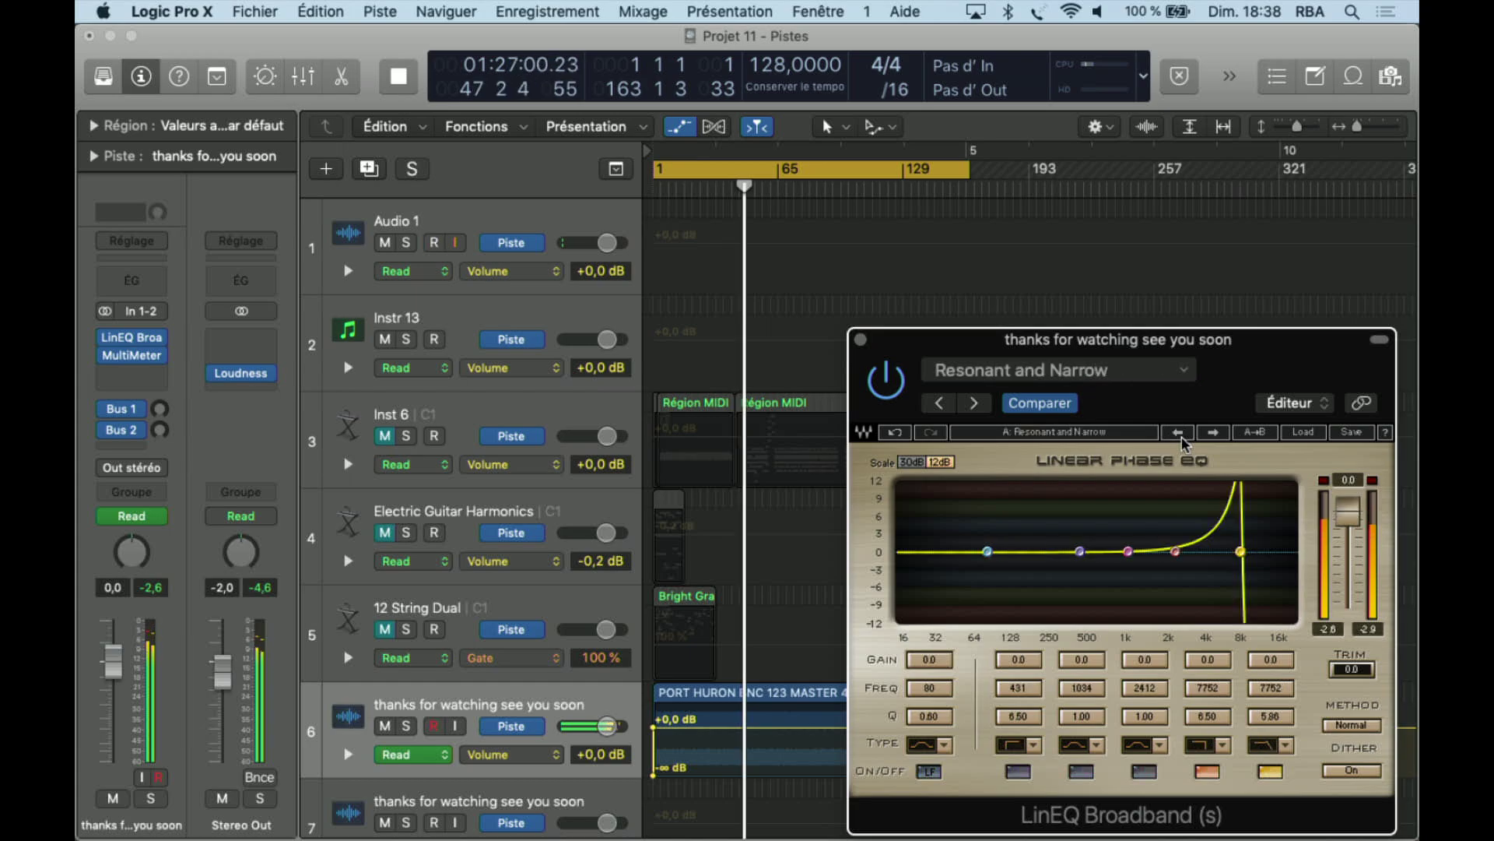
{"action": "left_click", "coordinate": [1180, 433]}
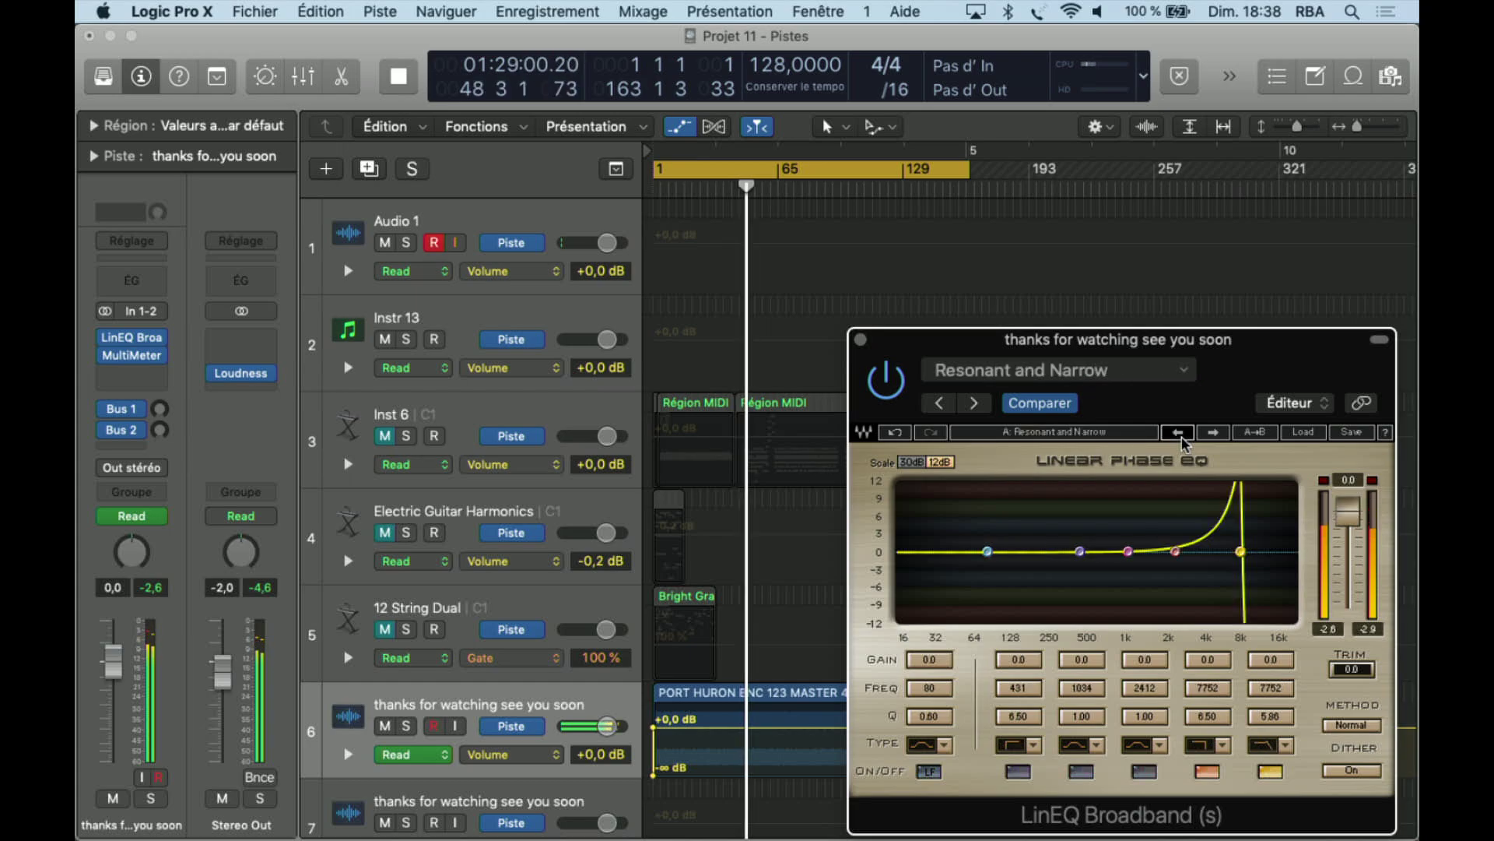
{"action": "left_click", "coordinate": [1214, 432]}
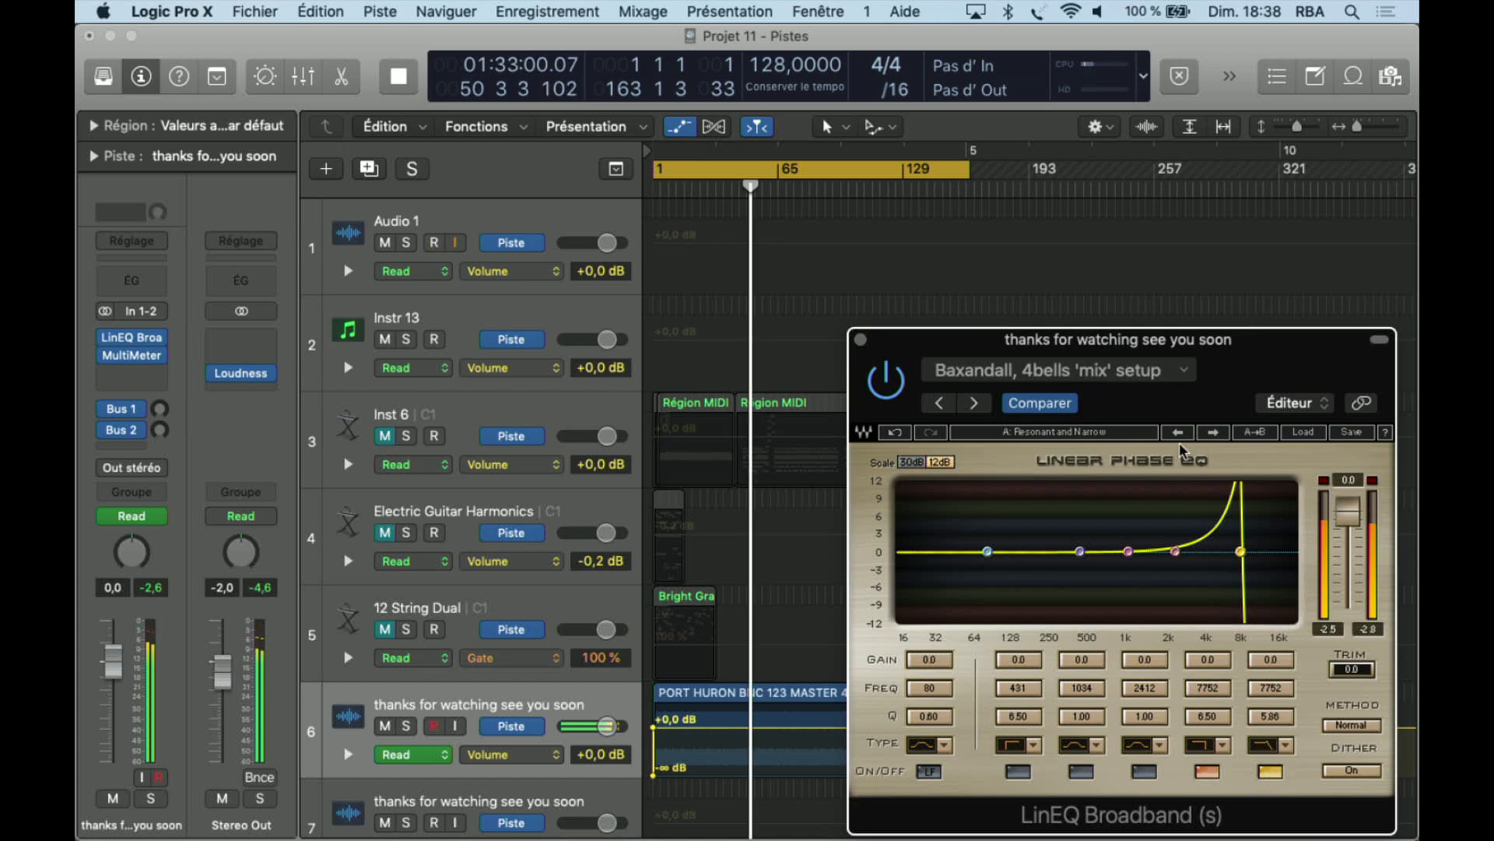
{"action": "left_click", "coordinate": [1212, 432]}
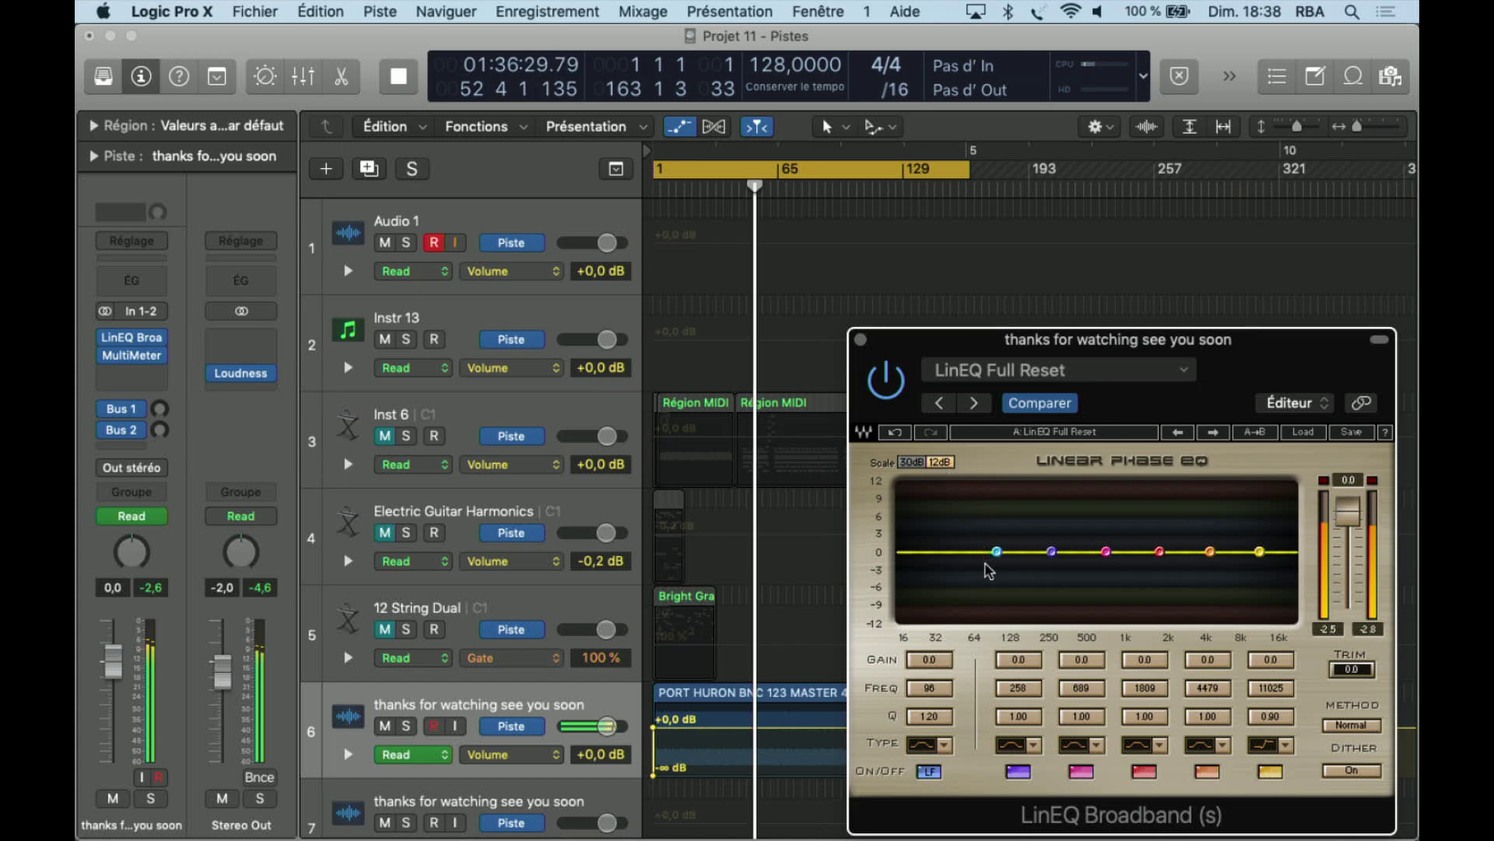
Boost 71 Hz by 5.3 dB and 1809 Hz by 4.3 dB, and move the upper peak to 4221 Hz.
{"action": "left_click_drag", "start_coordinate": [998, 553], "coordinate": [979, 506]}
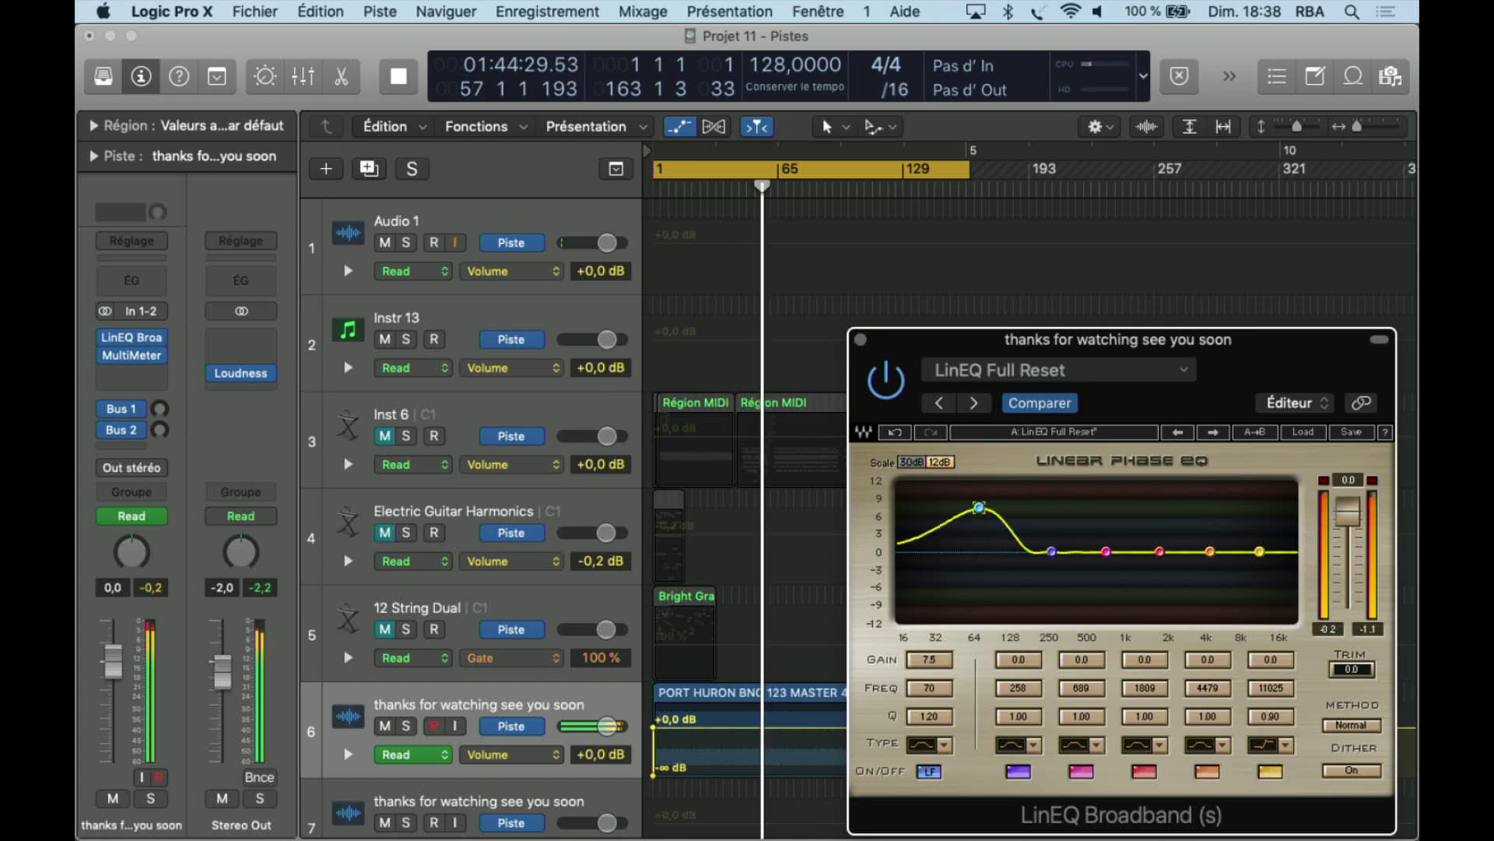
{"action": "left_click_drag", "start_coordinate": [980, 509], "coordinate": [983, 523]}
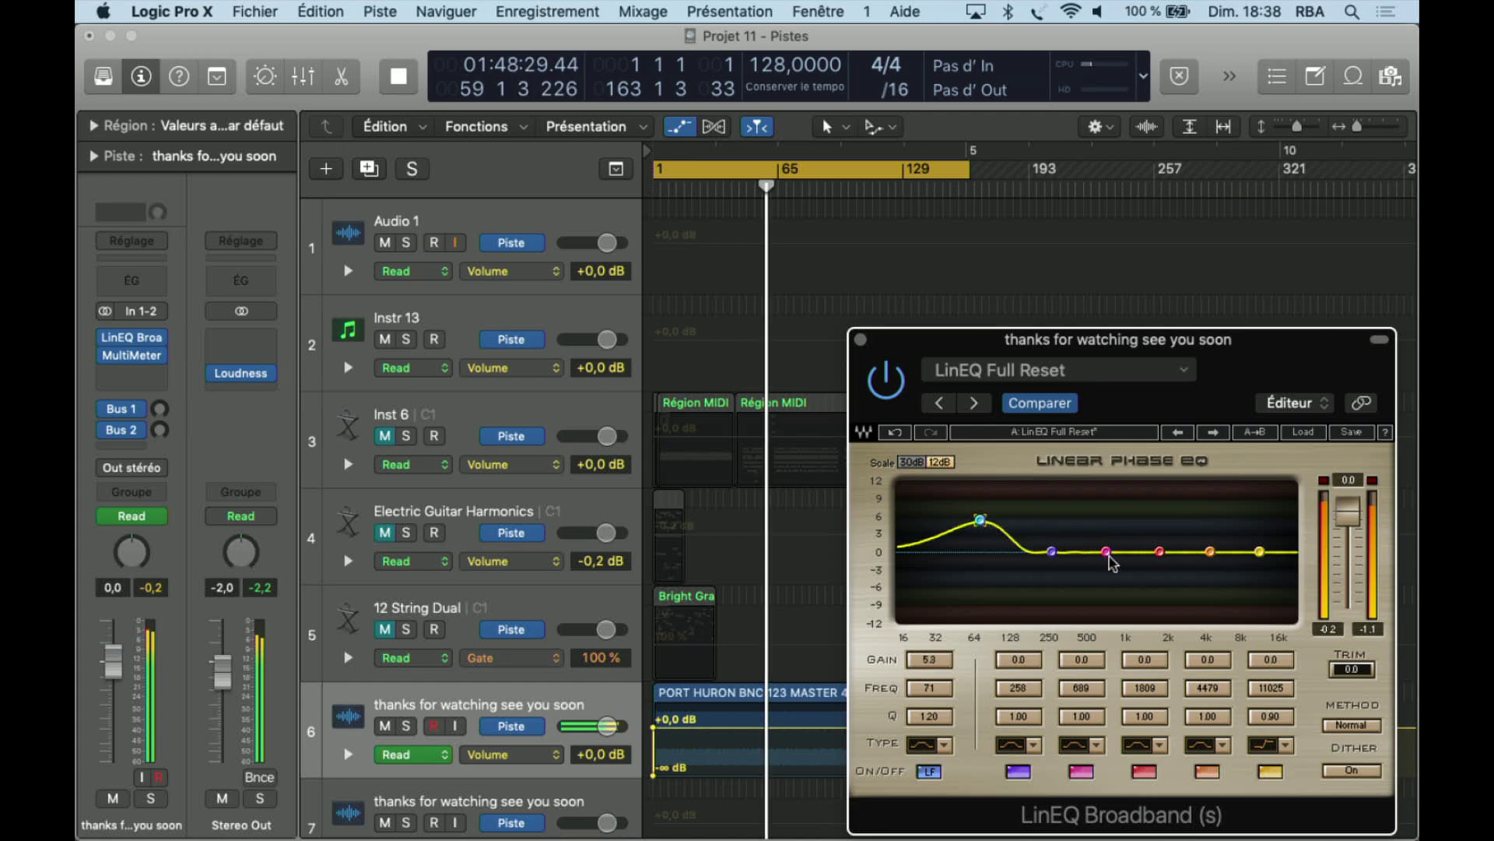
{"action": "left_click_drag", "start_coordinate": [1160, 551], "coordinate": [1212, 525]}
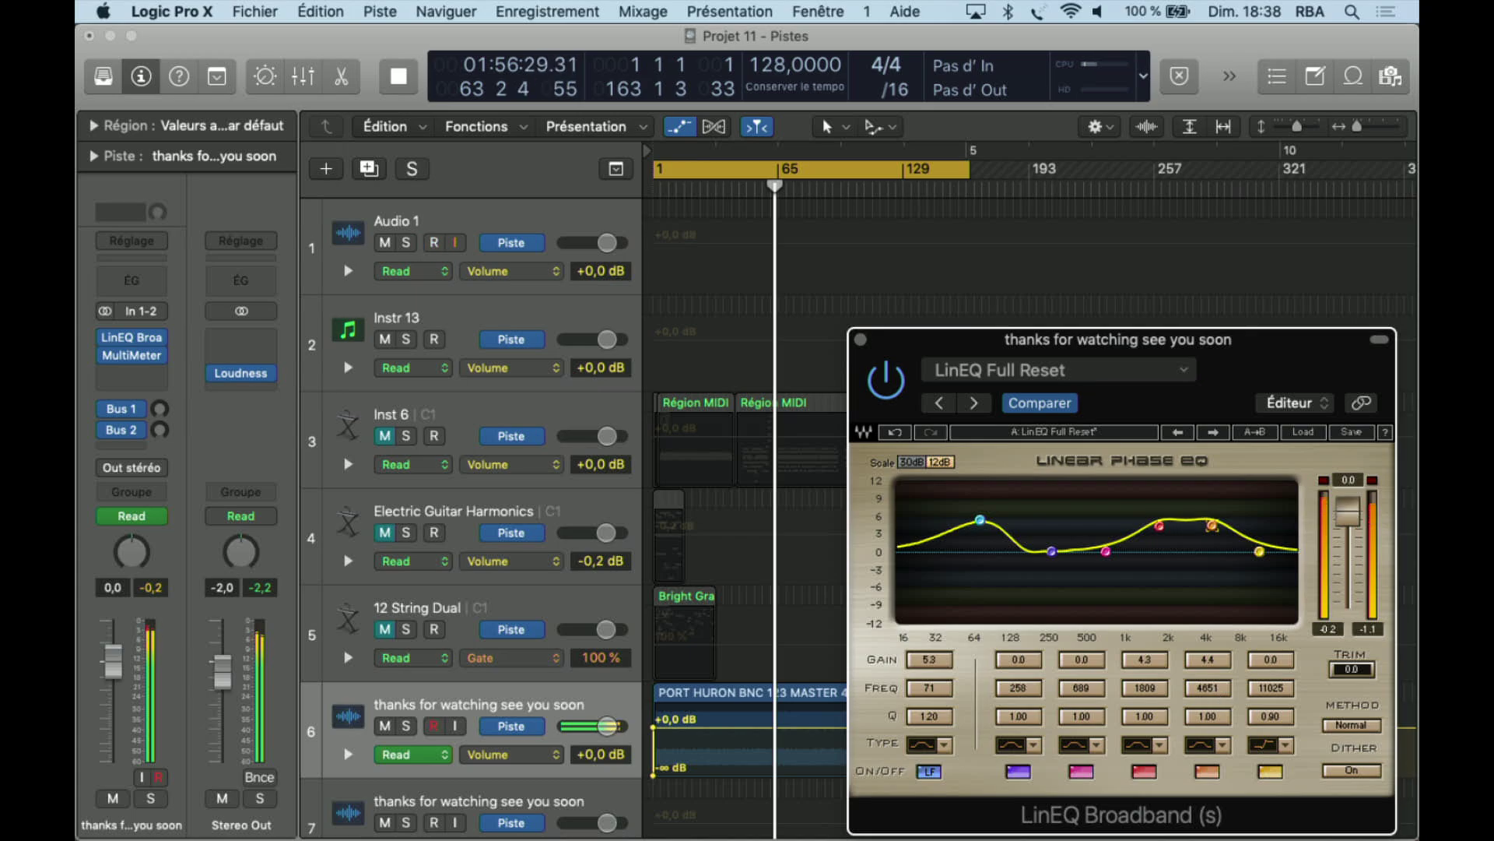
{"action": "mouse_move", "coordinate": [1219, 694]}
{"action": "left_mouse_down"}
{"action": "mouse_move", "coordinate": [1219, 720]}
{"action": "mouse_move", "coordinate": [1215, 689]}
{"action": "left_mouse_up"}
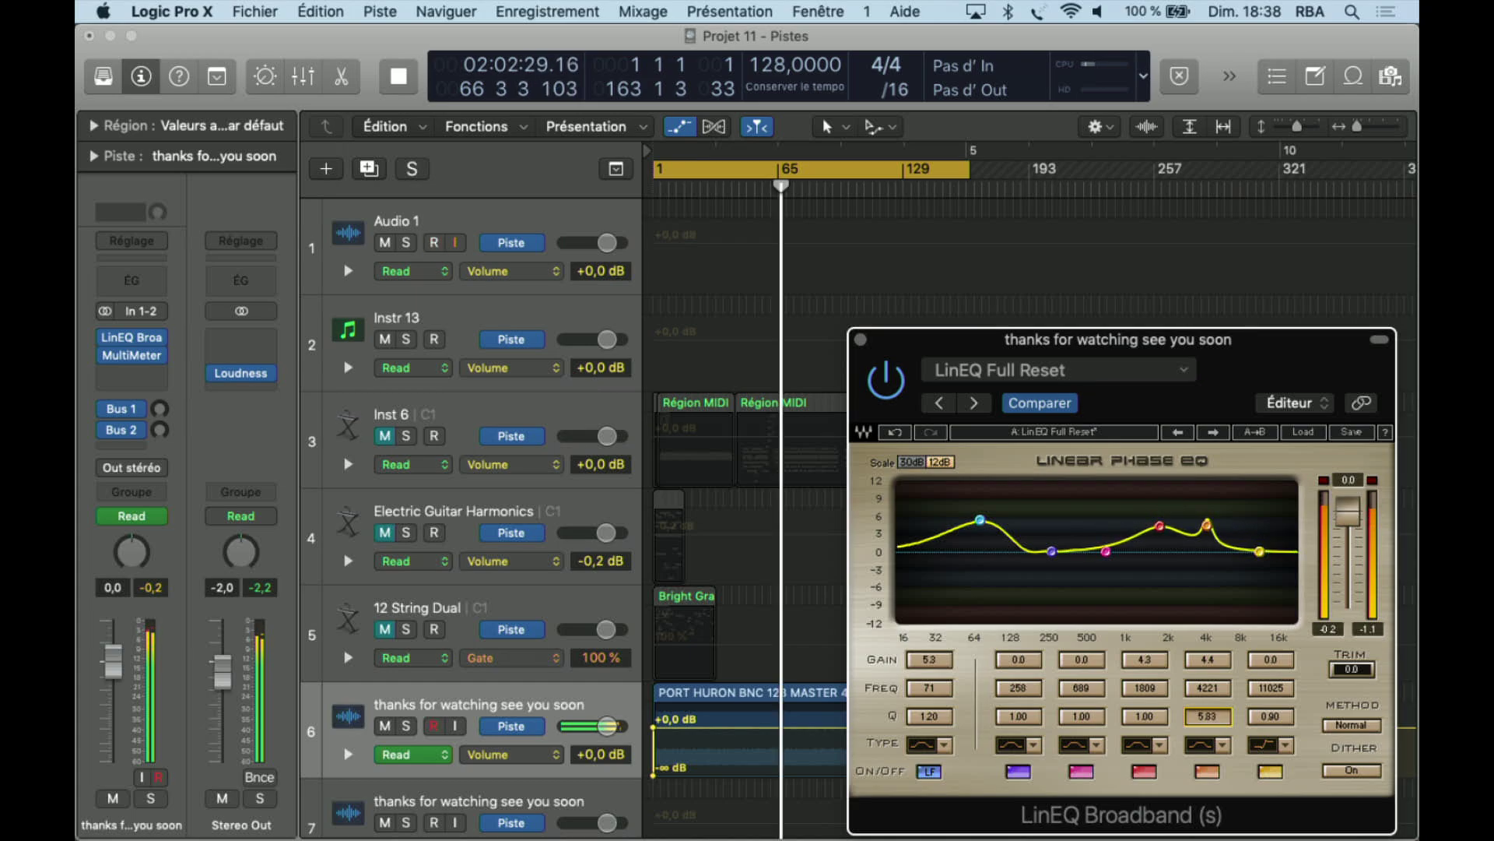
{"action": "left_click", "coordinate": [1223, 745]}
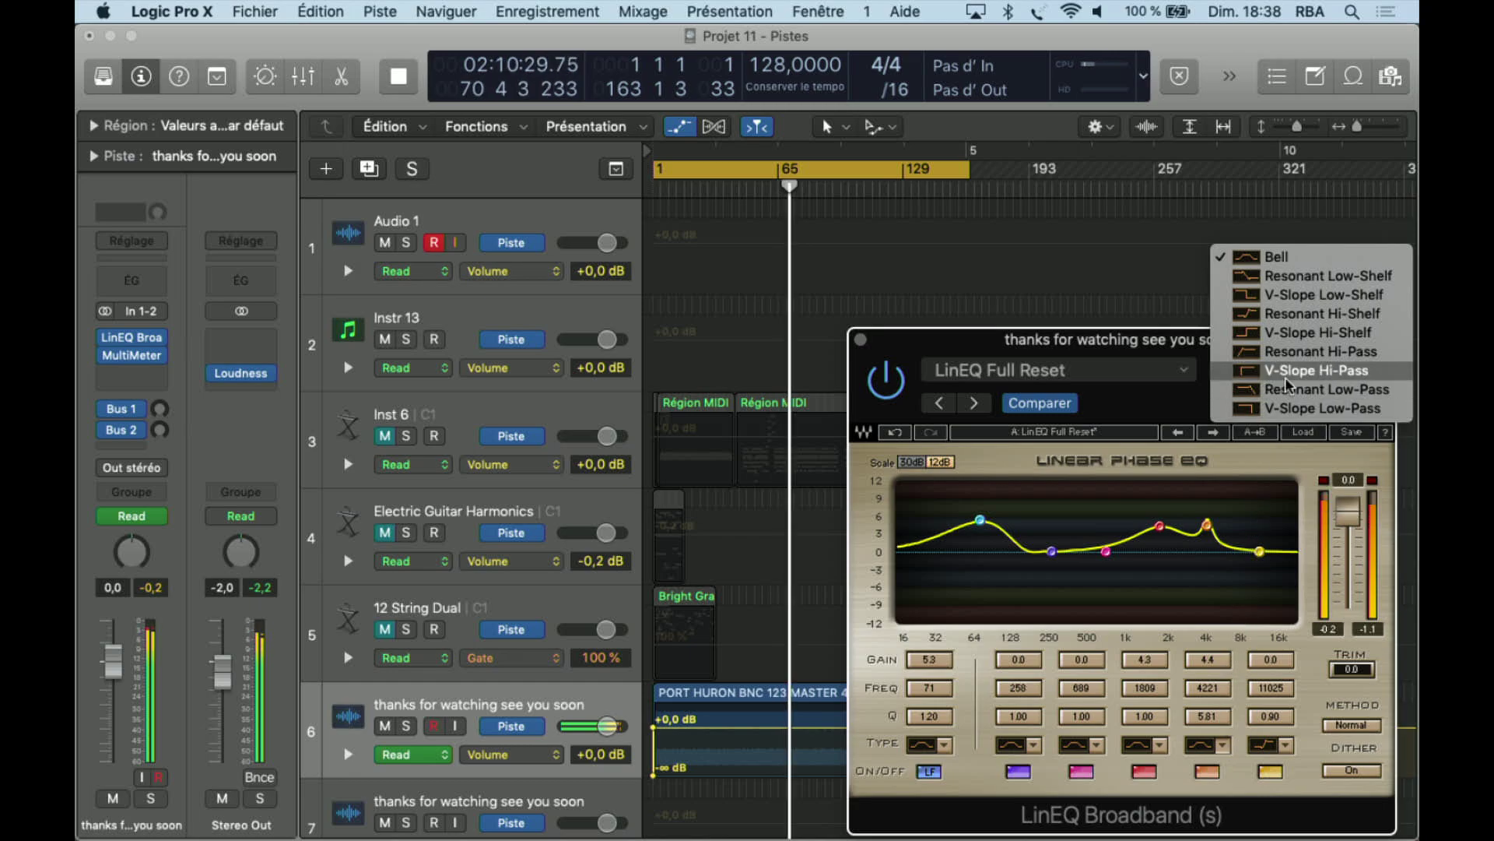
Narrow the 1.8 kHz and 689 Hz bands and raise a tall peak around 689 Hz.
{"action": "left_click", "coordinate": [1203, 601]}
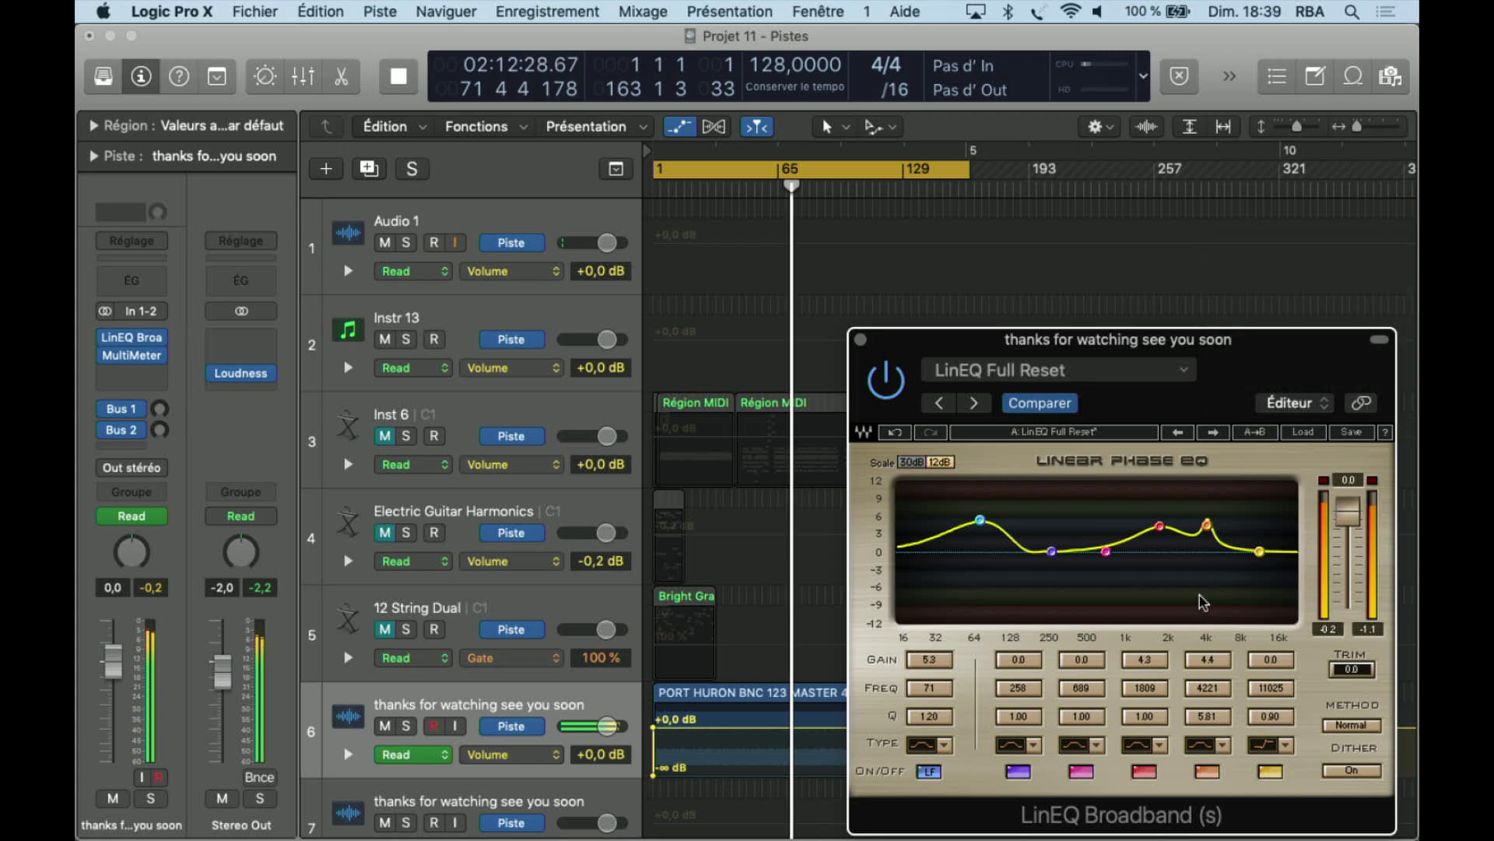
{"action": "mouse_move", "coordinate": [1144, 716]}
{"action": "left_mouse_down"}
{"action": "mouse_move", "coordinate": [1144, 735]}
{"action": "mouse_move", "coordinate": [1150, 723]}
{"action": "left_mouse_up"}
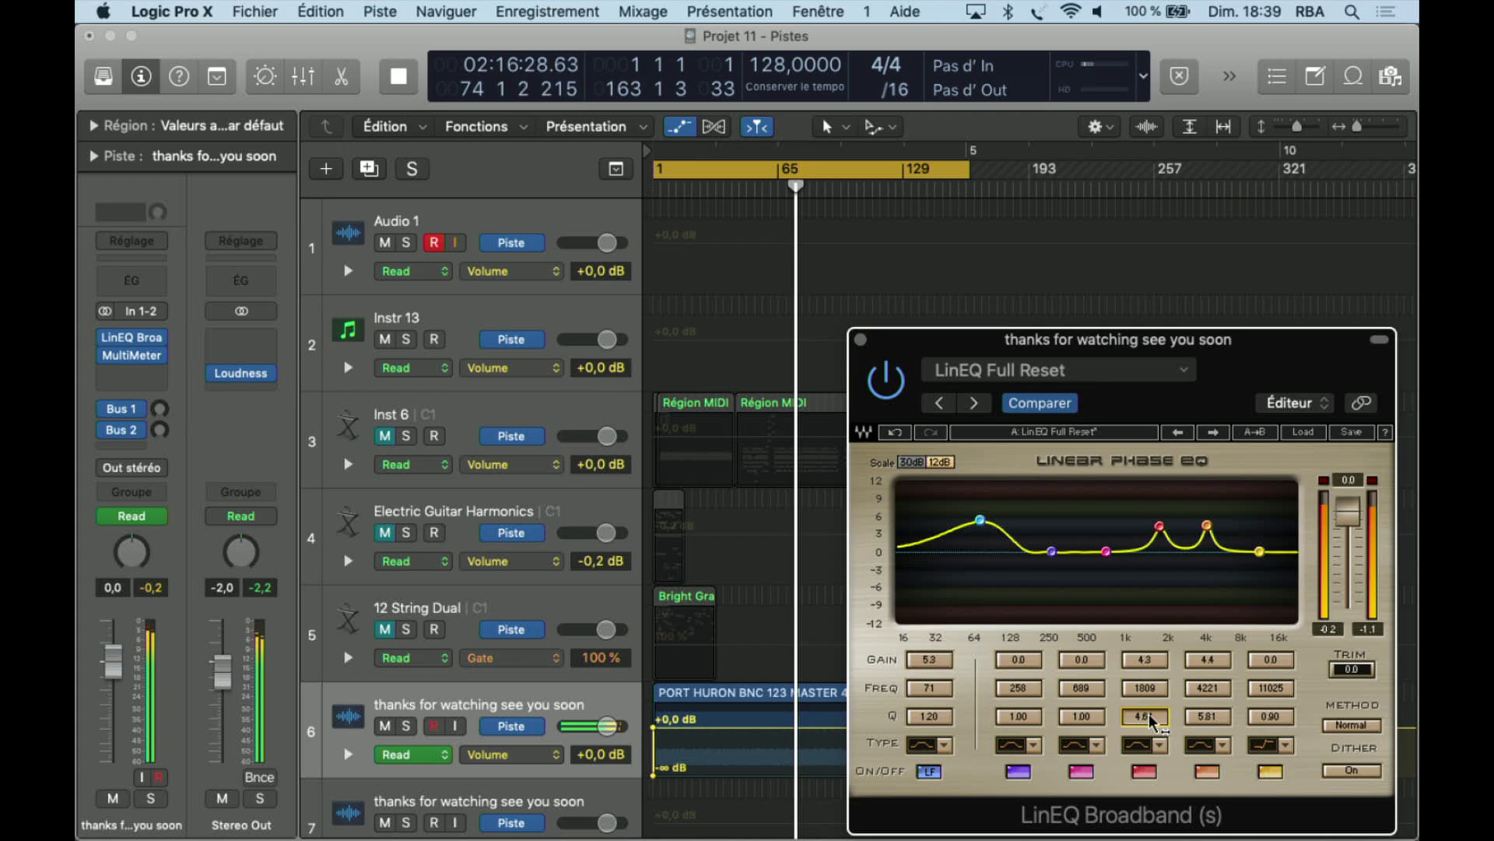
{"action": "left_click", "coordinate": [1081, 715]}
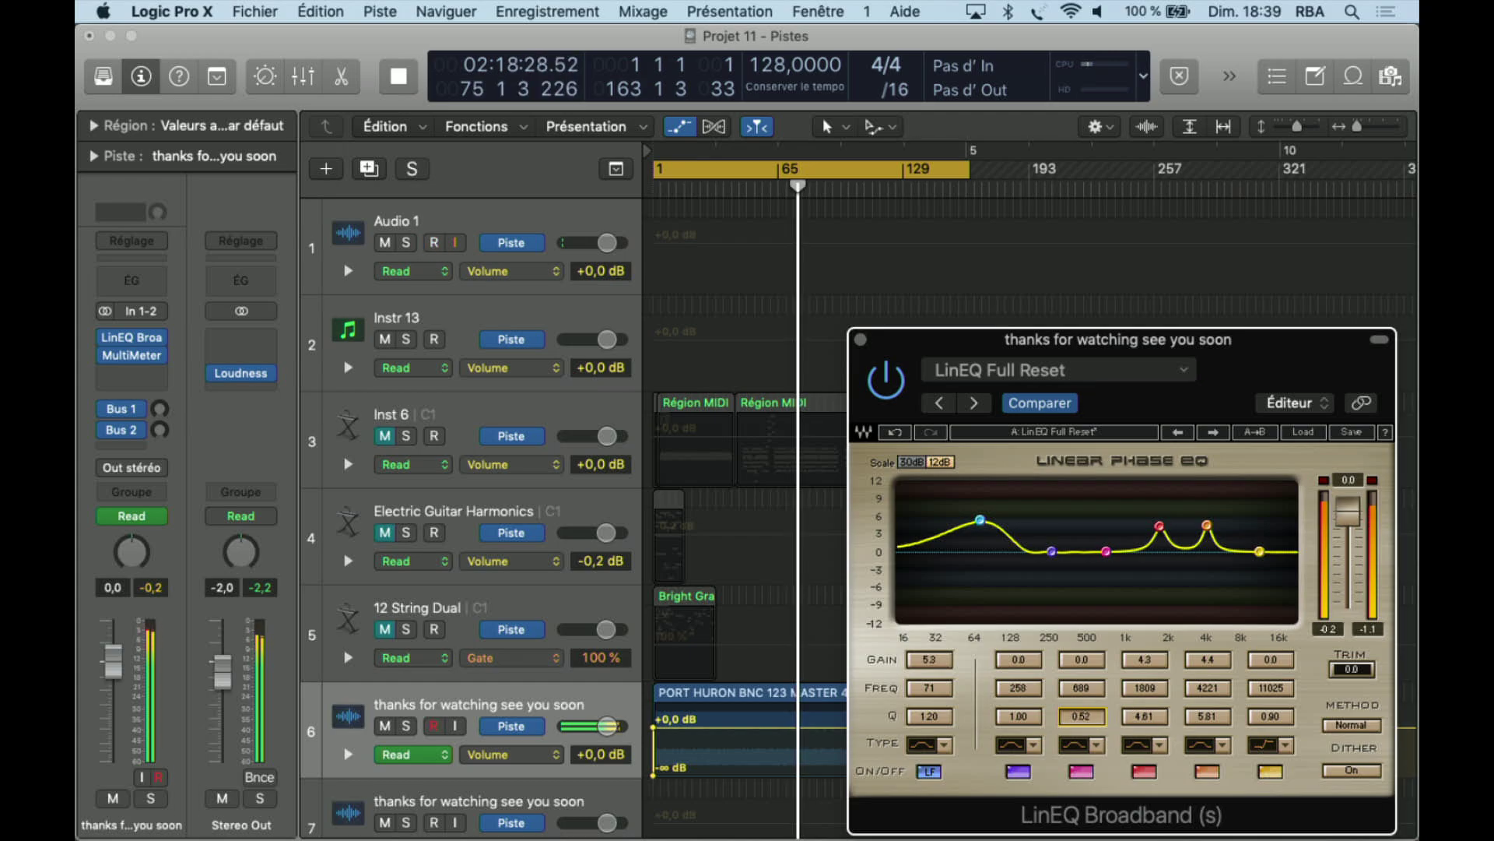
{"action": "left_click_drag", "start_coordinate": [1082, 720], "coordinate": [1082, 723]}
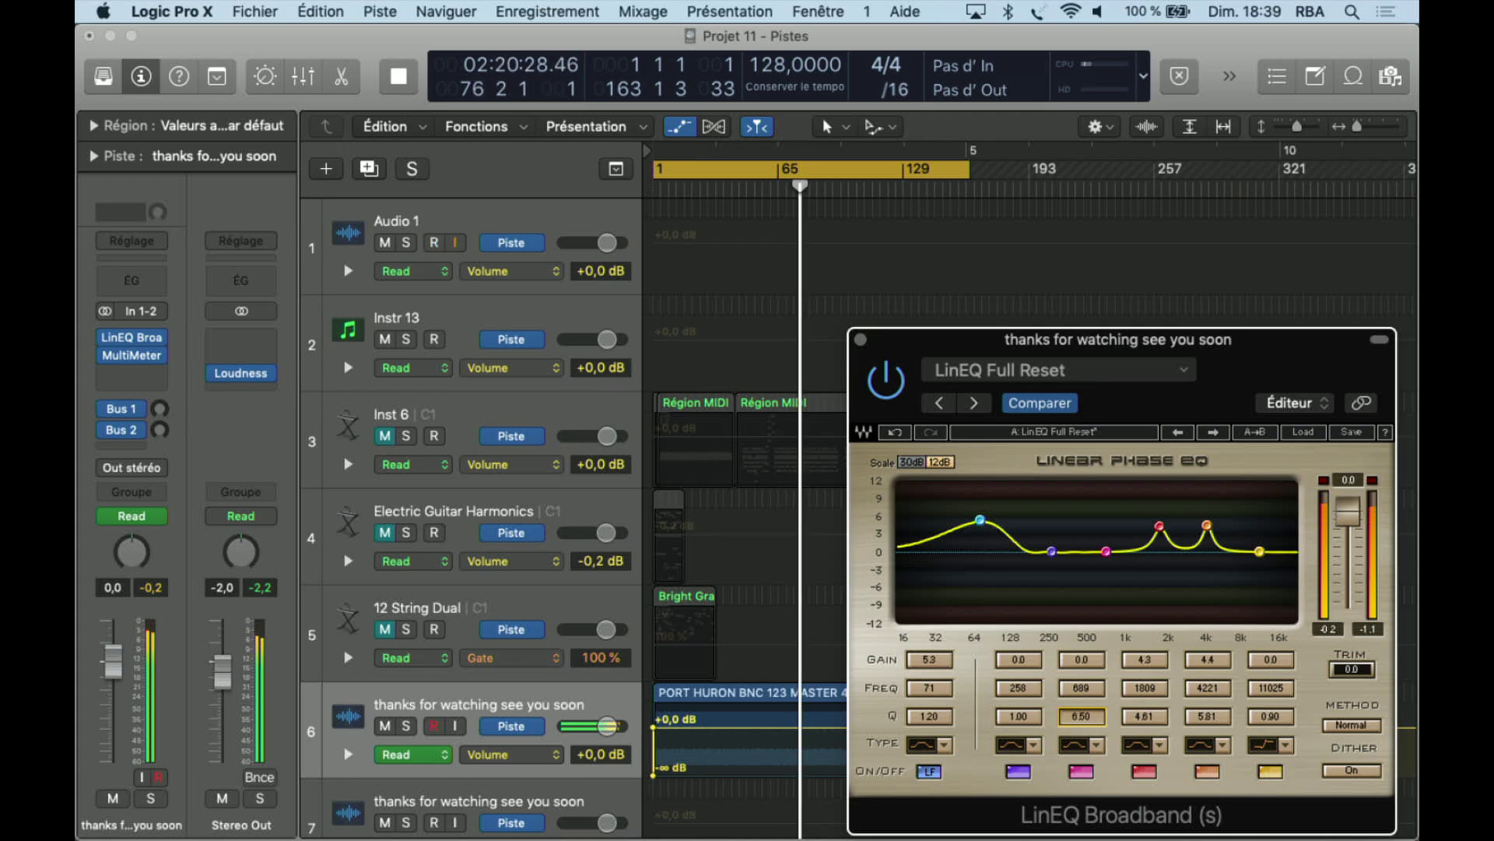
{"action": "left_click_drag", "start_coordinate": [1081, 720], "coordinate": [1081, 722]}
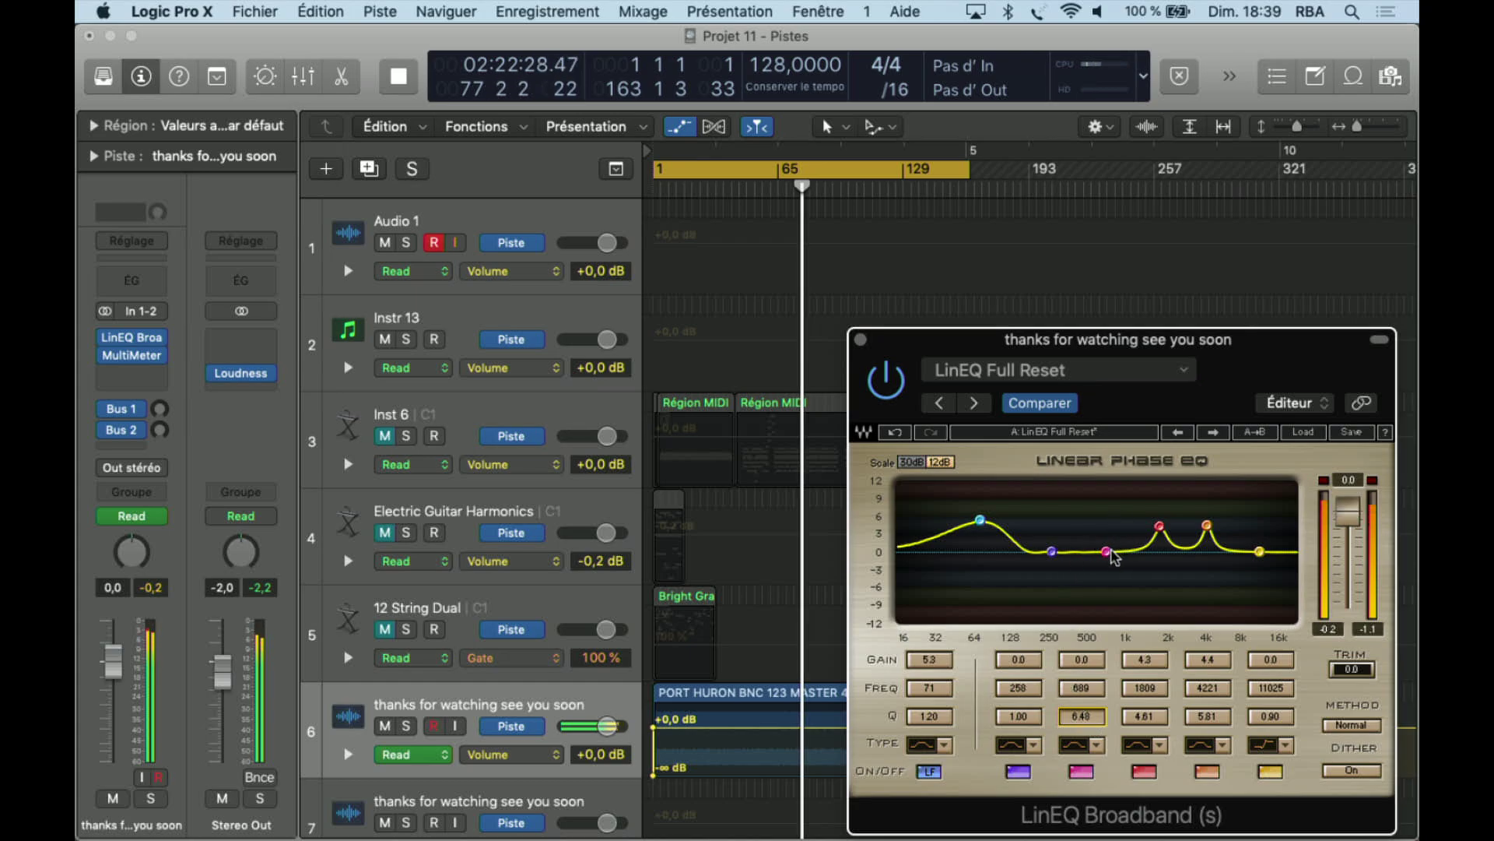
{"action": "left_click_drag", "start_coordinate": [1106, 551], "coordinate": [1160, 496]}
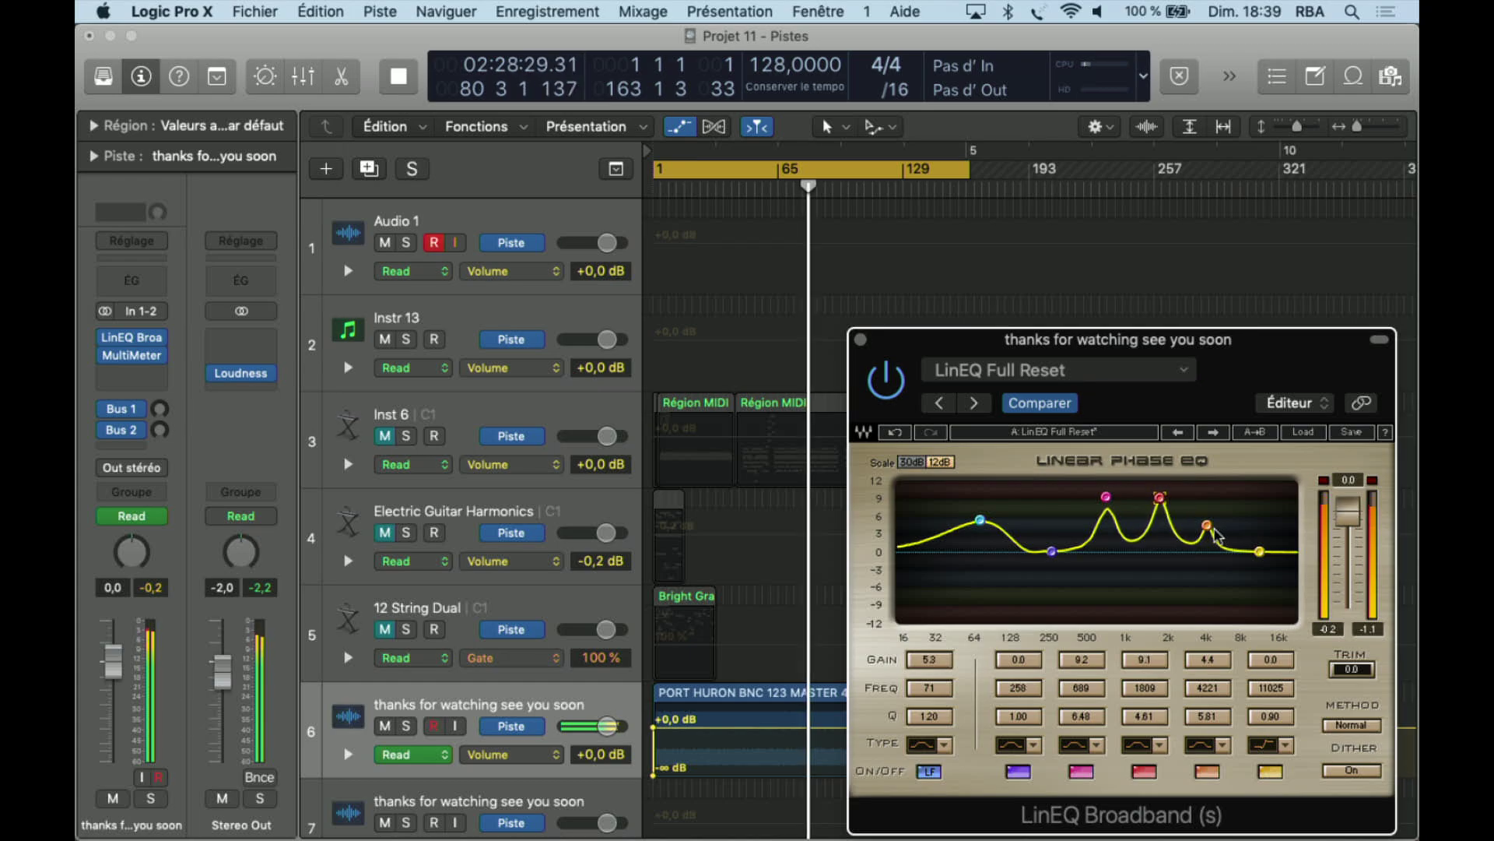
Boost the upper peak near 3.9 kHz to about 8.8 dB and make the top band a V-Slope Low-Pass near 14 kHz.
{"action": "left_click_drag", "start_coordinate": [1214, 530], "coordinate": [1203, 499]}
{"action": "left_click_drag", "start_coordinate": [1260, 552], "coordinate": [1247, 516]}
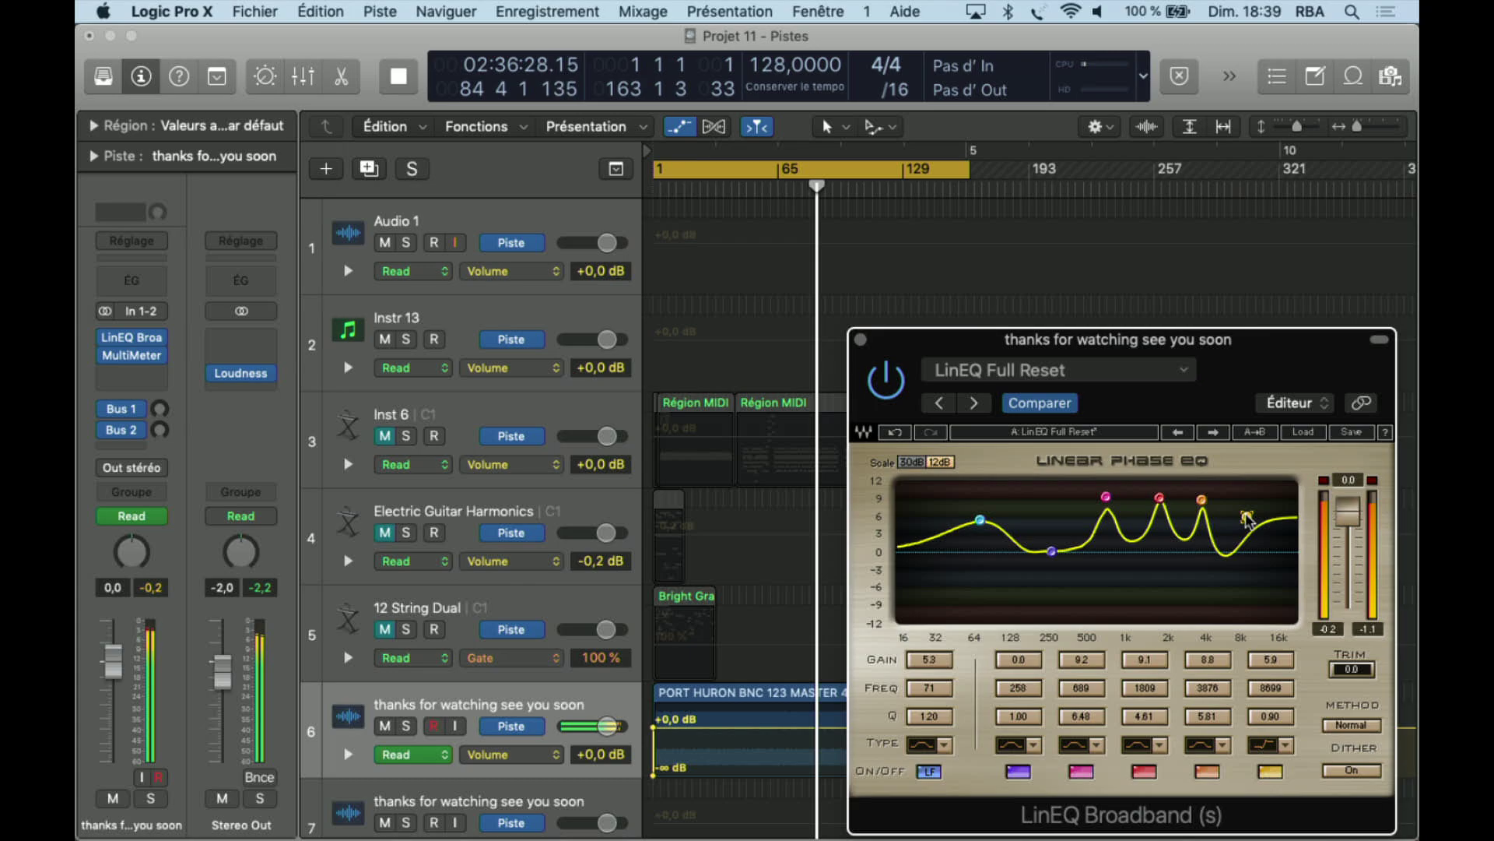
{"action": "left_click", "coordinate": [1285, 746]}
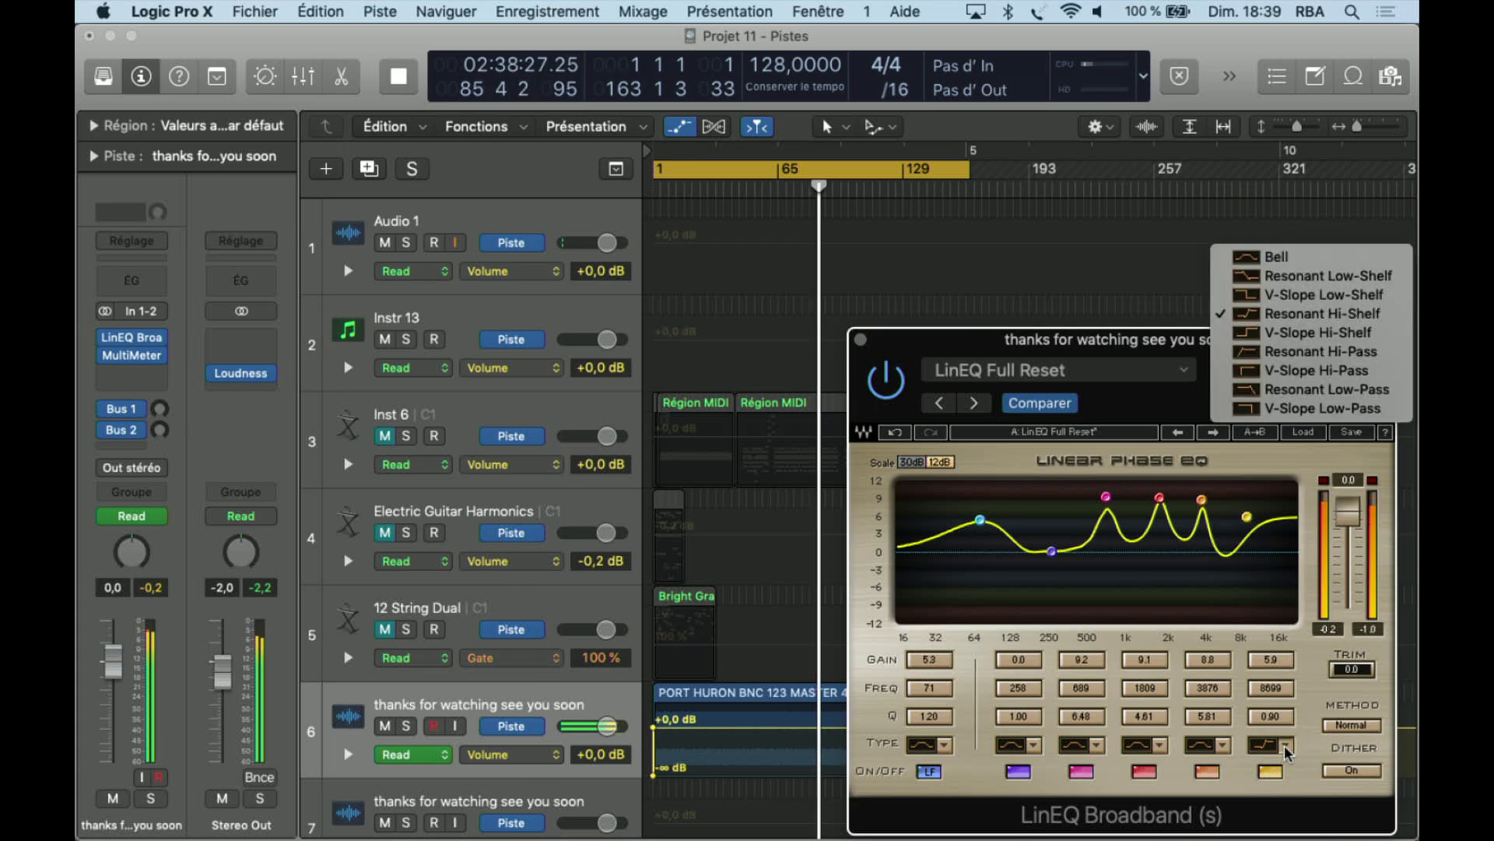
{"action": "left_click", "coordinate": [1291, 410]}
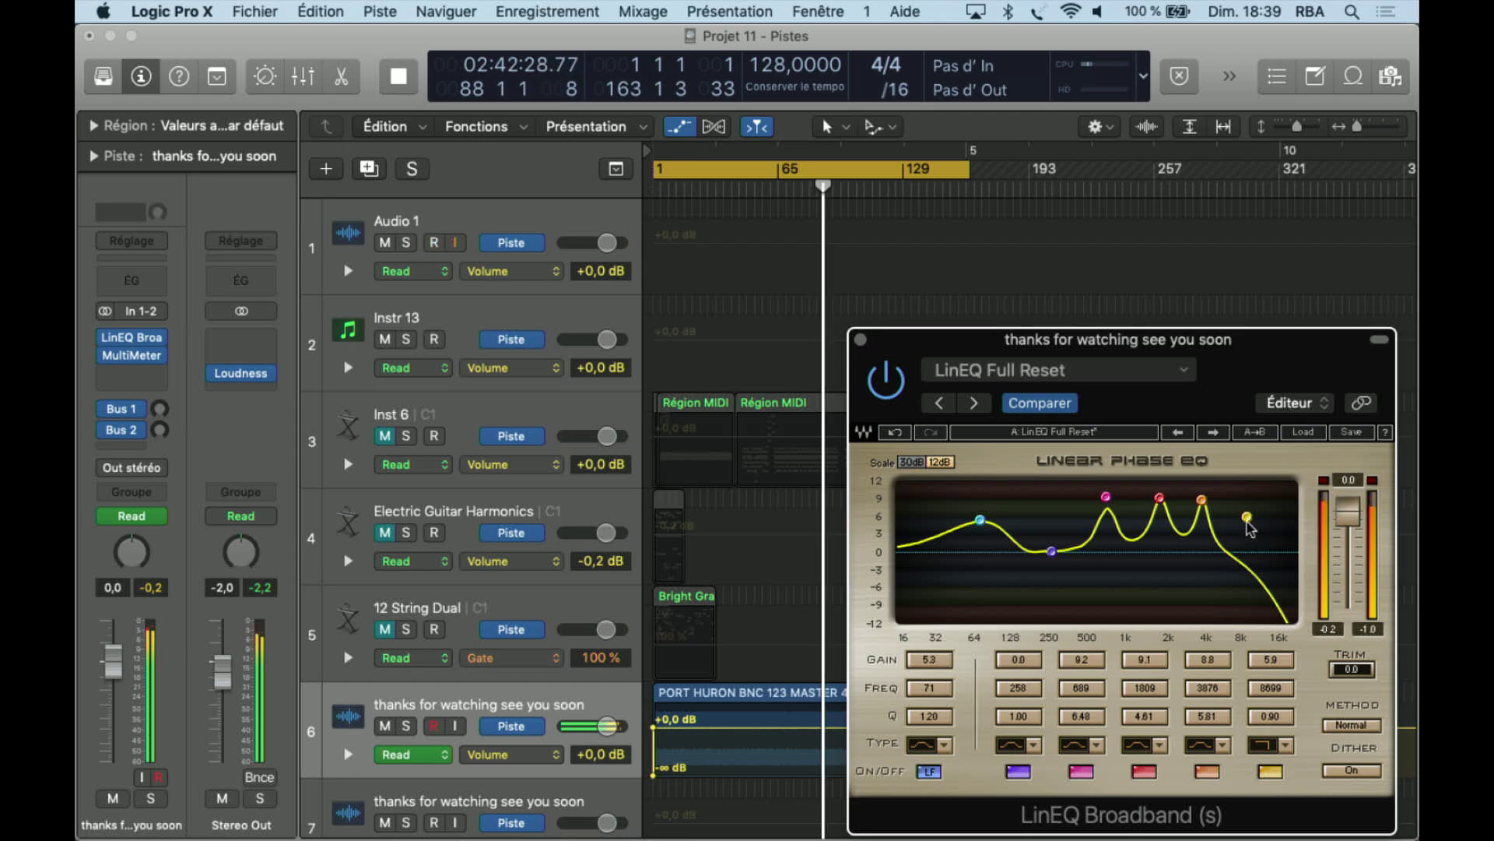
{"action": "left_click_drag", "start_coordinate": [1247, 518], "coordinate": [1262, 460]}
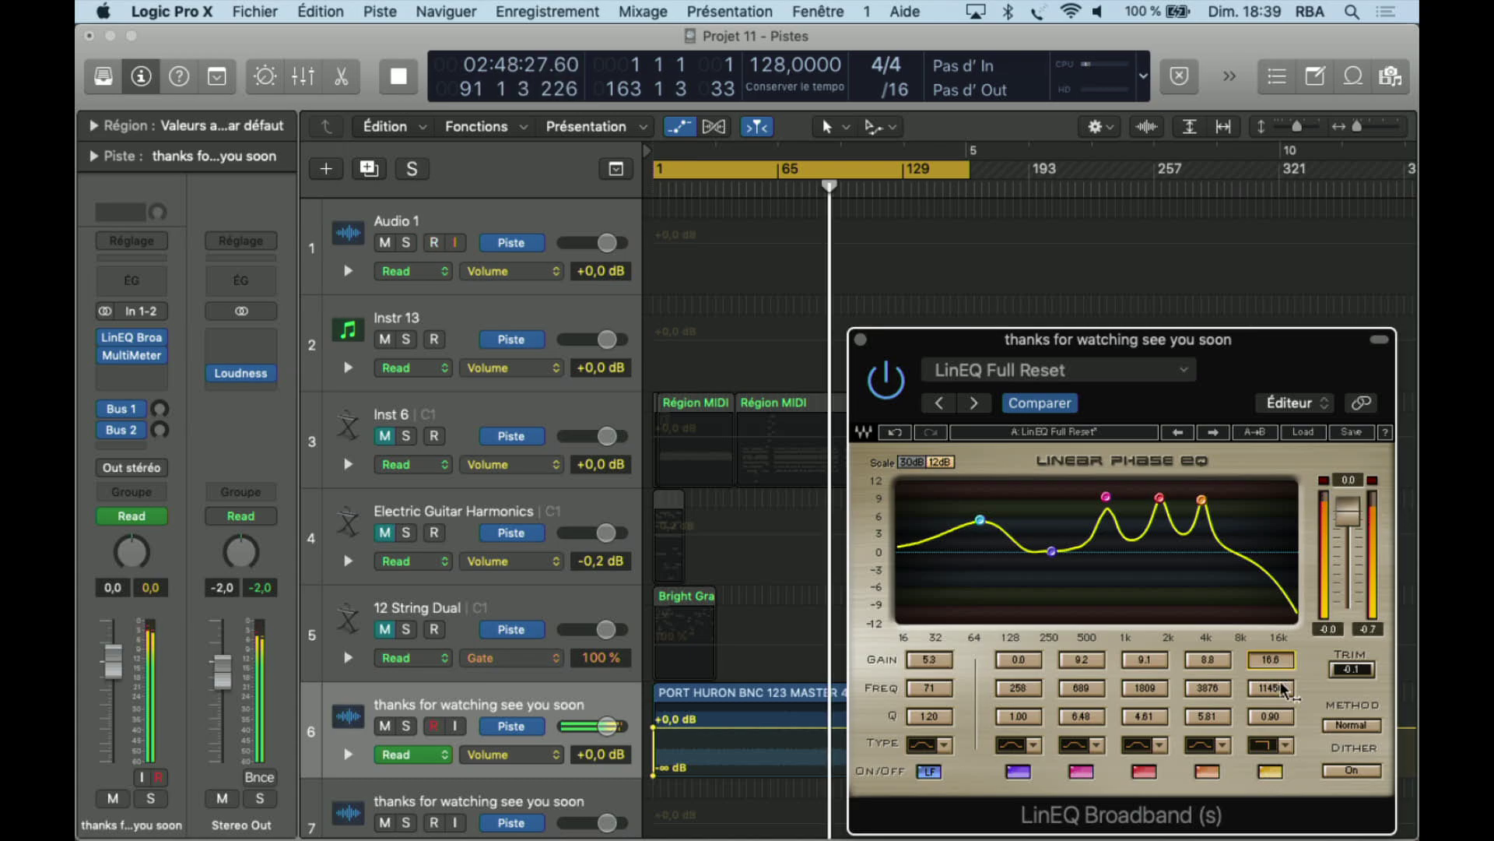
{"action": "left_click_drag", "start_coordinate": [1283, 688], "coordinate": [1280, 724]}
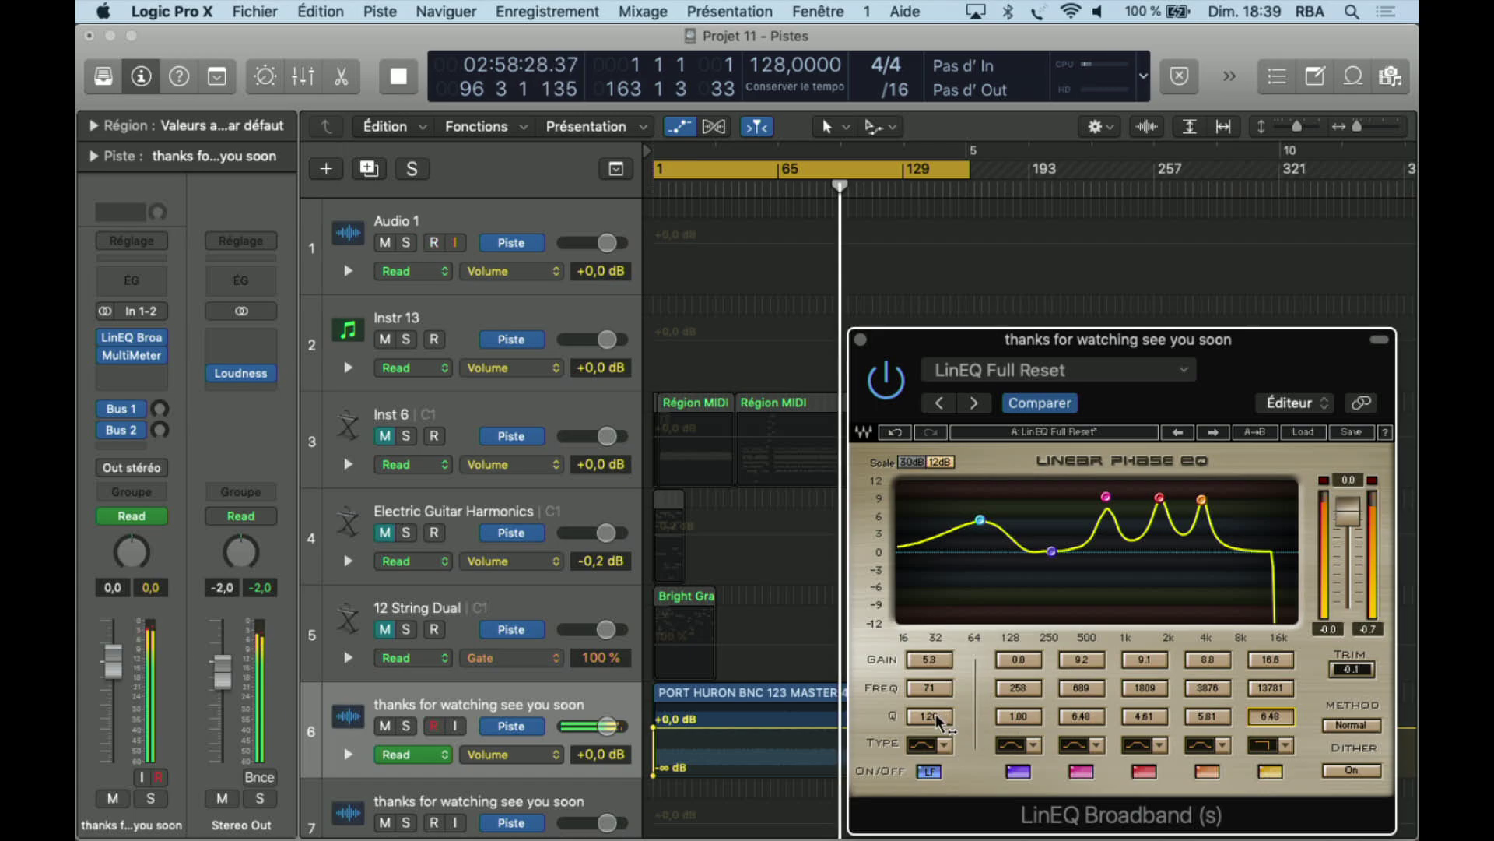
Adjust the low band's width and set the 258 Hz band's boost to 6.1 dB.
{"action": "mouse_move", "coordinate": [940, 723]}
{"action": "left_mouse_down"}
{"action": "mouse_move", "coordinate": [940, 747]}
{"action": "mouse_move", "coordinate": [936, 701]}
{"action": "left_mouse_up"}
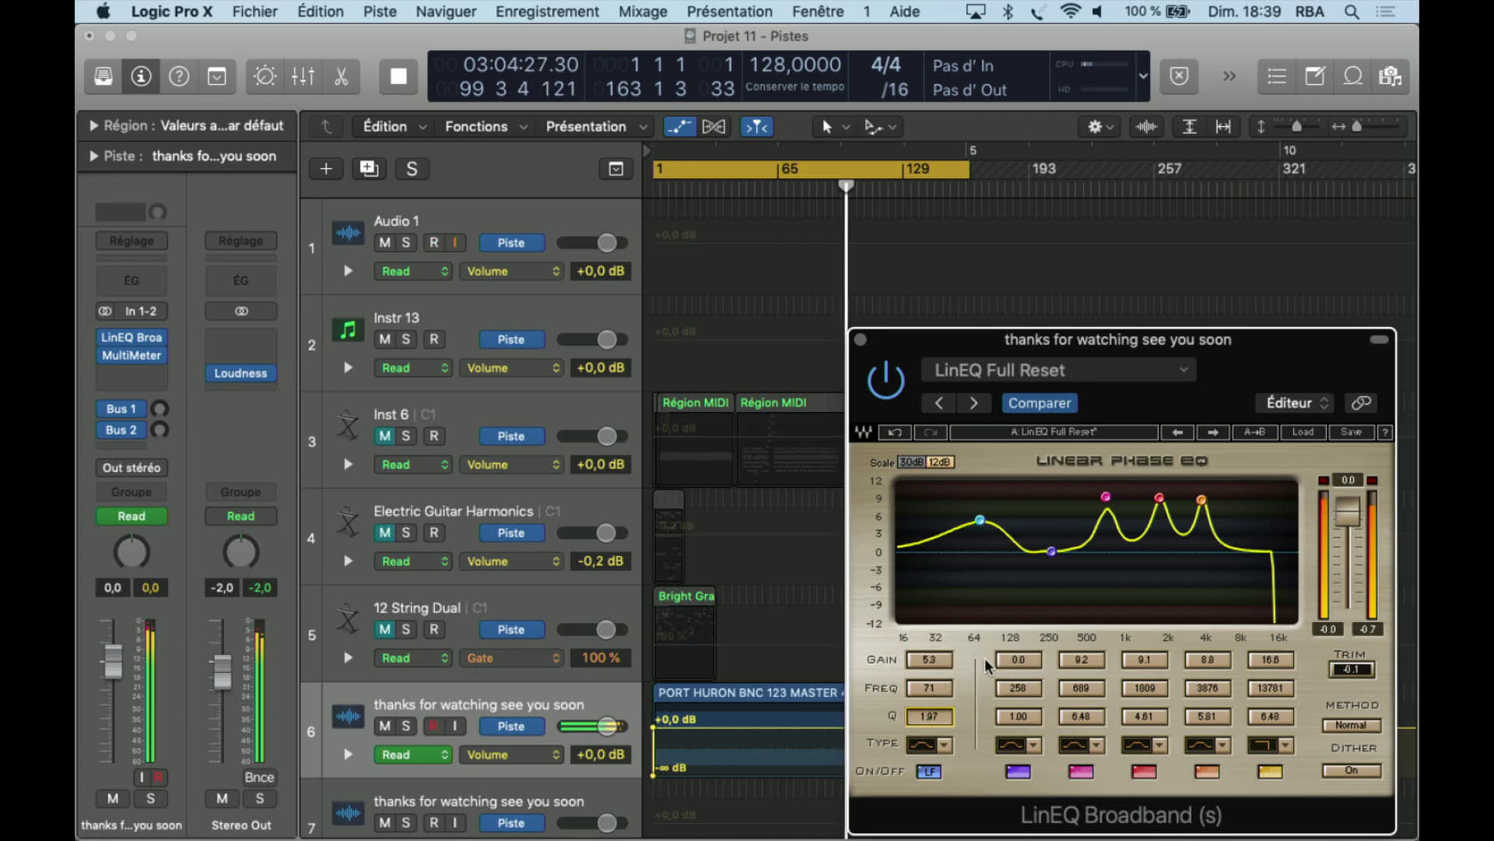
{"action": "mouse_move", "coordinate": [1018, 663]}
{"action": "left_mouse_down"}
{"action": "mouse_move", "coordinate": [1018, 642]}
{"action": "mouse_move", "coordinate": [1018, 675]}
{"action": "mouse_move", "coordinate": [1018, 643]}
{"action": "left_mouse_up"}
{"action": "left_click", "coordinate": [1026, 688]}
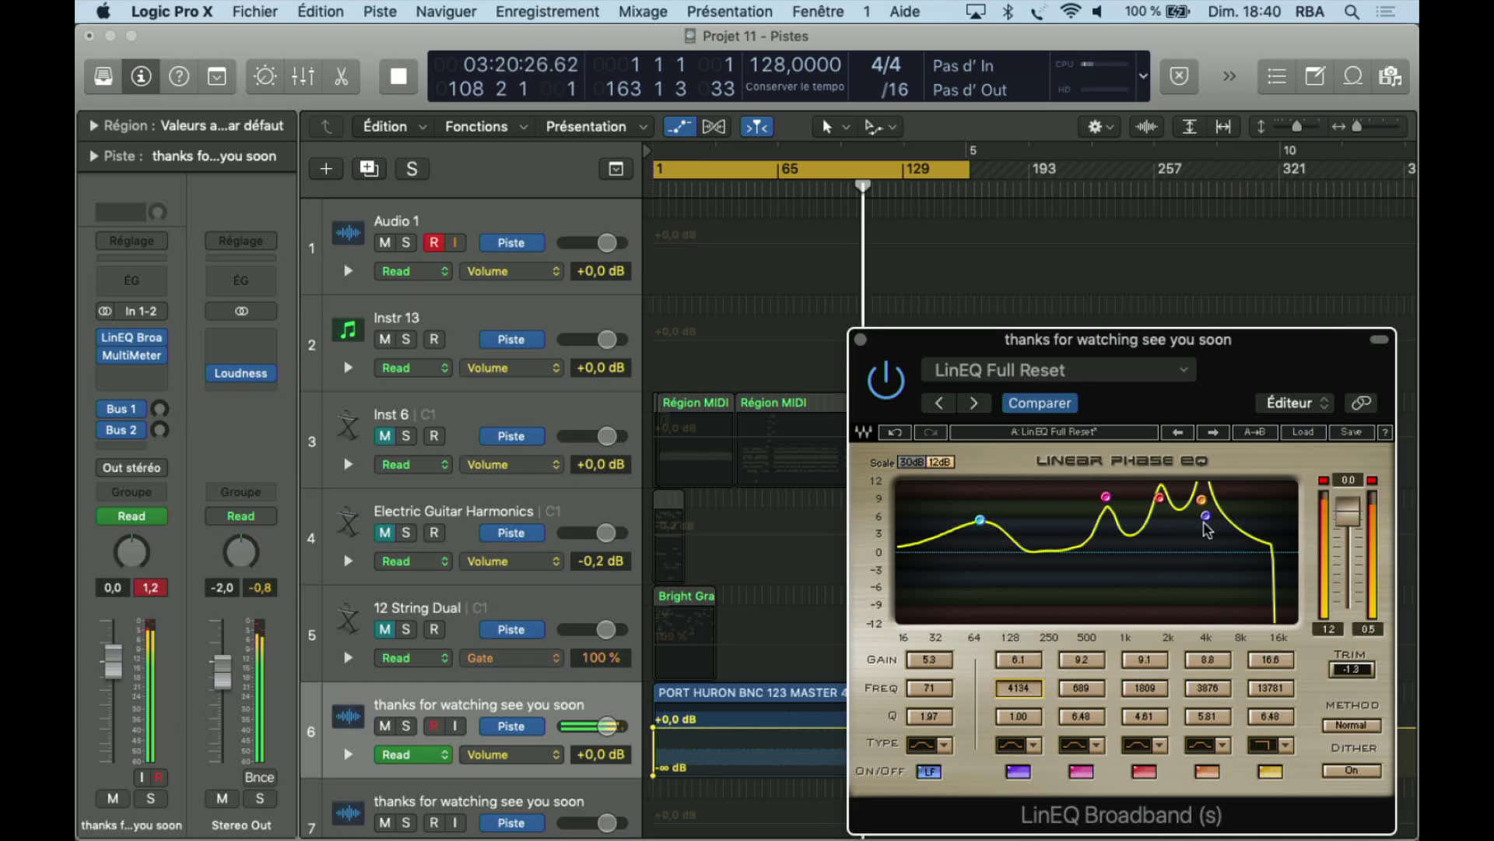
Set the 4134 Hz band's boost to about 7 dB and raise the low band's boost.
{"action": "mouse_move", "coordinate": [1206, 515]}
{"action": "left_mouse_down"}
{"action": "mouse_move", "coordinate": [1206, 545]}
{"action": "mouse_move", "coordinate": [1201, 488]}
{"action": "mouse_move", "coordinate": [1206, 509]}
{"action": "left_mouse_up"}
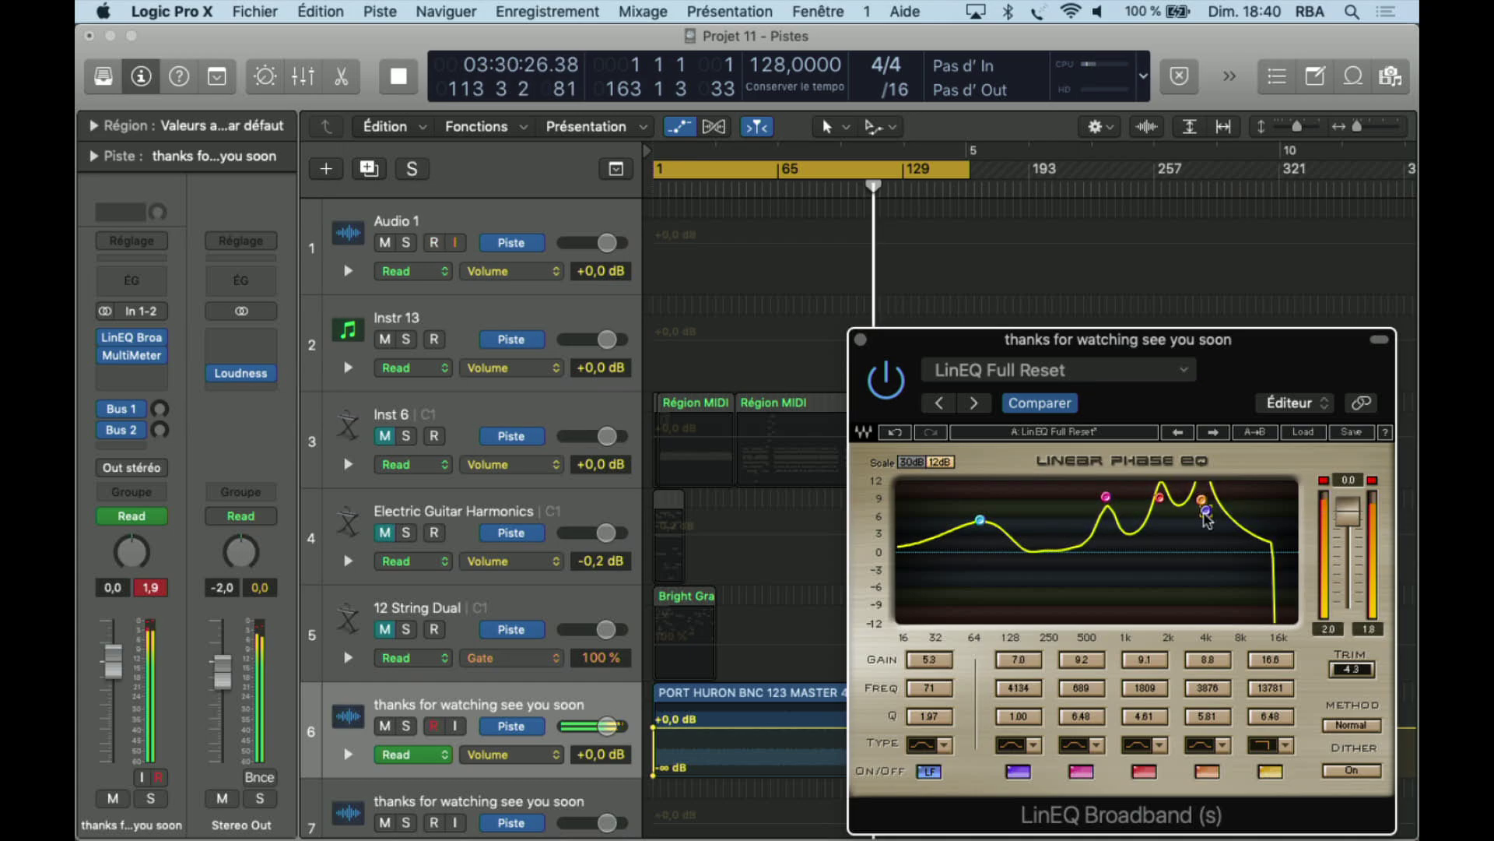
{"action": "mouse_move", "coordinate": [980, 520]}
{"action": "left_mouse_down"}
{"action": "mouse_move", "coordinate": [980, 483]}
{"action": "mouse_move", "coordinate": [981, 553]}
{"action": "mouse_move", "coordinate": [982, 508]}
{"action": "left_mouse_up"}
Turn the low band into a 46 Hz hi-pass with Q 0.60 and move the pink peak to 258 Hz.
{"action": "left_click", "coordinate": [927, 771]}
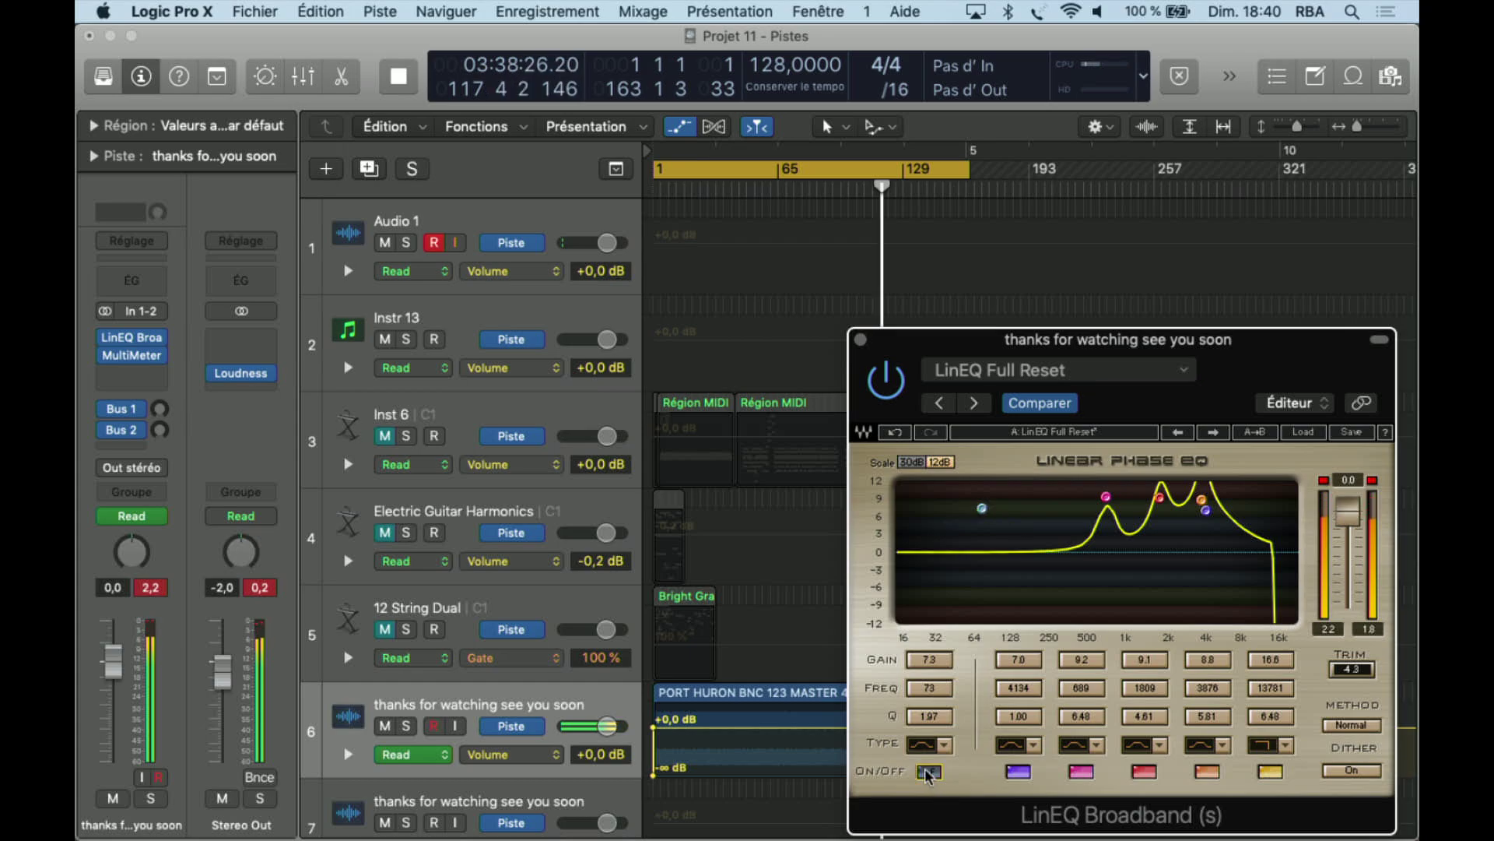
{"action": "left_click", "coordinate": [928, 771]}
{"action": "left_click", "coordinate": [943, 747]}
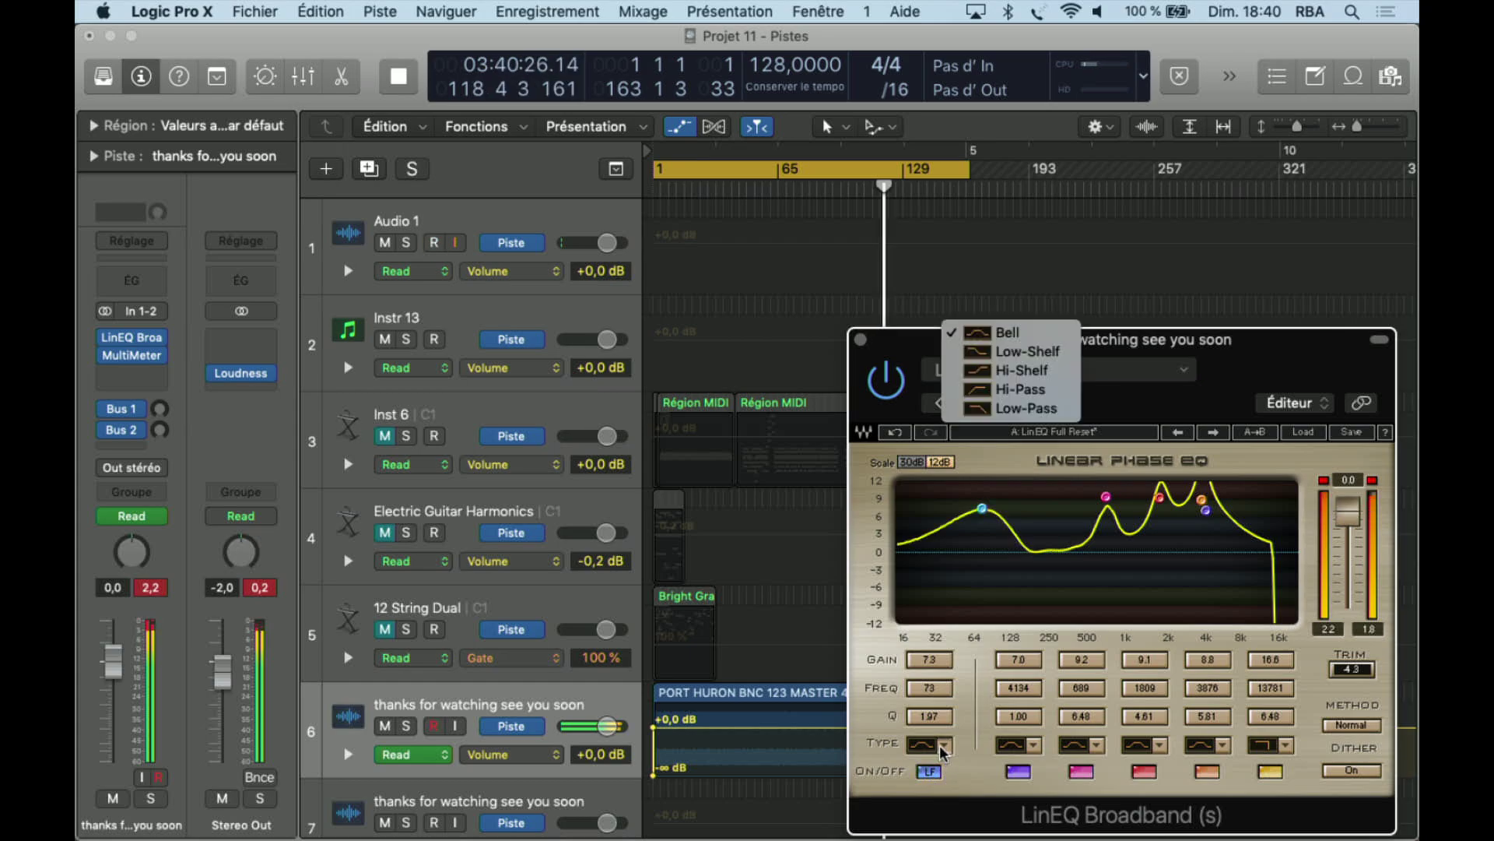
{"action": "left_click", "coordinate": [1018, 389]}
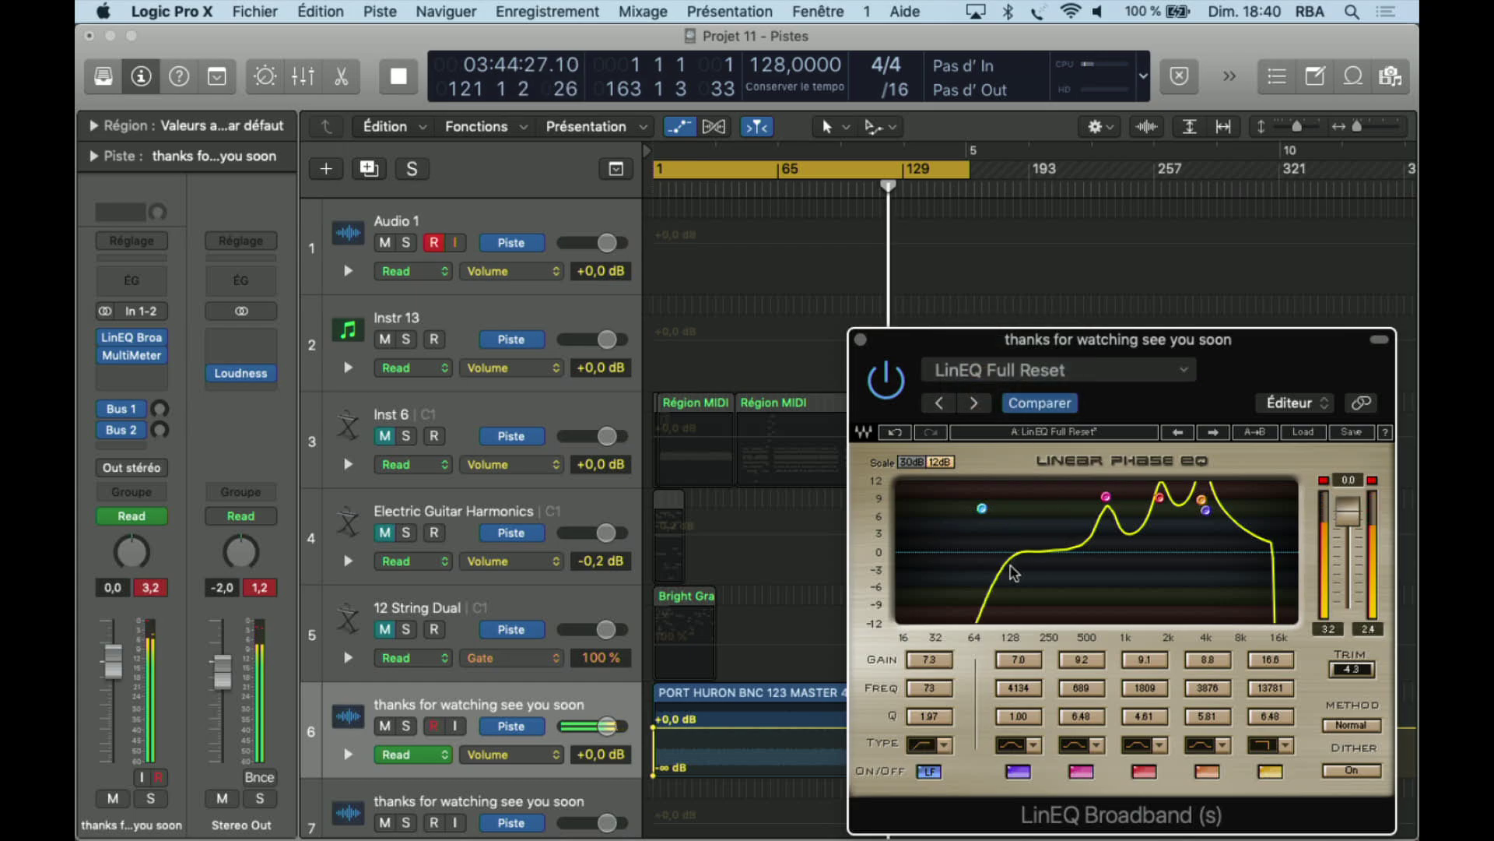
{"action": "mouse_move", "coordinate": [941, 685]}
{"action": "left_mouse_down"}
{"action": "mouse_move", "coordinate": [941, 723]}
{"action": "mouse_move", "coordinate": [935, 635]}
{"action": "mouse_move", "coordinate": [939, 717]}
{"action": "mouse_move", "coordinate": [938, 694]}
{"action": "left_mouse_up"}
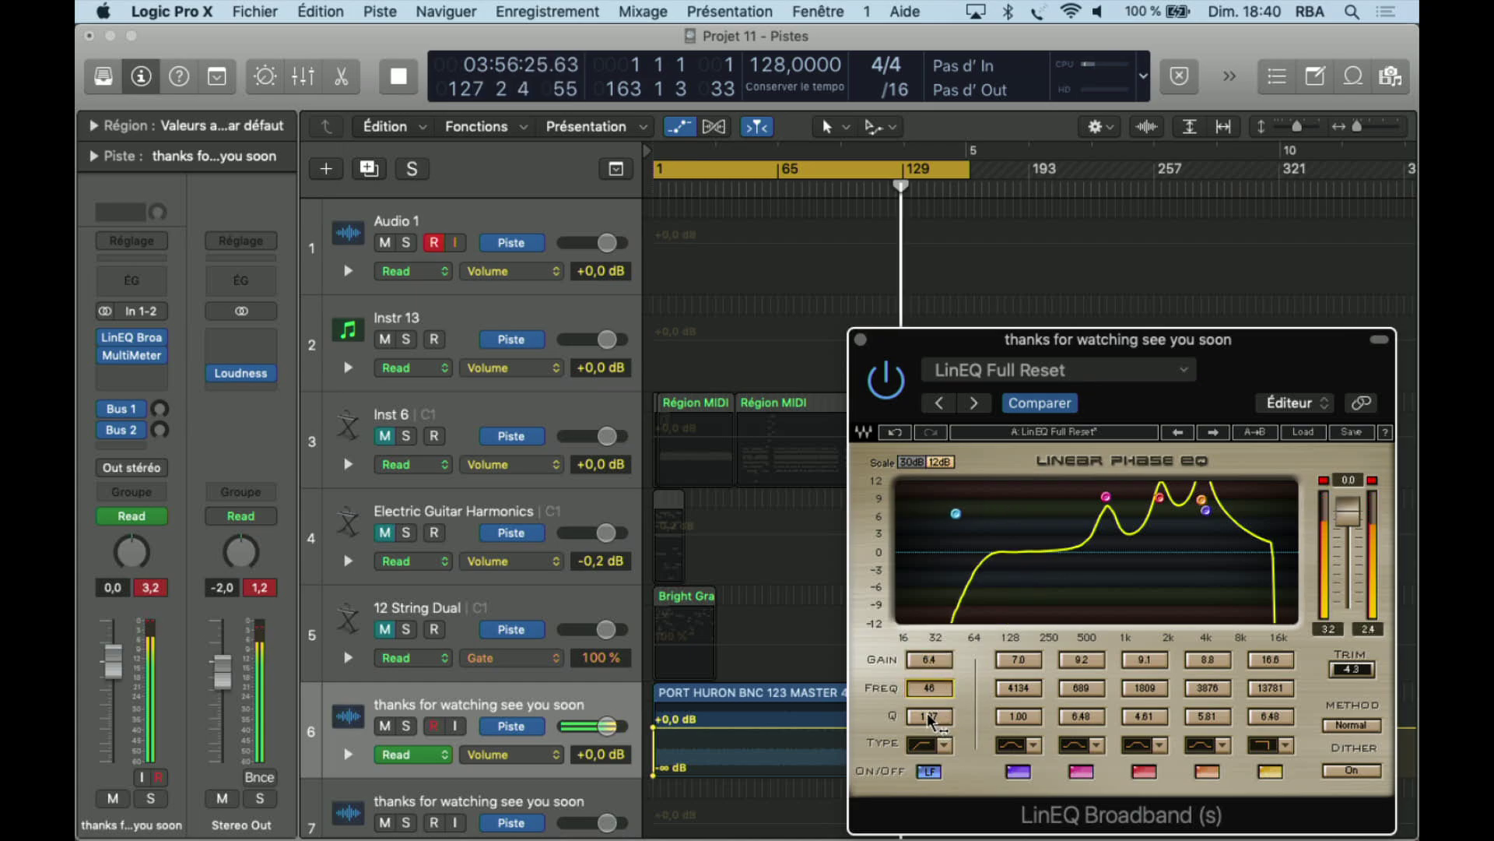
{"action": "left_click_drag", "start_coordinate": [938, 716], "coordinate": [932, 720]}
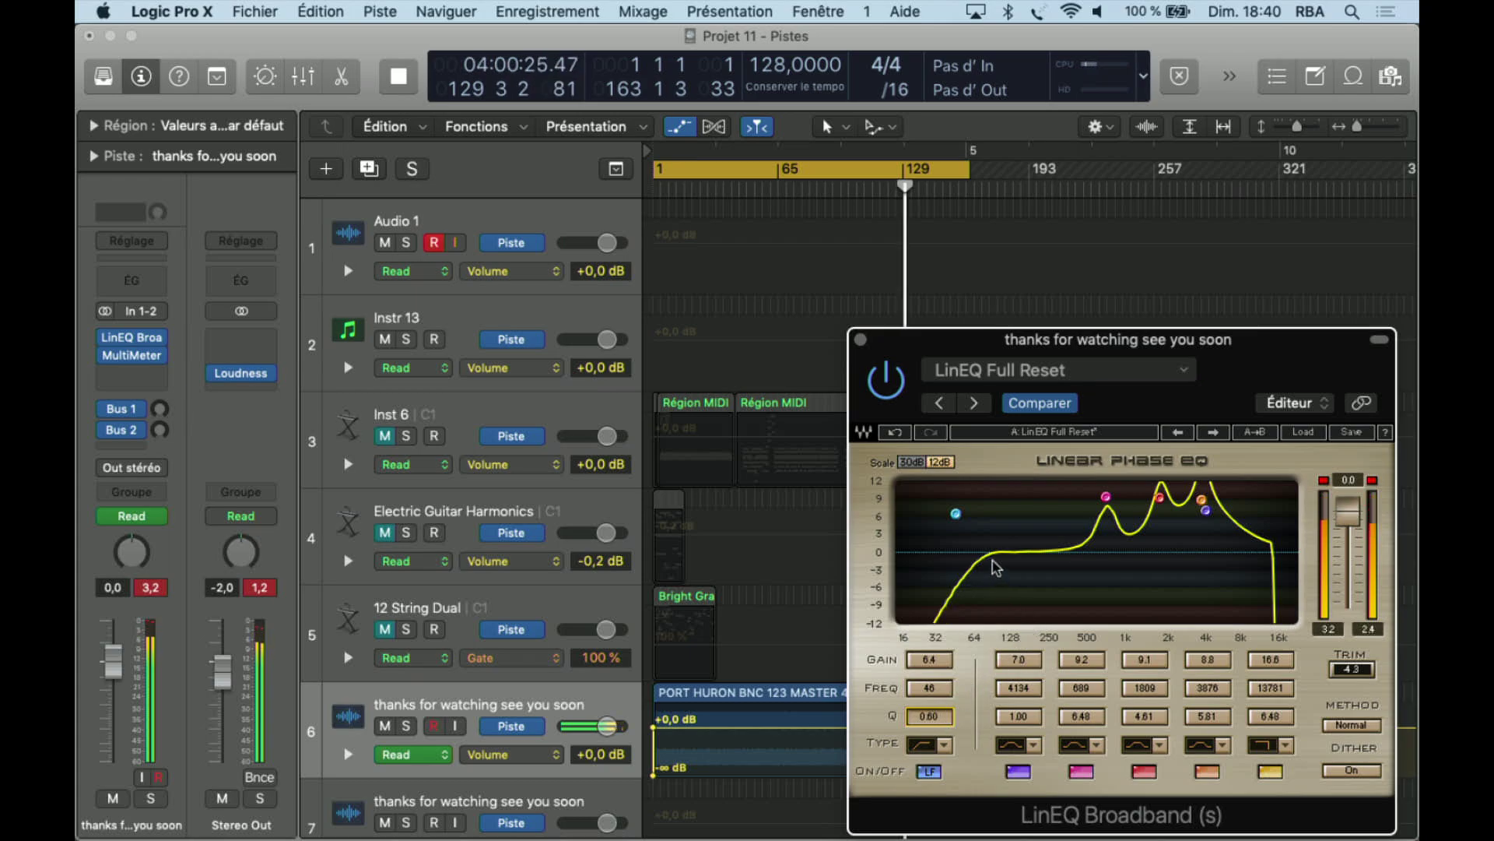
{"action": "left_click_drag", "start_coordinate": [1107, 497], "coordinate": [1052, 488]}
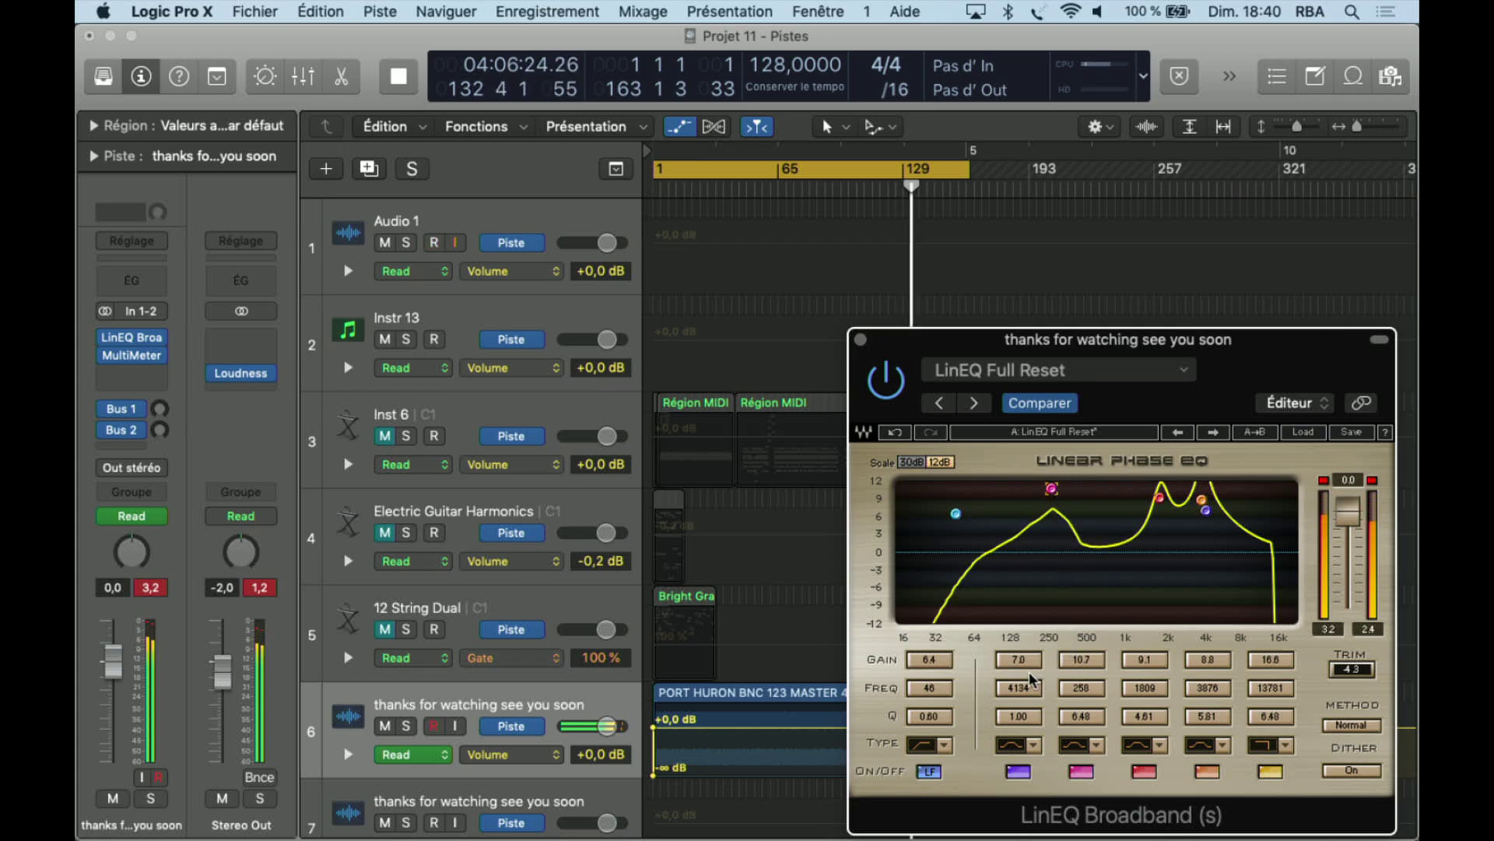
{"action": "left_click_drag", "start_coordinate": [1031, 724], "coordinate": [1081, 749]}
Enter 4134 Hz for the second band's frequency, then undo it back to 258 Hz.
{"action": "left_click", "coordinate": [1081, 687]}
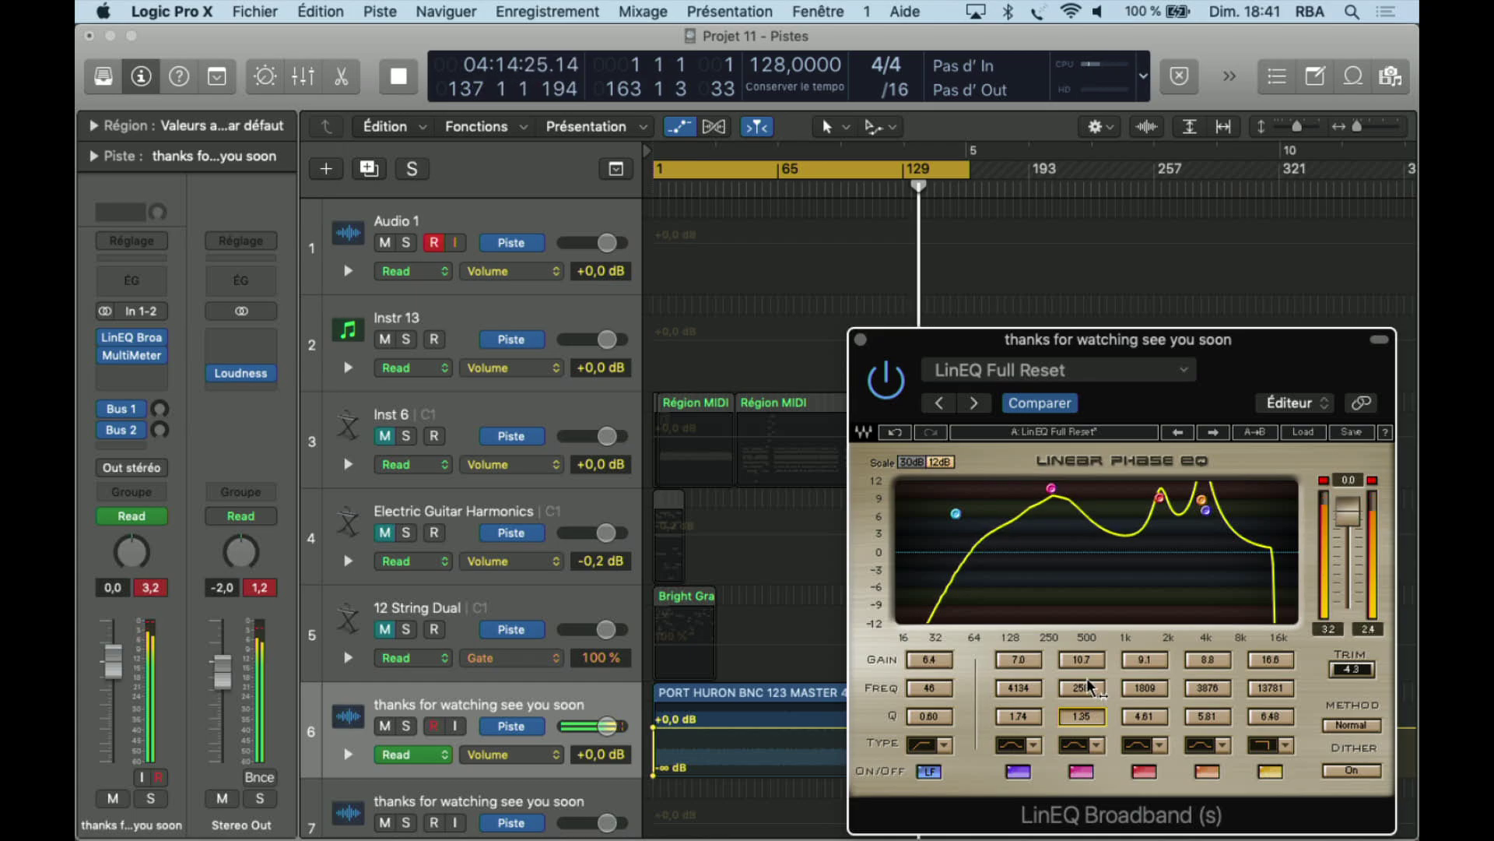
{"action": "type", "text": "4134"}
{"action": "key", "text": "Return"}
{"action": "key", "text": "super+z"}
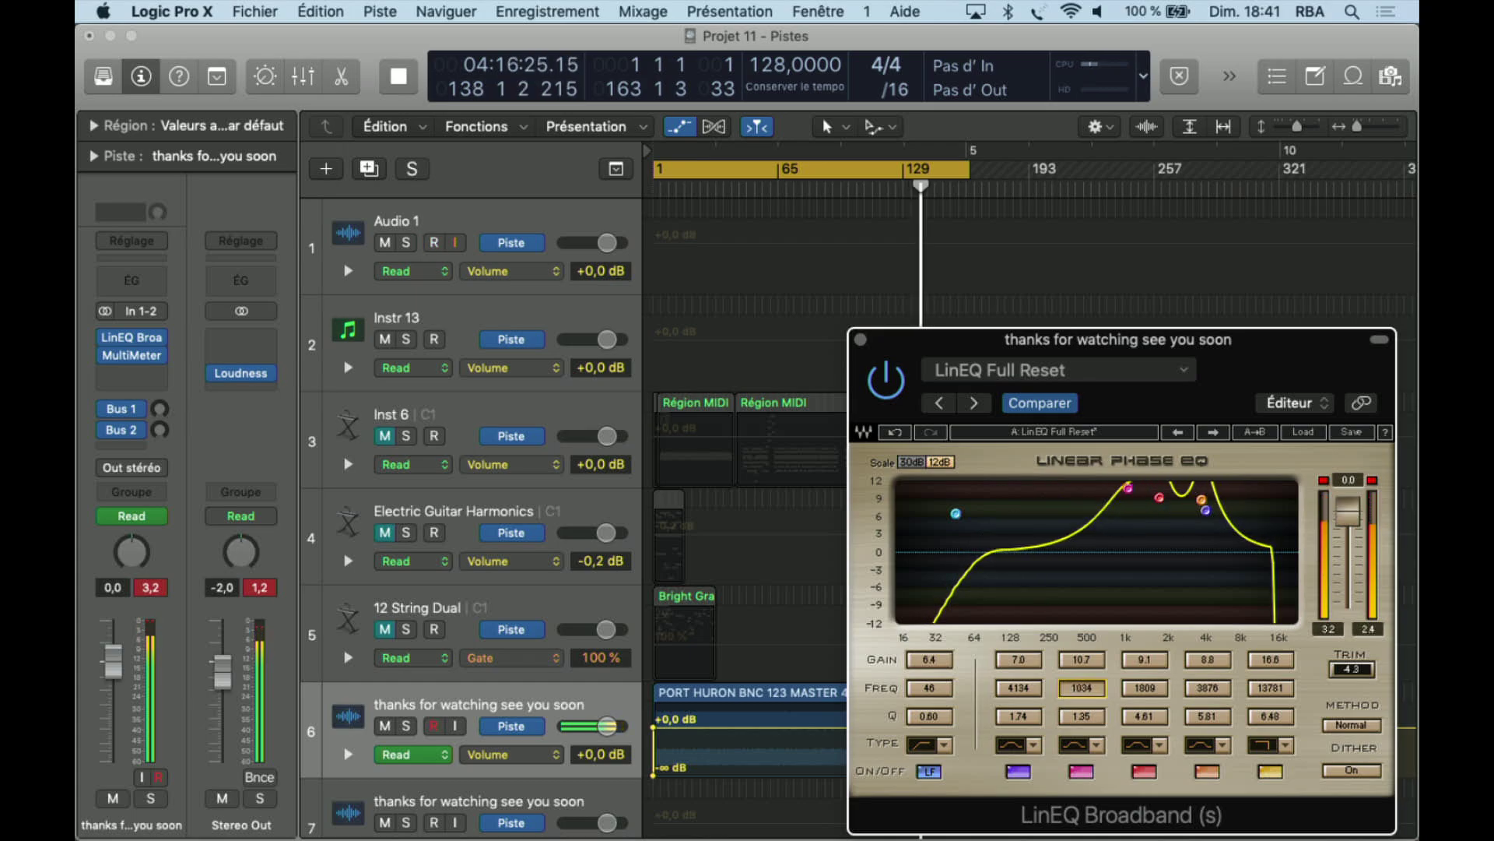
Try 12, 20.3, 17.9 and 18.1 dB on the 258 Hz band, settle on 10.1 dB, and show a 30 dB scale.
{"action": "left_click", "coordinate": [1081, 659]}
{"action": "type", "text": "12"}
{"action": "key", "text": "Return"}
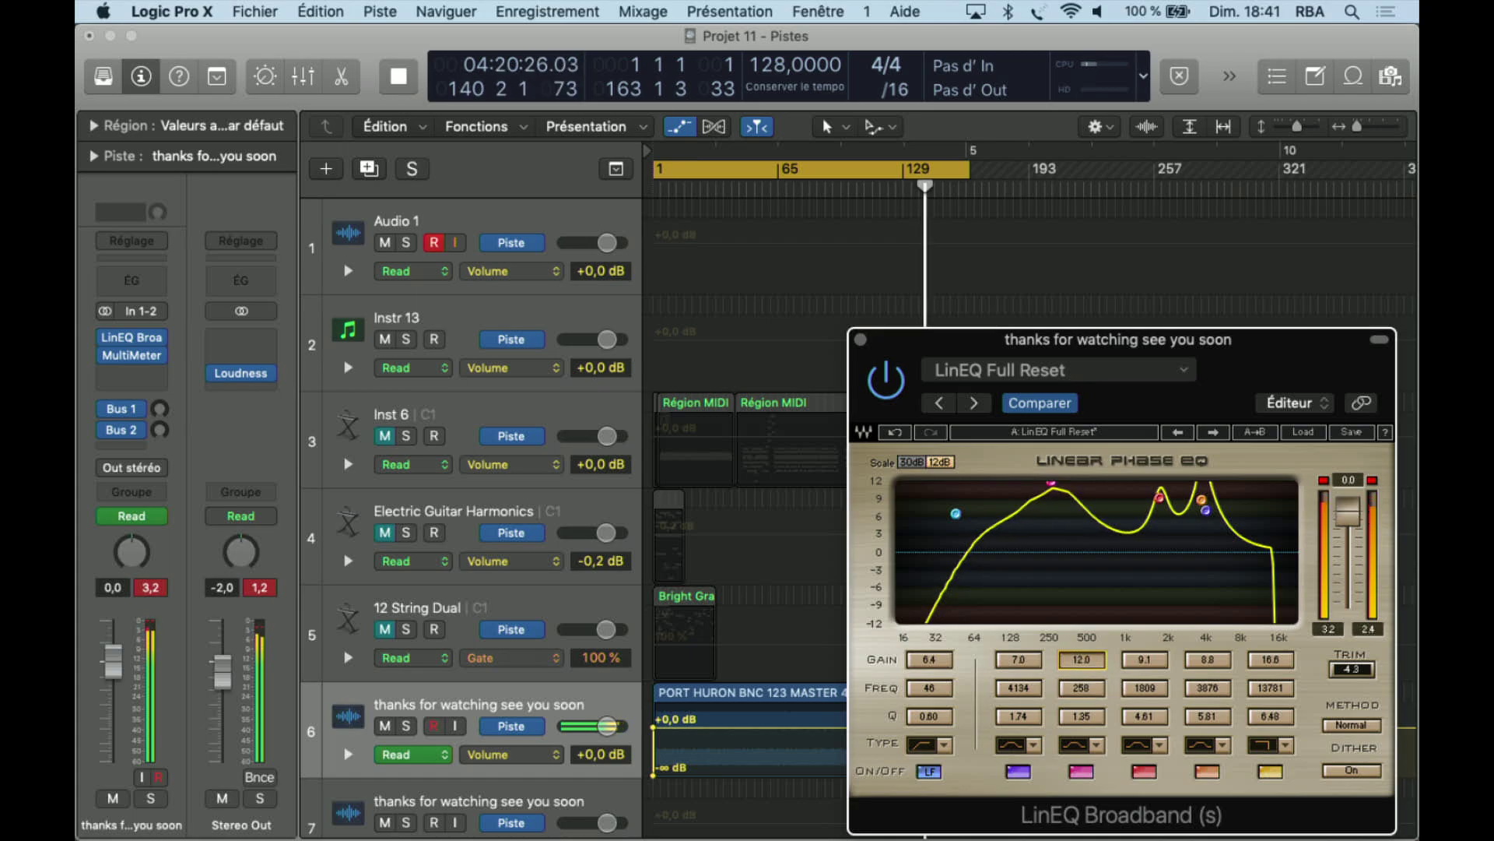
{"action": "type", "text": "20.3"}
{"action": "key", "text": "Return"}
{"action": "type", "text": "17.9"}
{"action": "key", "text": "Return"}
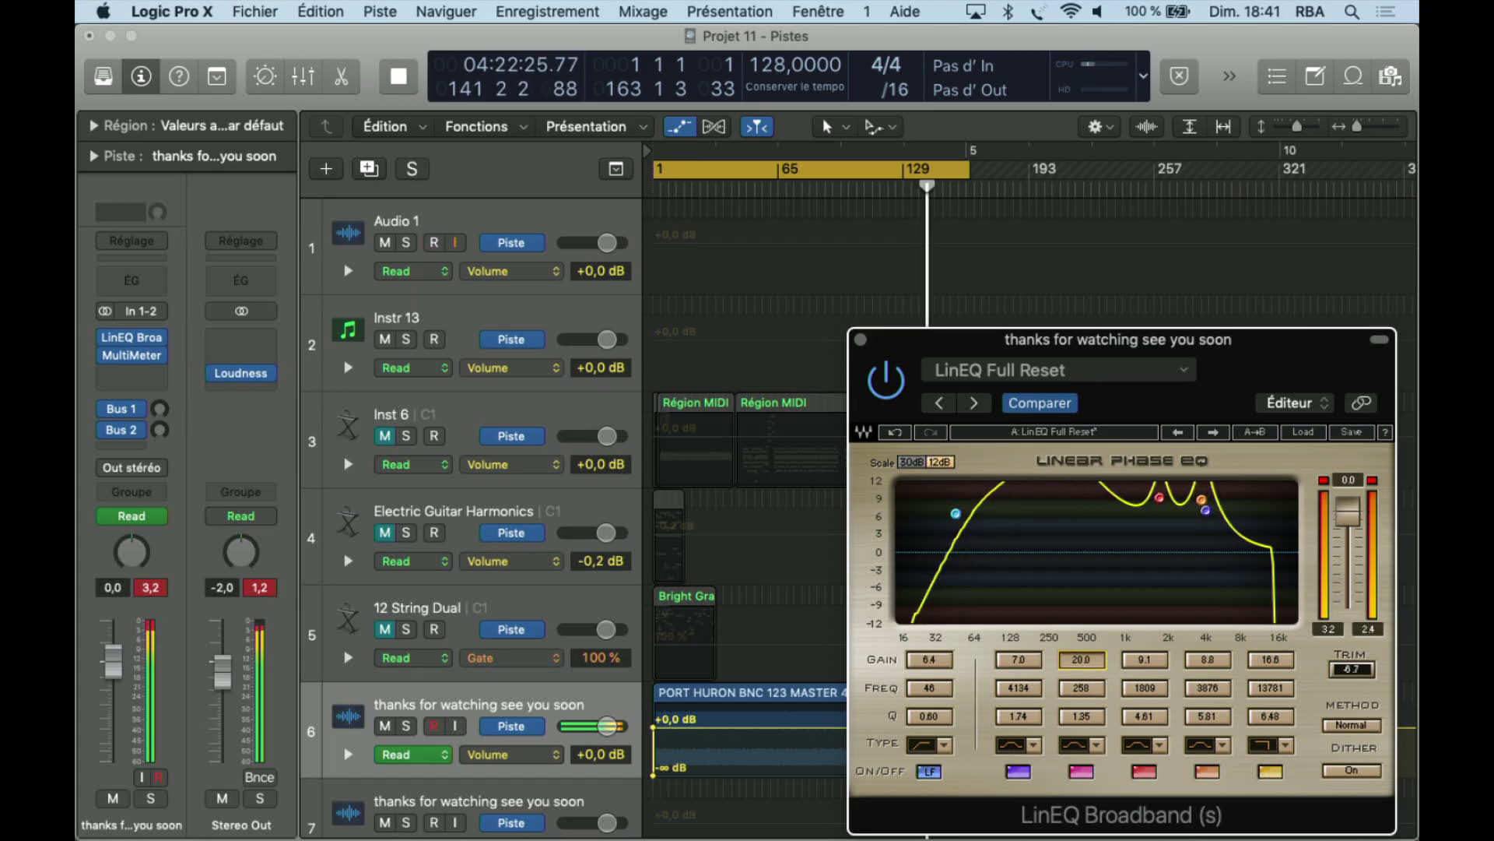
{"action": "type", "text": "18.1"}
{"action": "key", "text": "Return"}
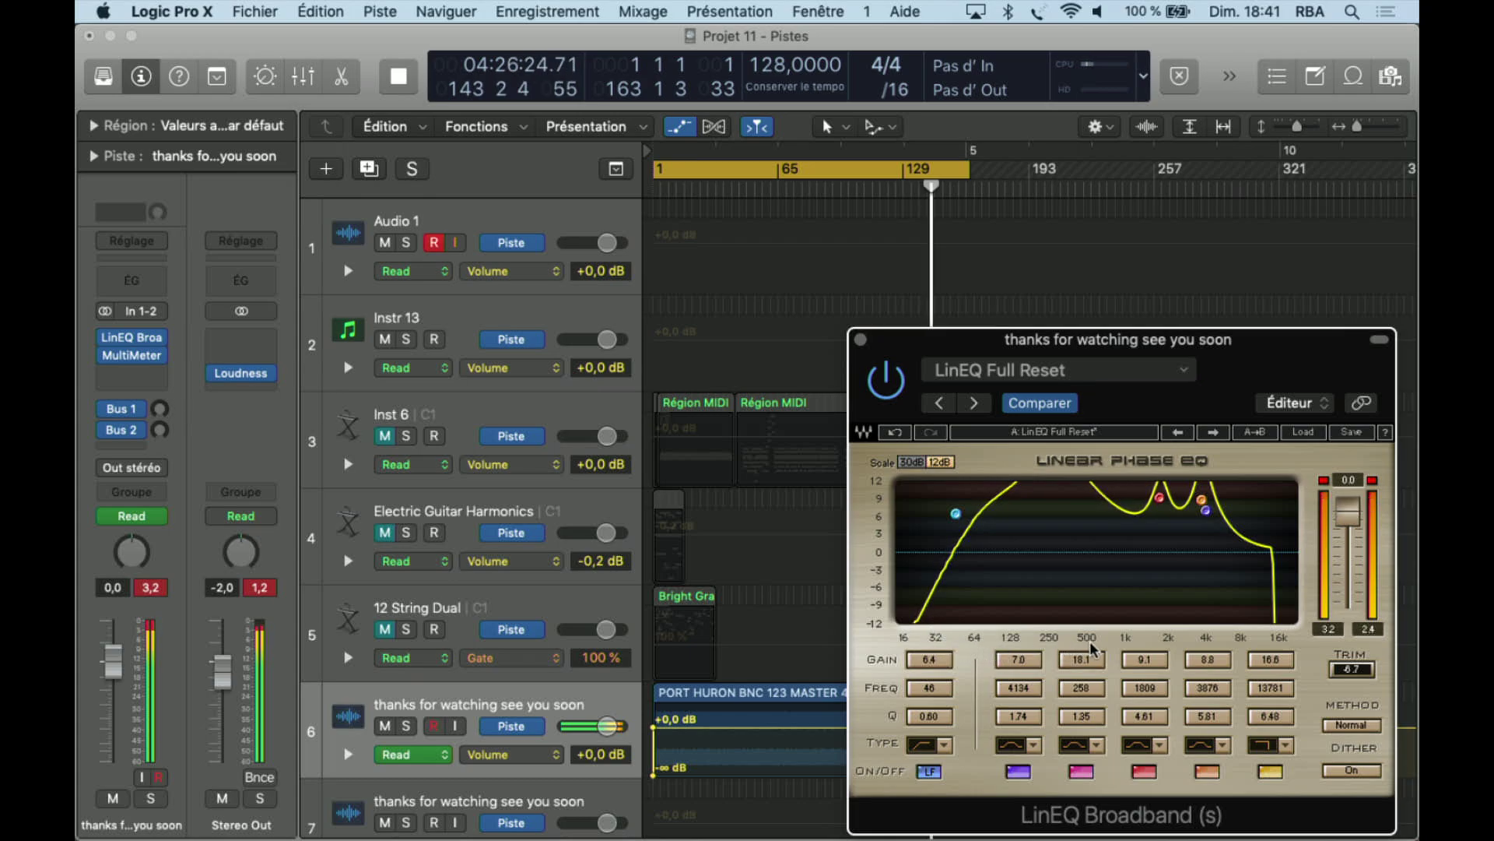
{"action": "left_click_drag", "start_coordinate": [1091, 654], "coordinate": [1085, 662]}
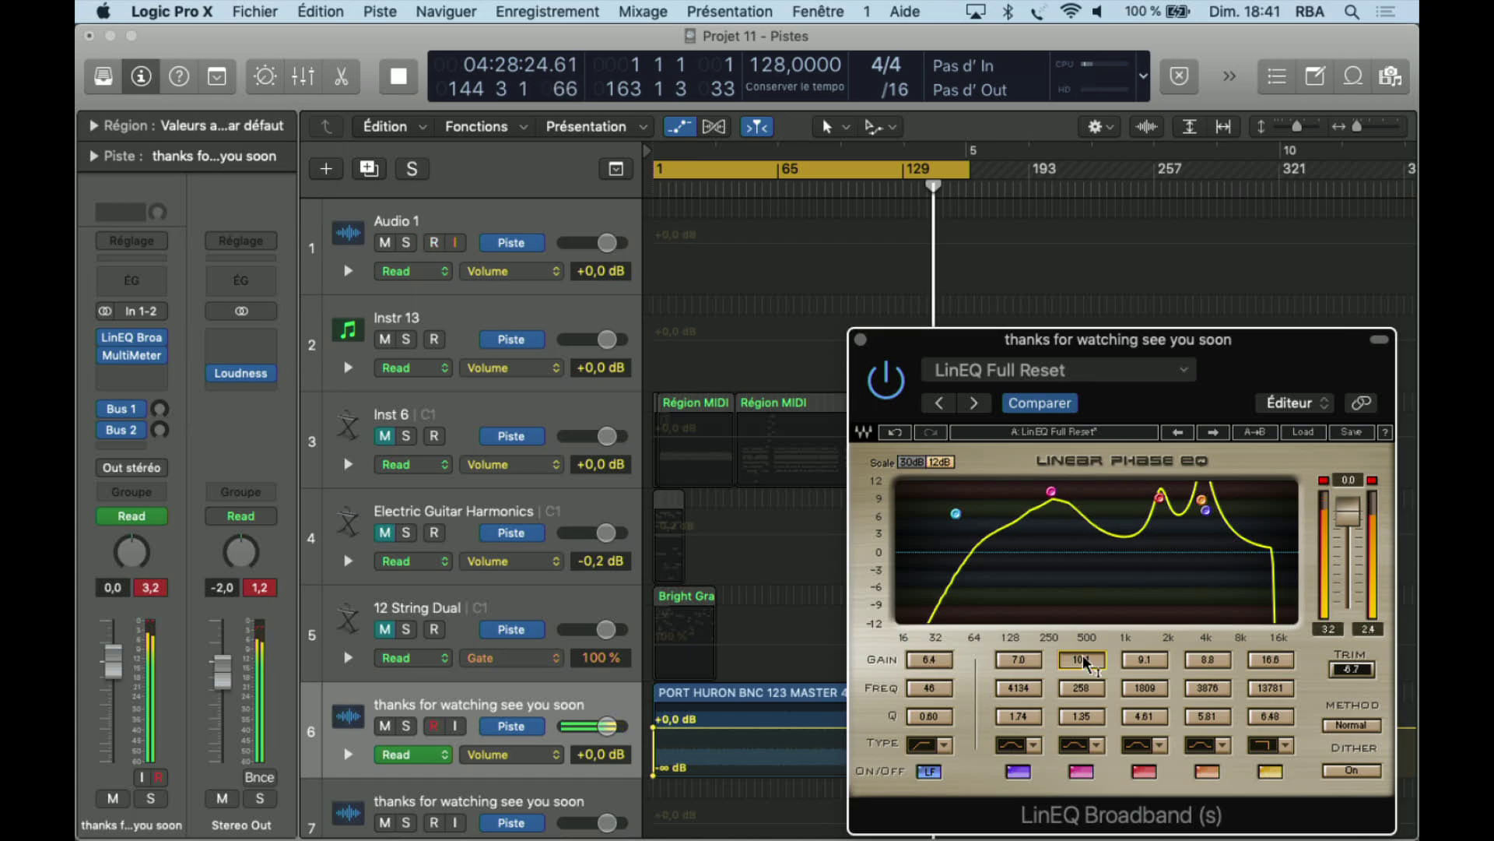
{"action": "left_click", "coordinate": [911, 463]}
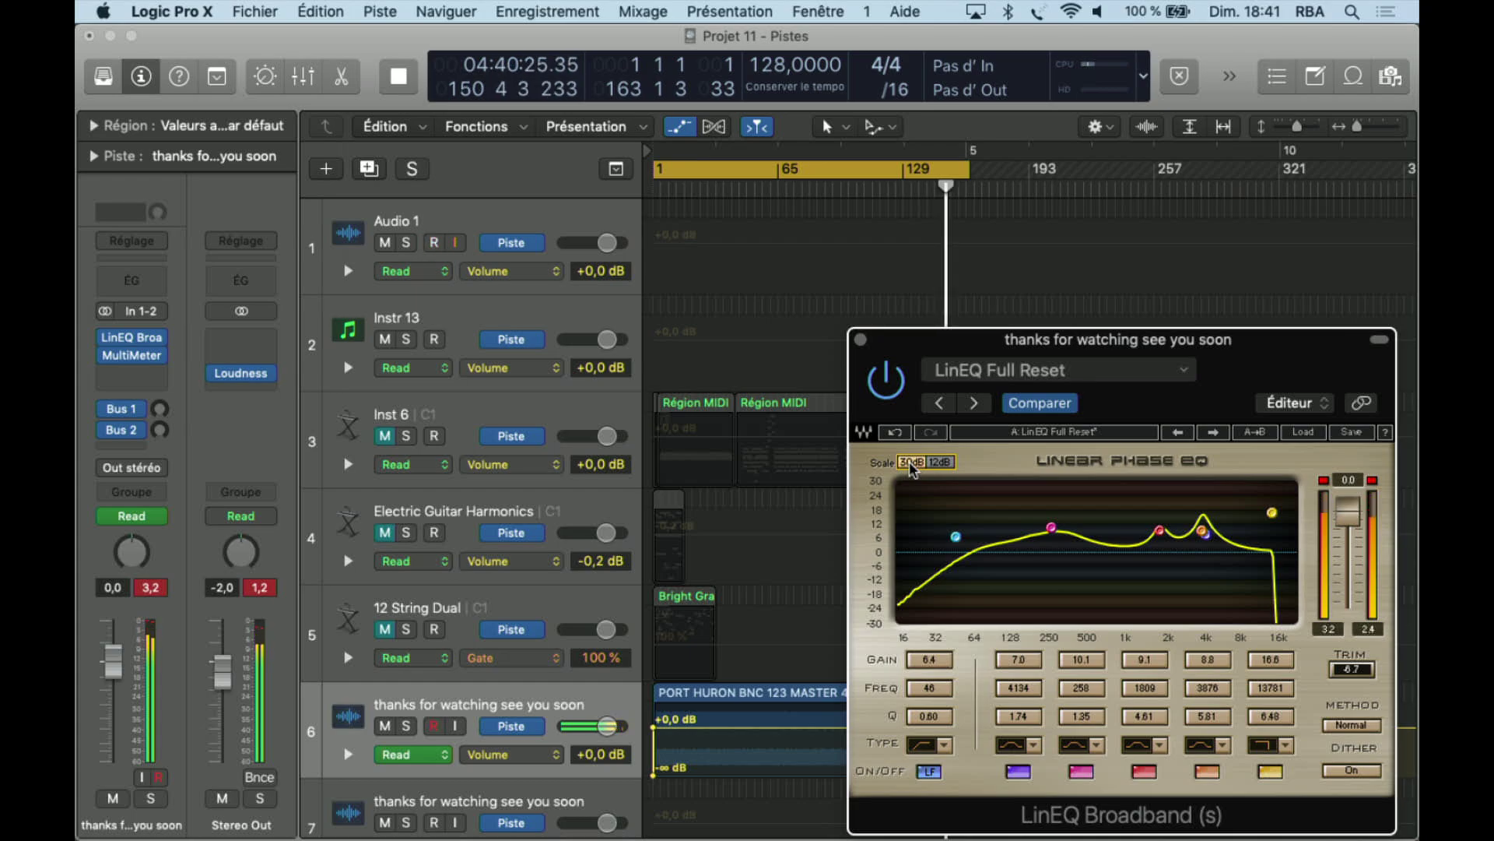
Compare the dry and EQ'd sound by bypassing LinEQ while moving playback back earlier in the song.
{"action": "left_click", "coordinate": [893, 394]}
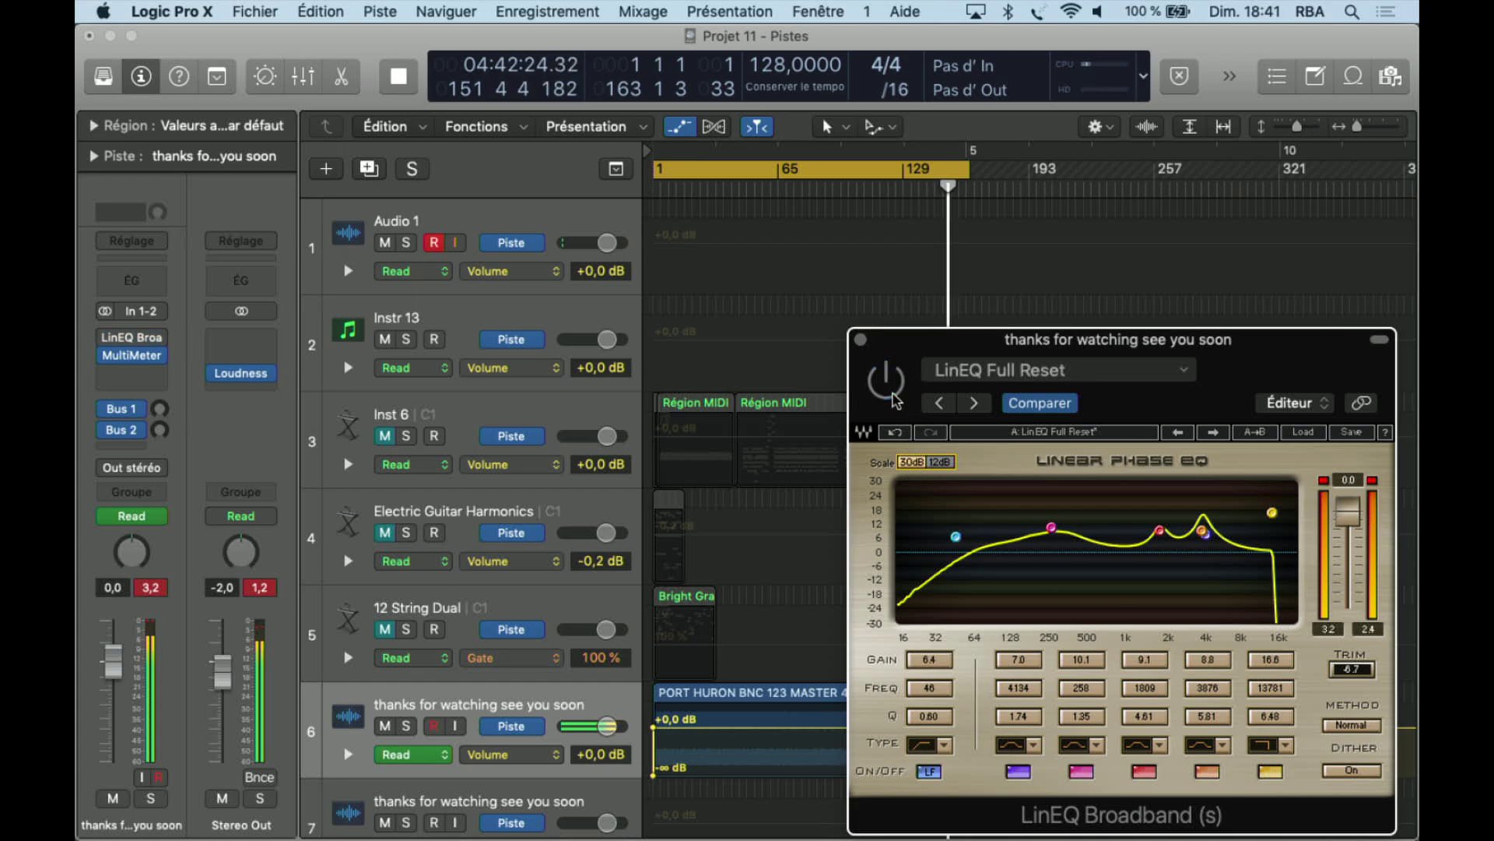
{"action": "left_click", "coordinate": [902, 191]}
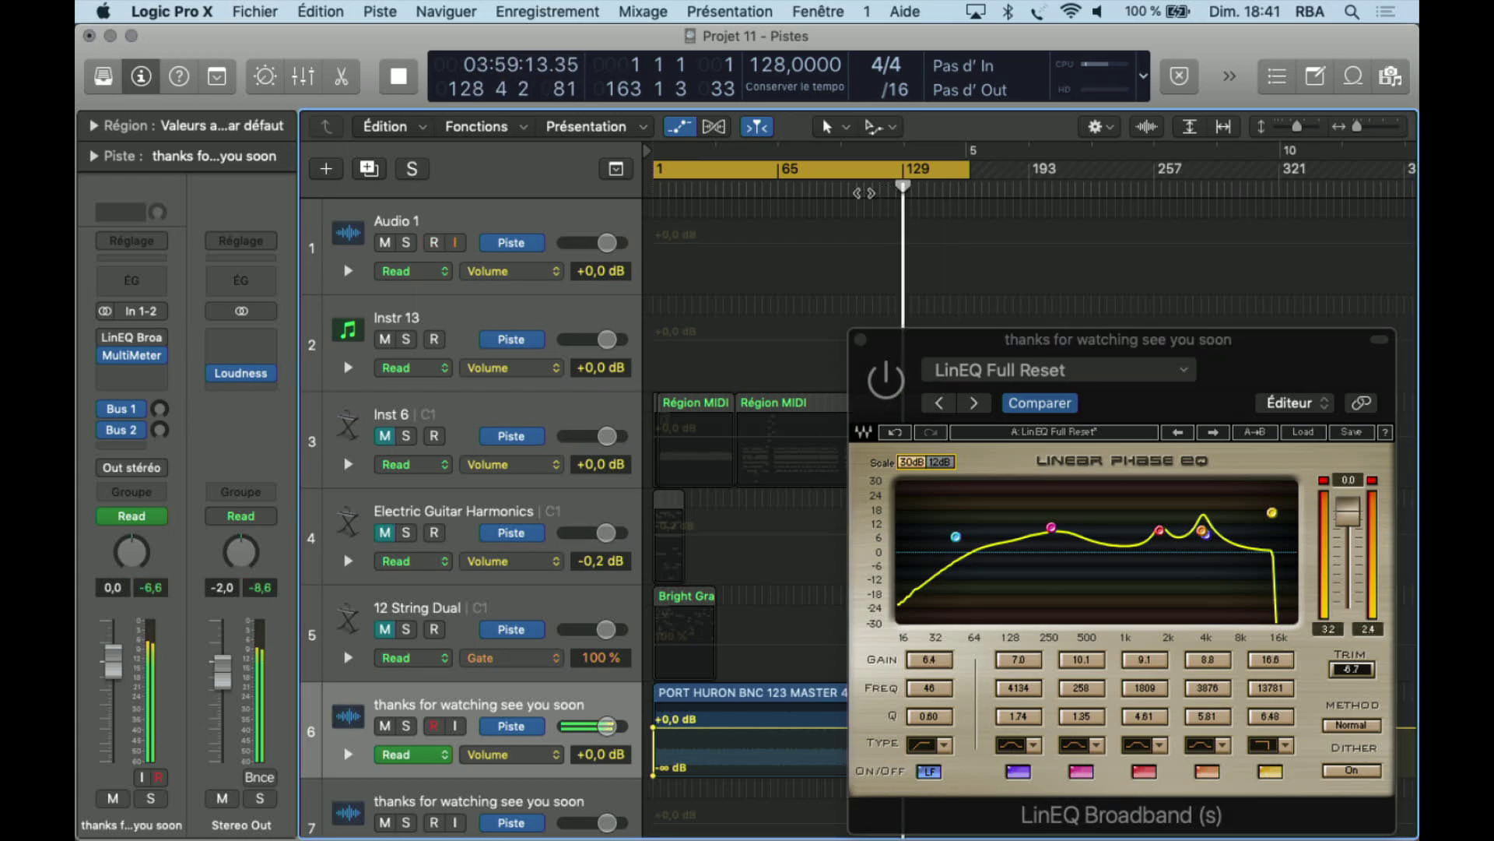
{"action": "left_click", "coordinate": [865, 191]}
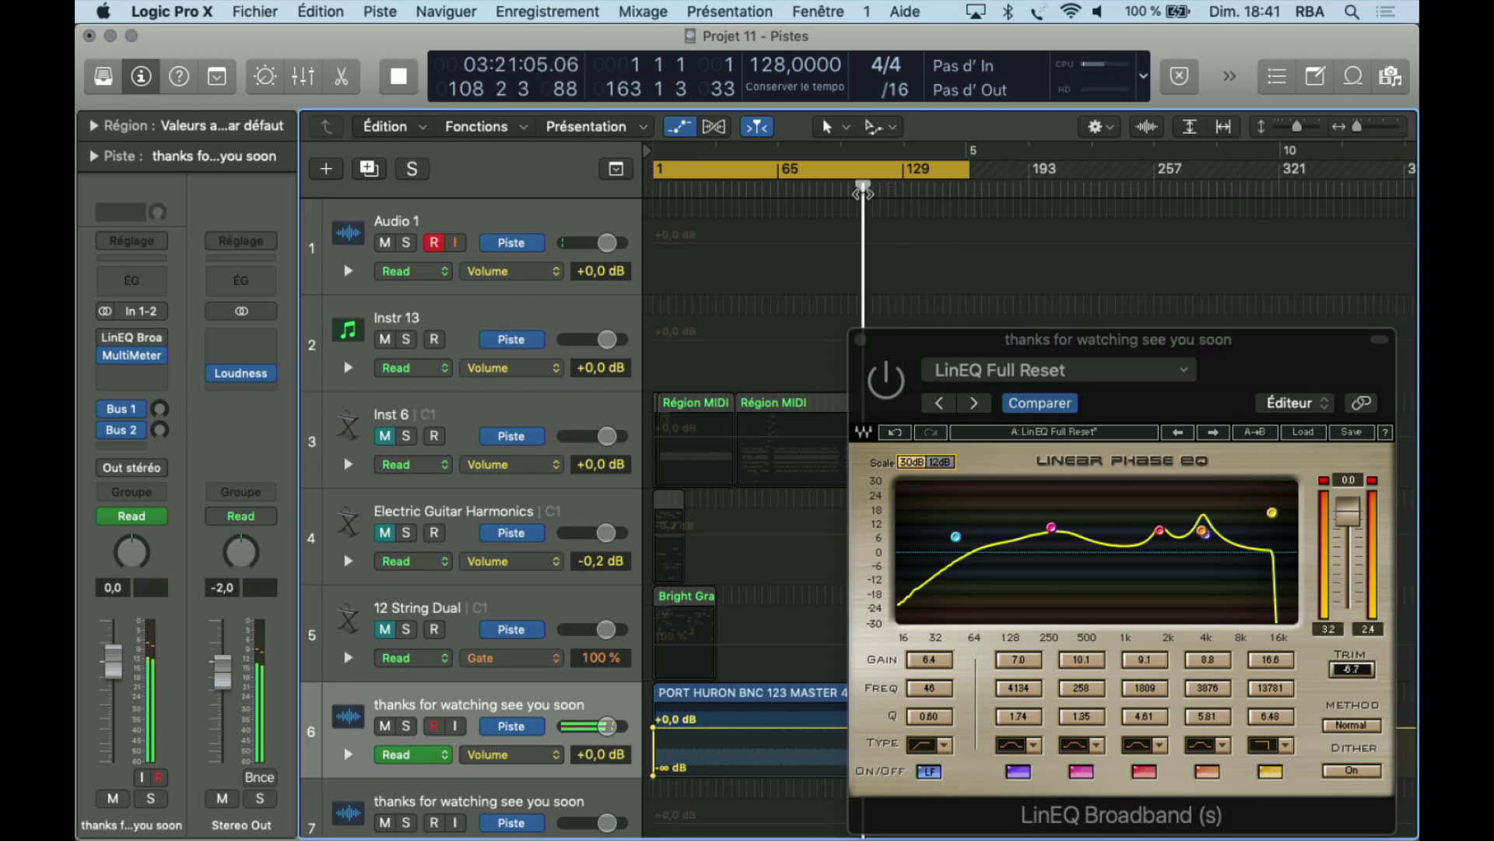
{"action": "left_click", "coordinate": [889, 386]}
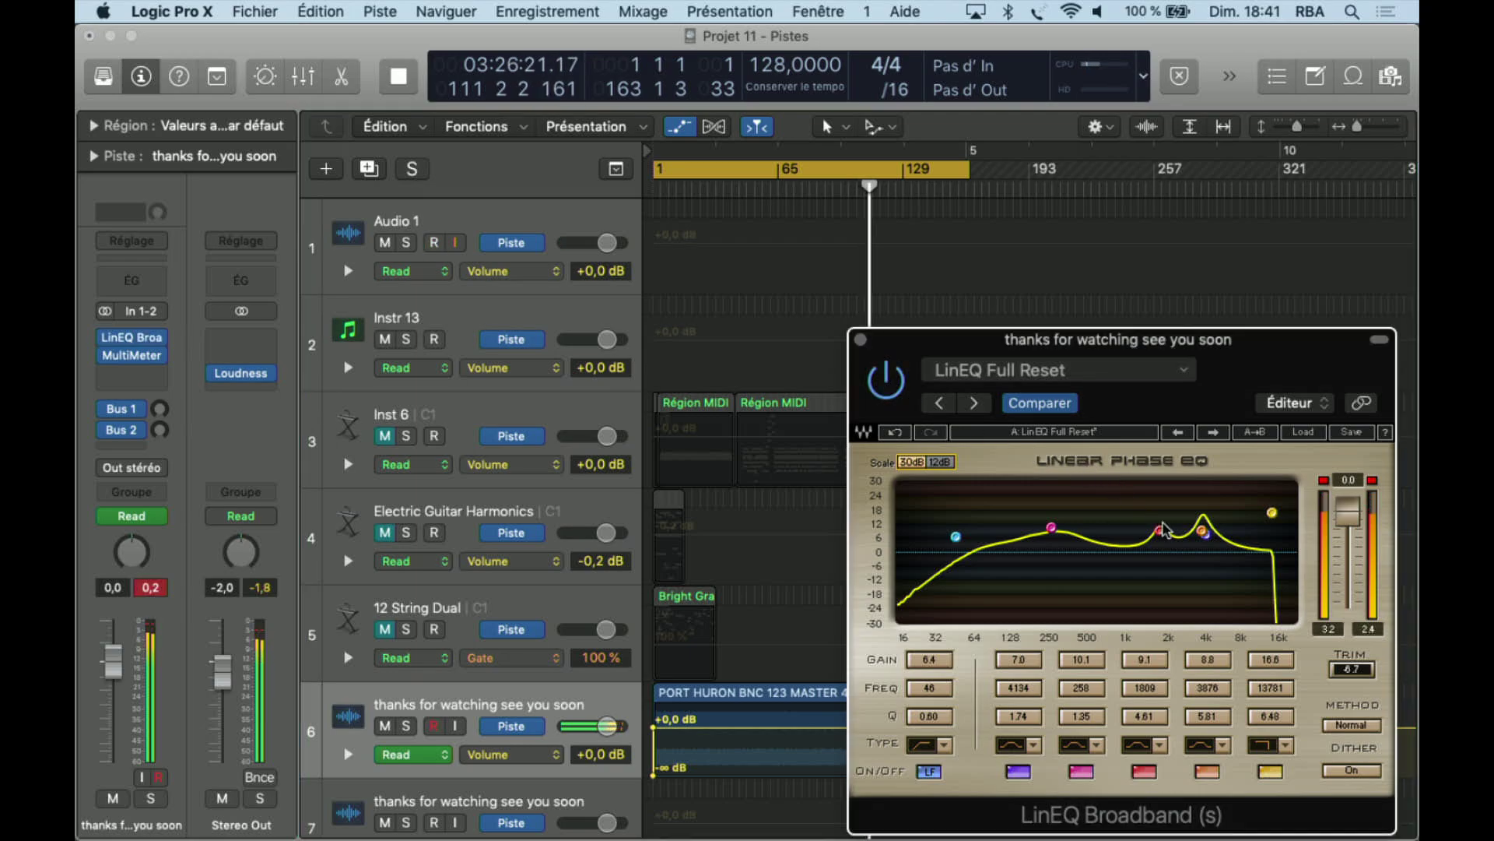
Move the second band to 4910 Hz, lower the 258 Hz band to 8.0 dB, and choose Accurate processing.
{"action": "left_click_drag", "start_coordinate": [1209, 535], "coordinate": [1215, 547]}
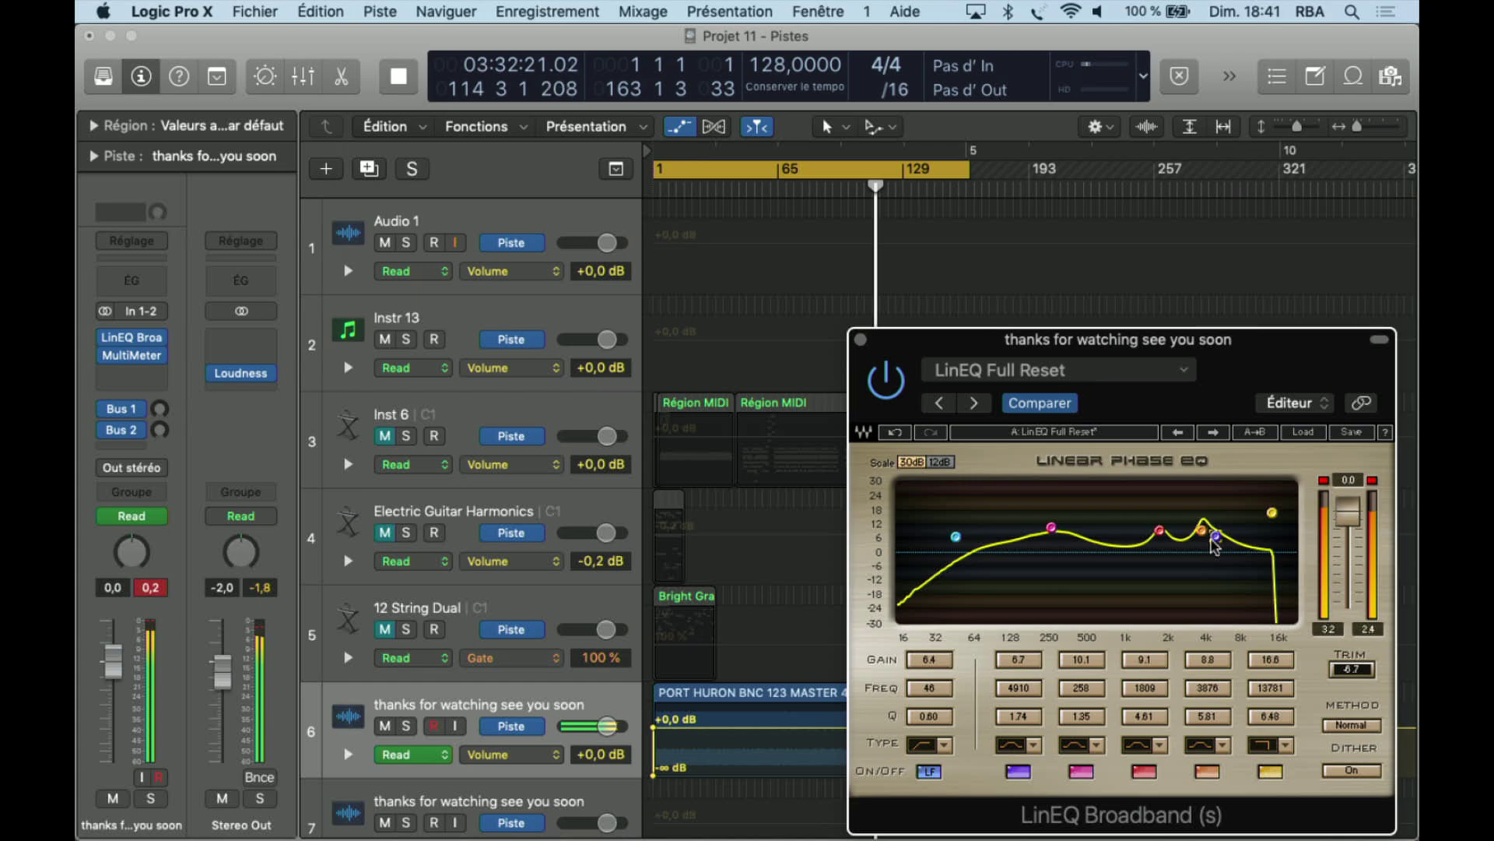
{"action": "mouse_move", "coordinate": [1051, 527]}
{"action": "left_mouse_down"}
{"action": "mouse_move", "coordinate": [1052, 565]}
{"action": "mouse_move", "coordinate": [1051, 514]}
{"action": "mouse_move", "coordinate": [1051, 532]}
{"action": "left_mouse_up"}
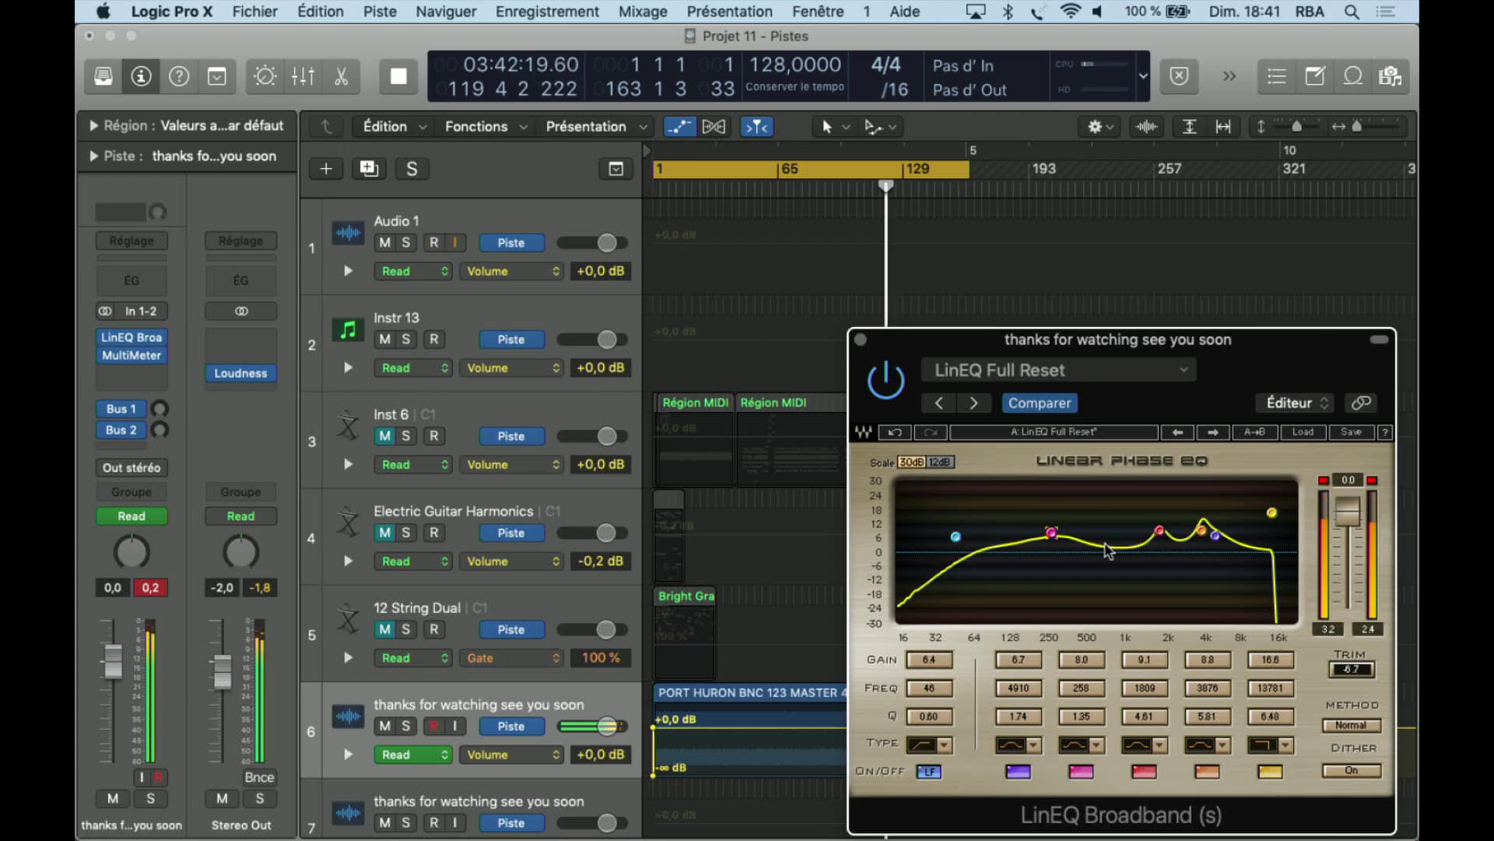
{"action": "left_click", "coordinate": [1363, 727]}
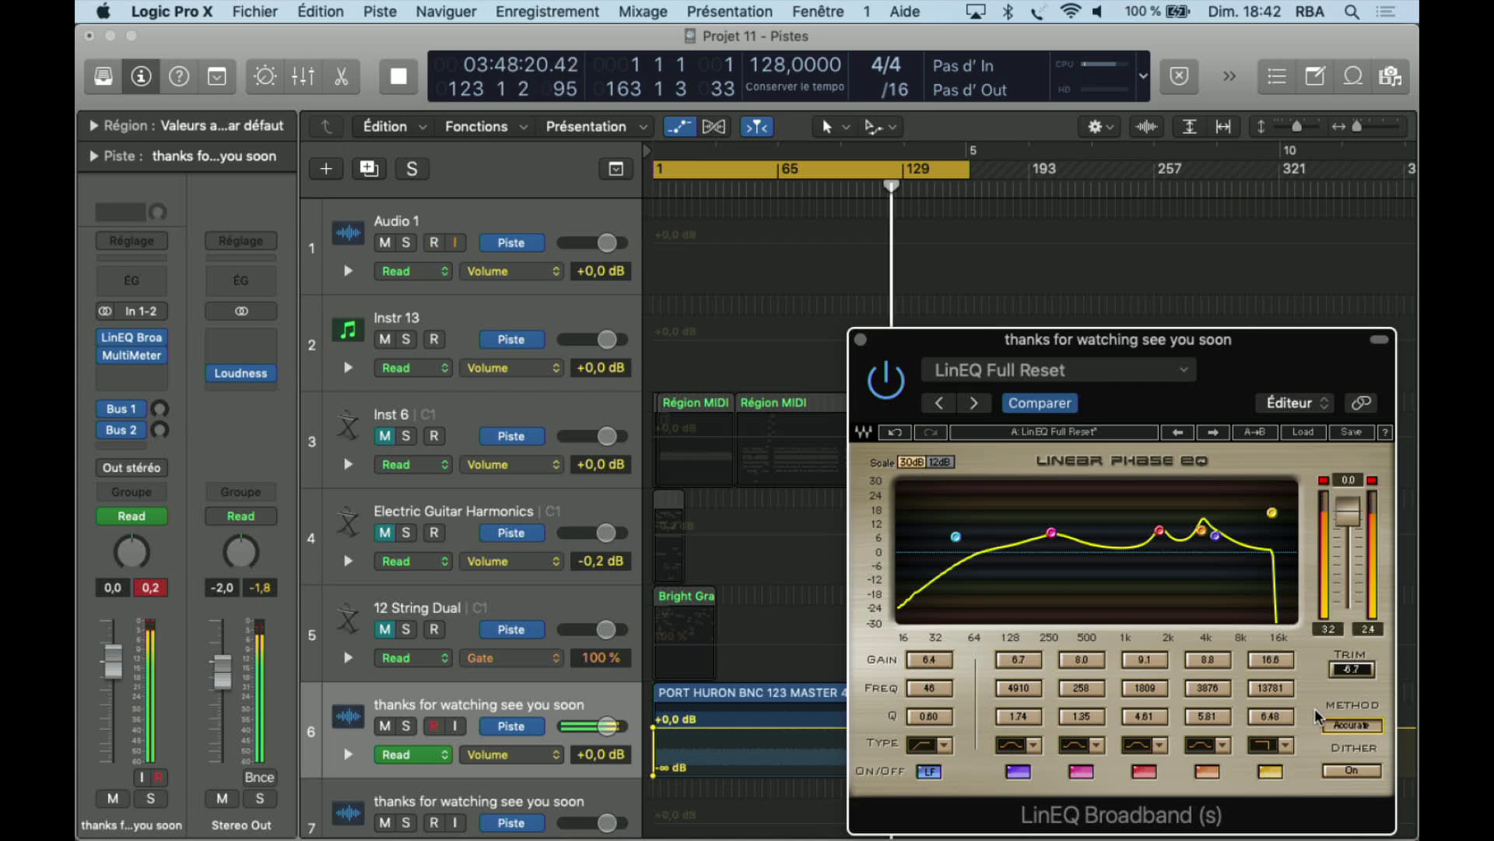
With the EQ bypassed, toggle the 4910 Hz and 258 Hz bands off and on, then re-enable LinEQ.
{"action": "left_click", "coordinate": [885, 391]}
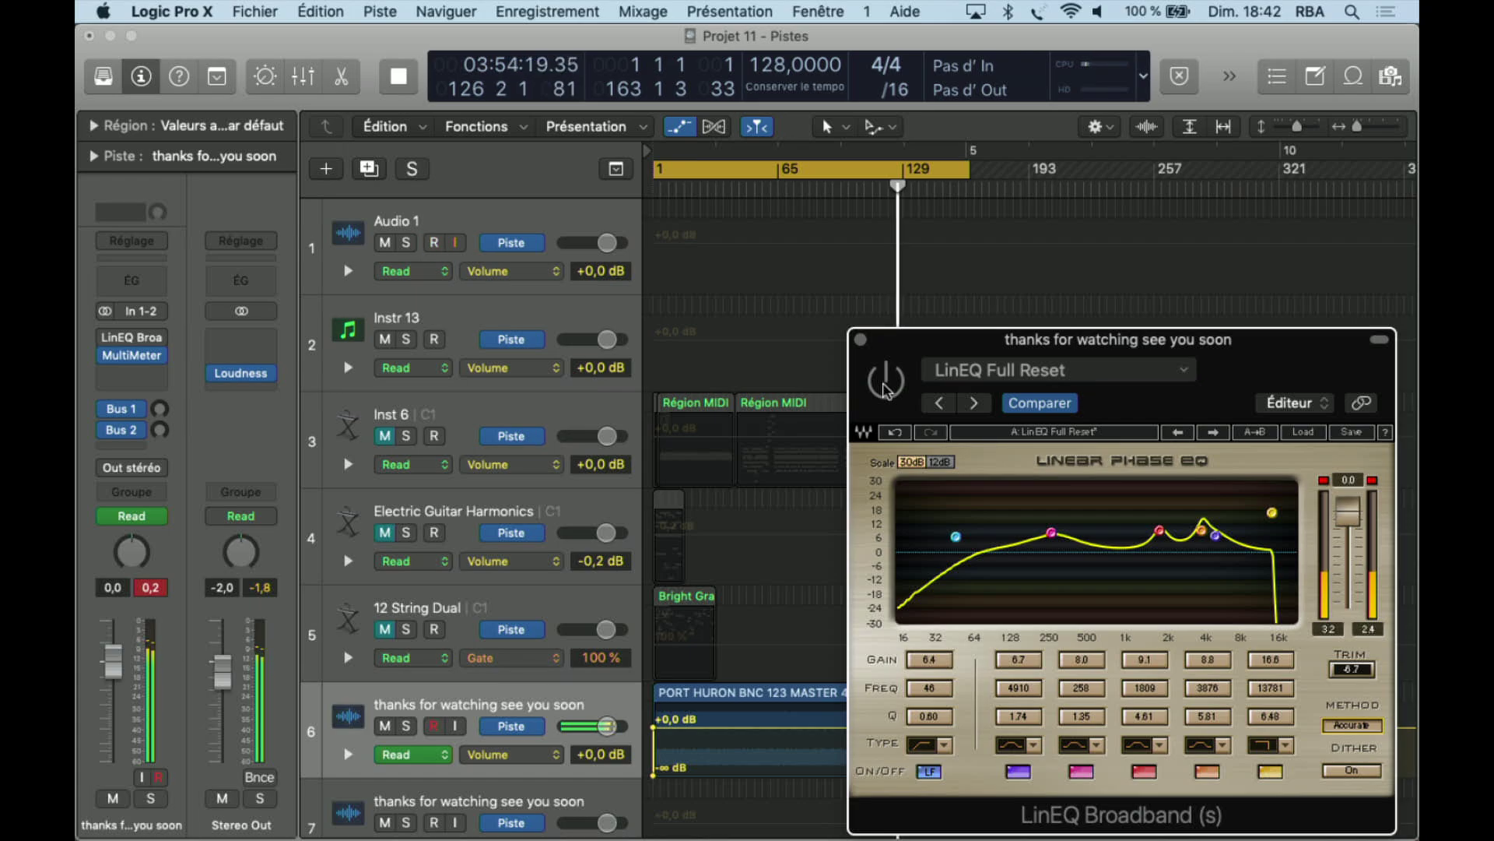
{"action": "left_click", "coordinate": [1019, 771]}
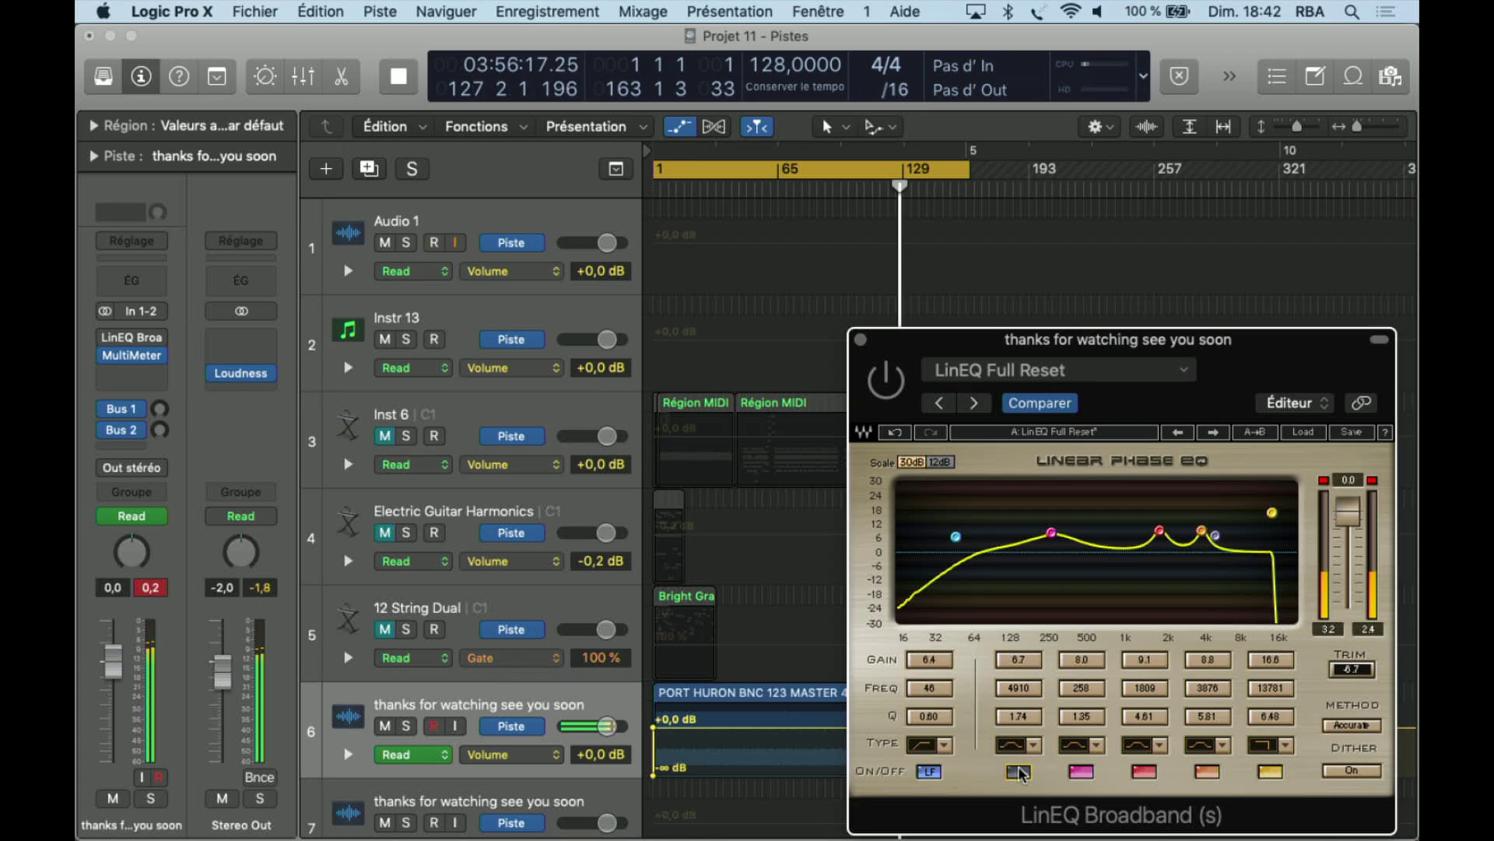
{"action": "left_click", "coordinate": [1019, 771]}
{"action": "left_click", "coordinate": [1078, 774]}
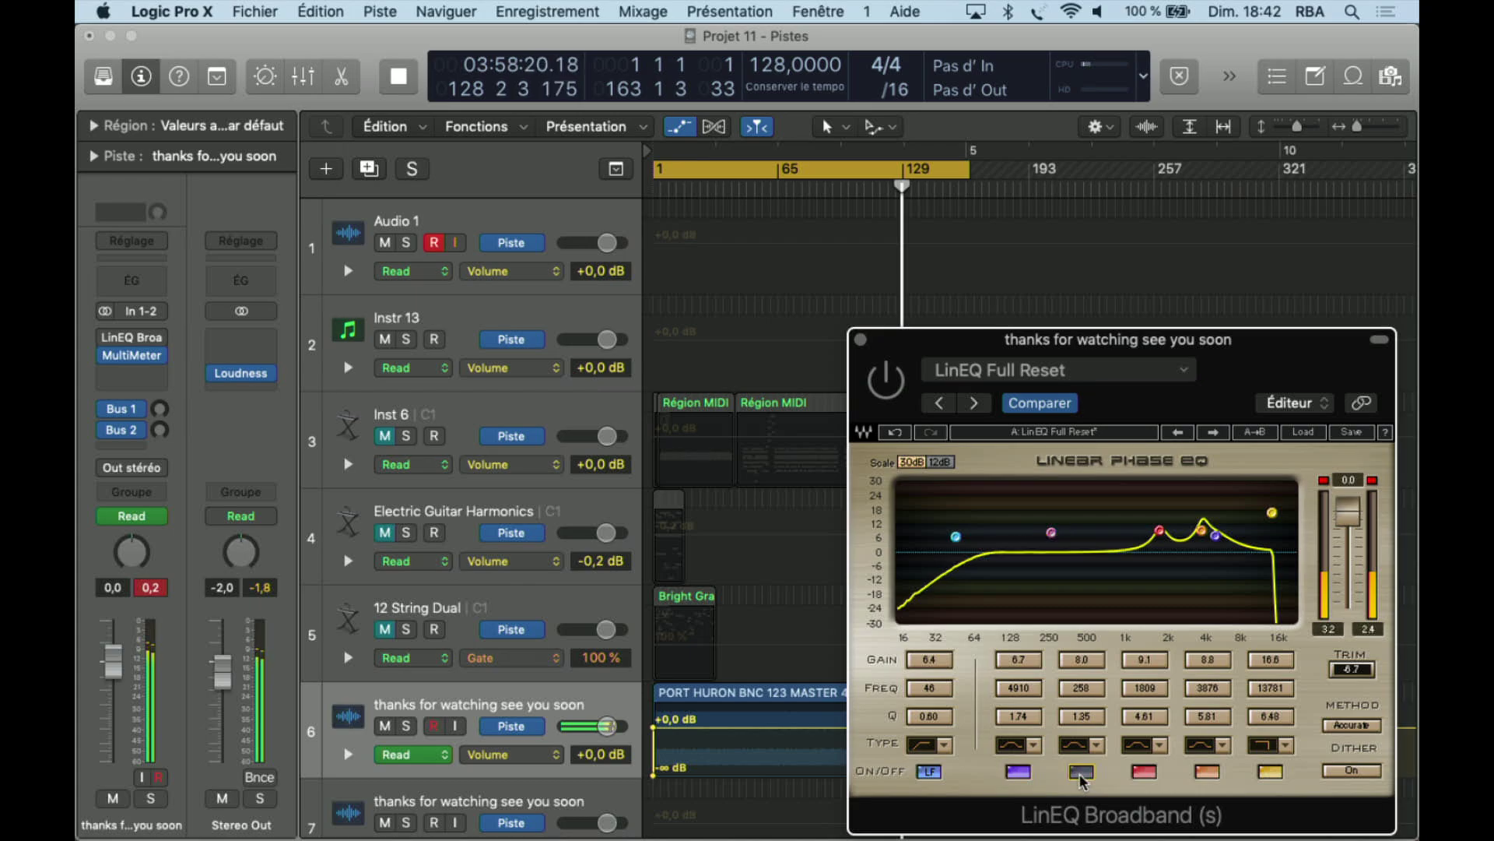
{"action": "left_click", "coordinate": [1080, 775]}
{"action": "left_click", "coordinate": [887, 381]}
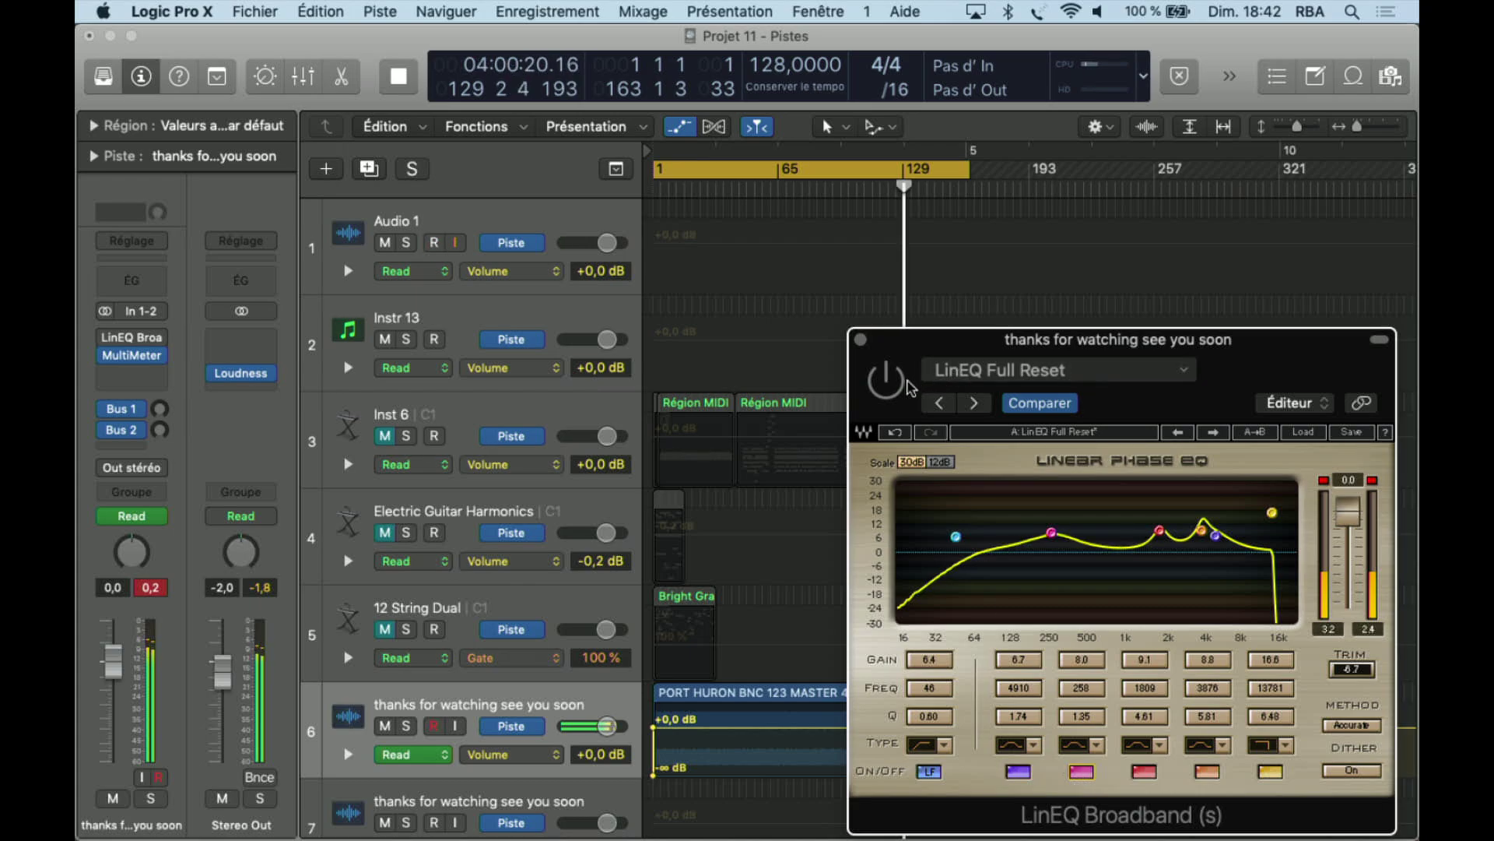
Audition the 258, 4910, 3876 Hz and high-shelf bands by switching each off and back on.
{"action": "left_click", "coordinate": [1081, 773]}
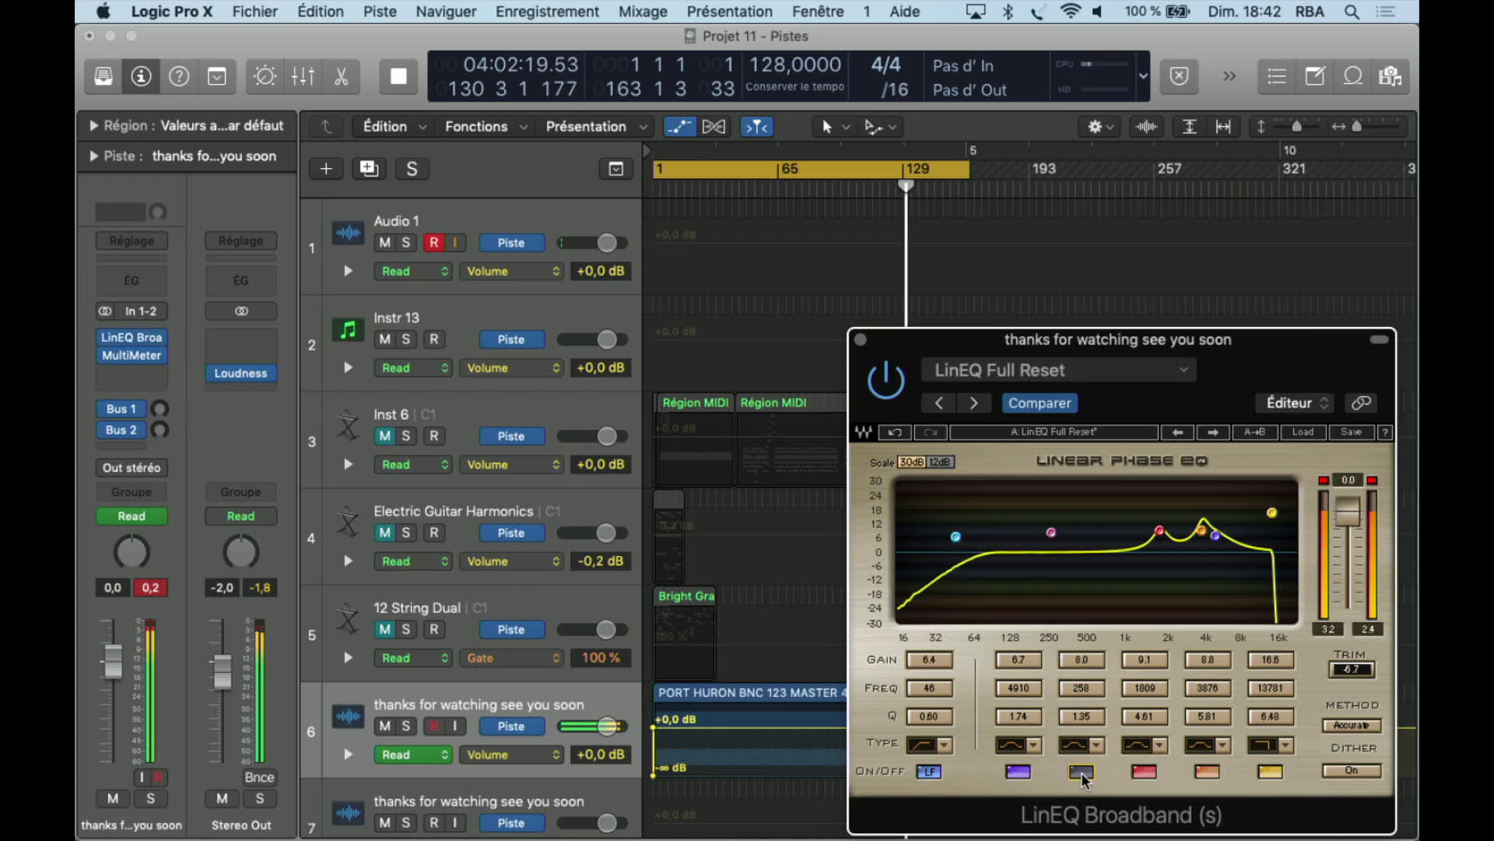
{"action": "left_click", "coordinate": [1082, 774]}
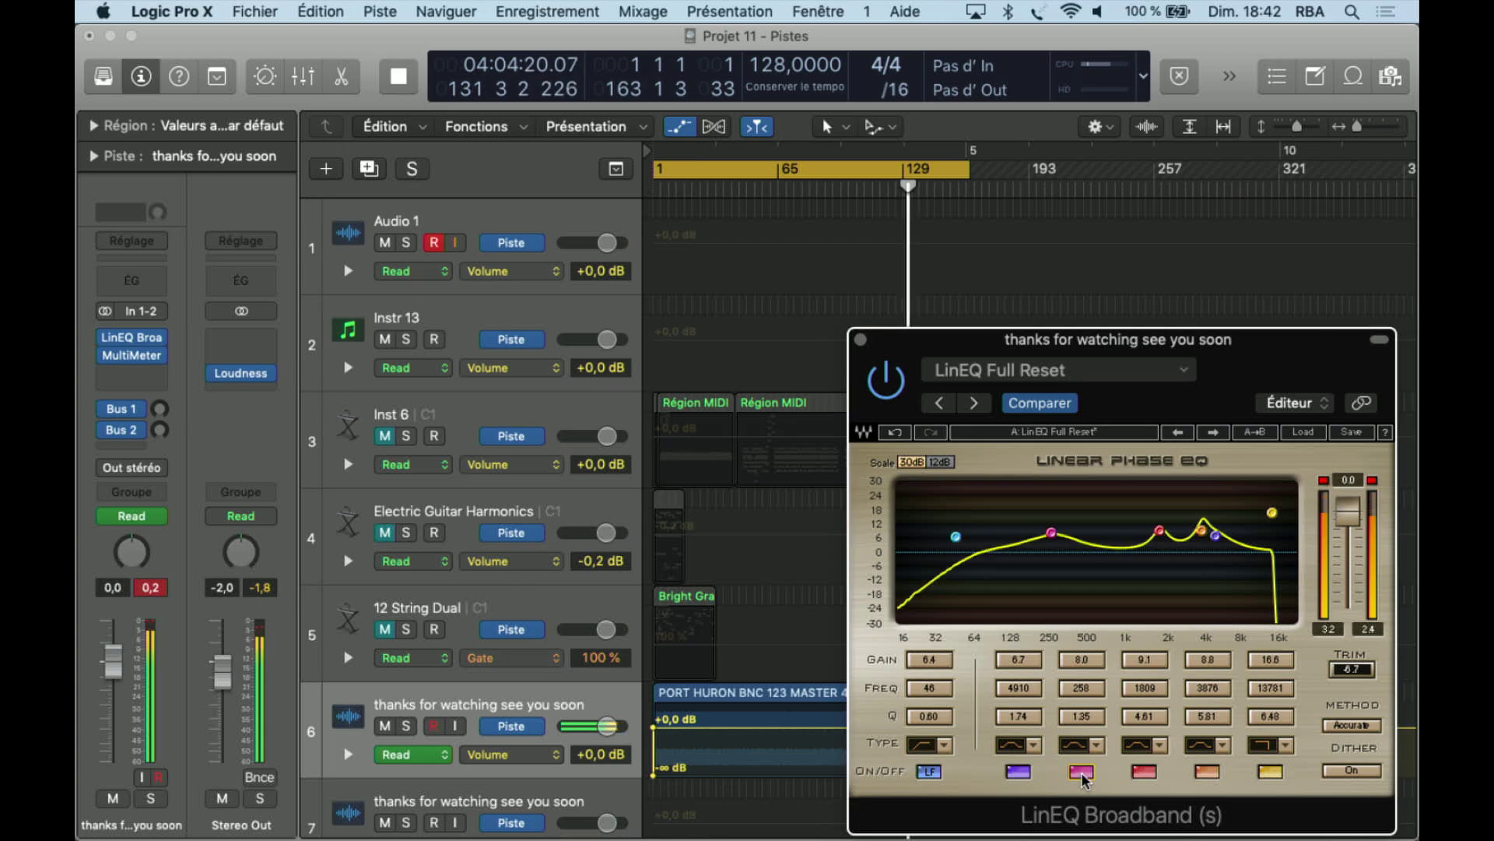
{"action": "left_click", "coordinate": [1018, 772]}
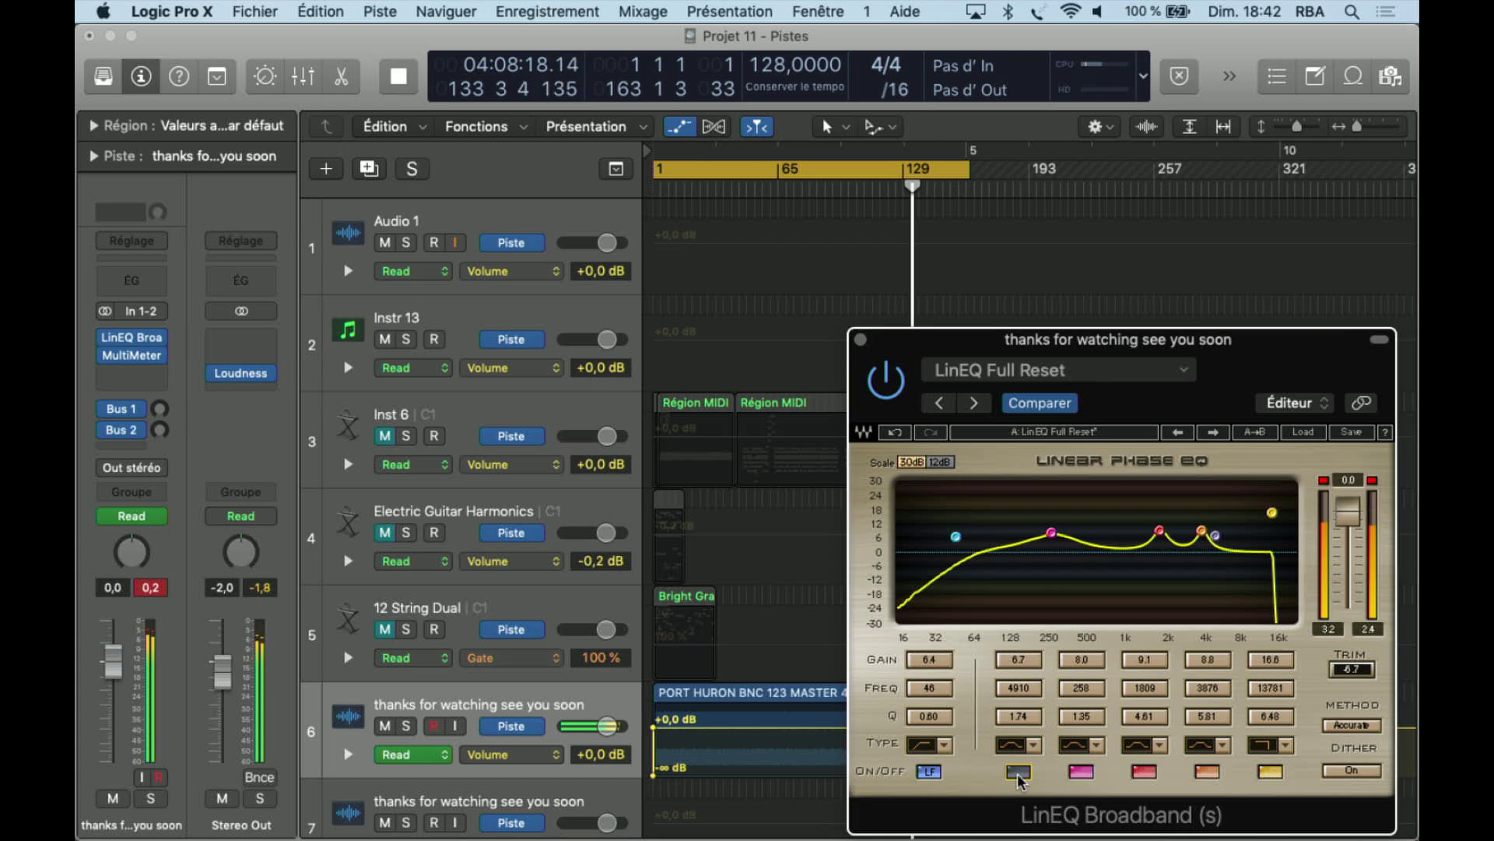
{"action": "left_click", "coordinate": [1019, 773]}
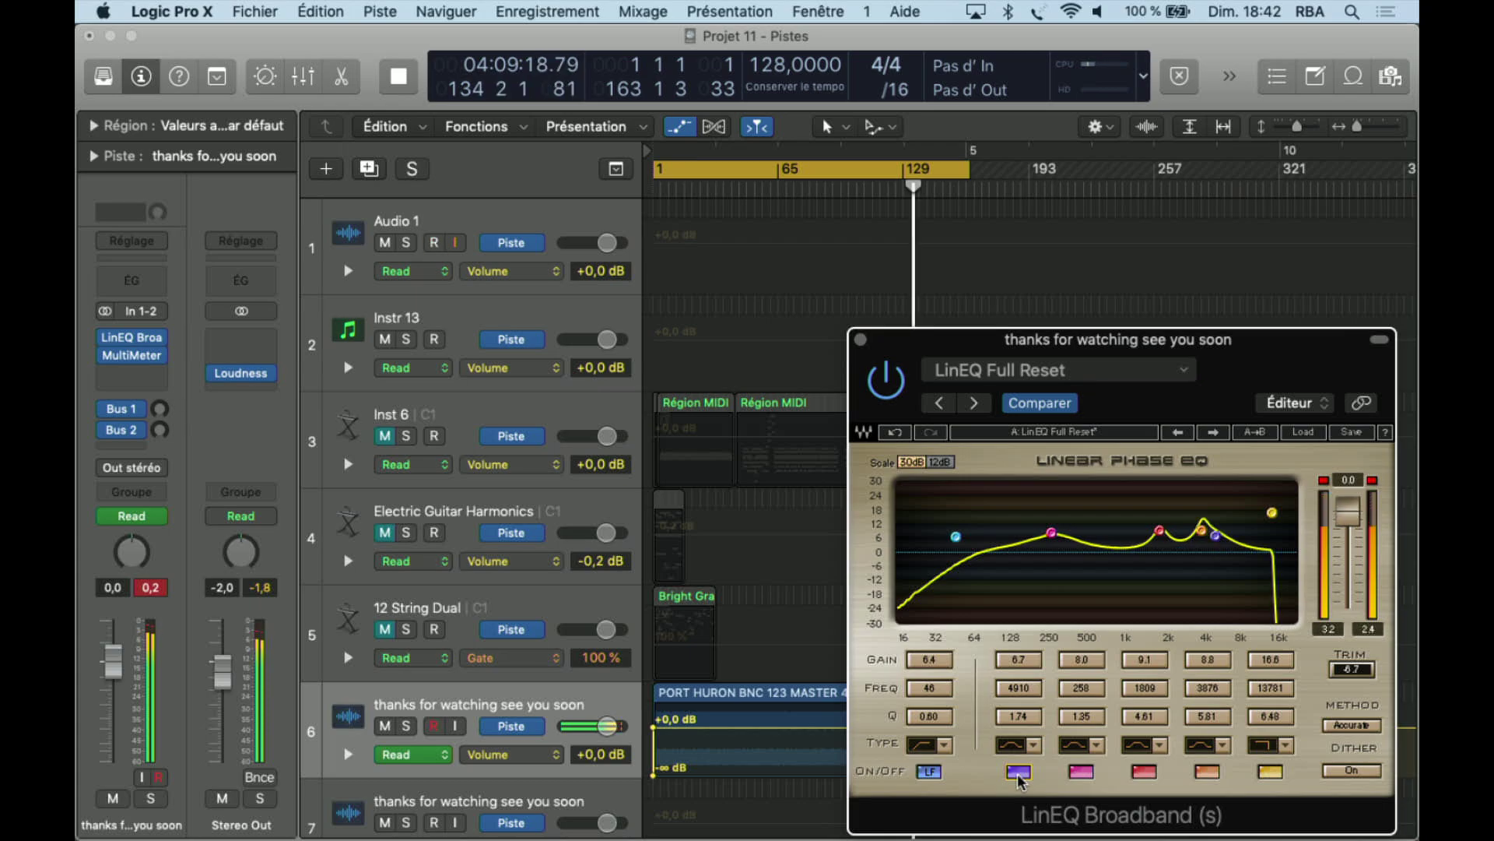
{"action": "left_click", "coordinate": [1207, 772]}
{"action": "left_click", "coordinate": [1208, 772]}
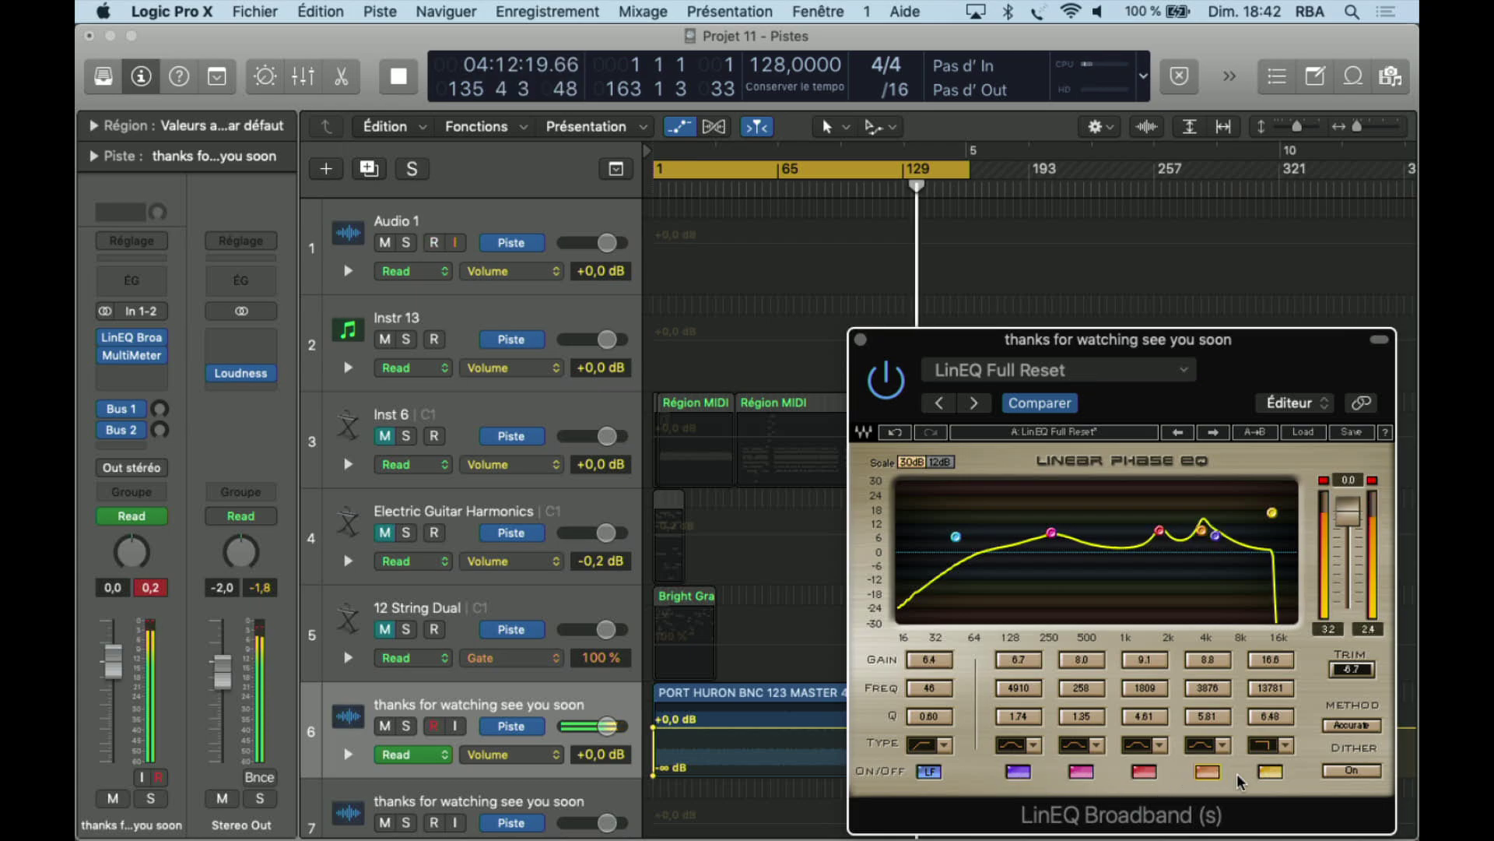
{"action": "left_click", "coordinate": [1269, 772]}
{"action": "left_click", "coordinate": [1268, 772]}
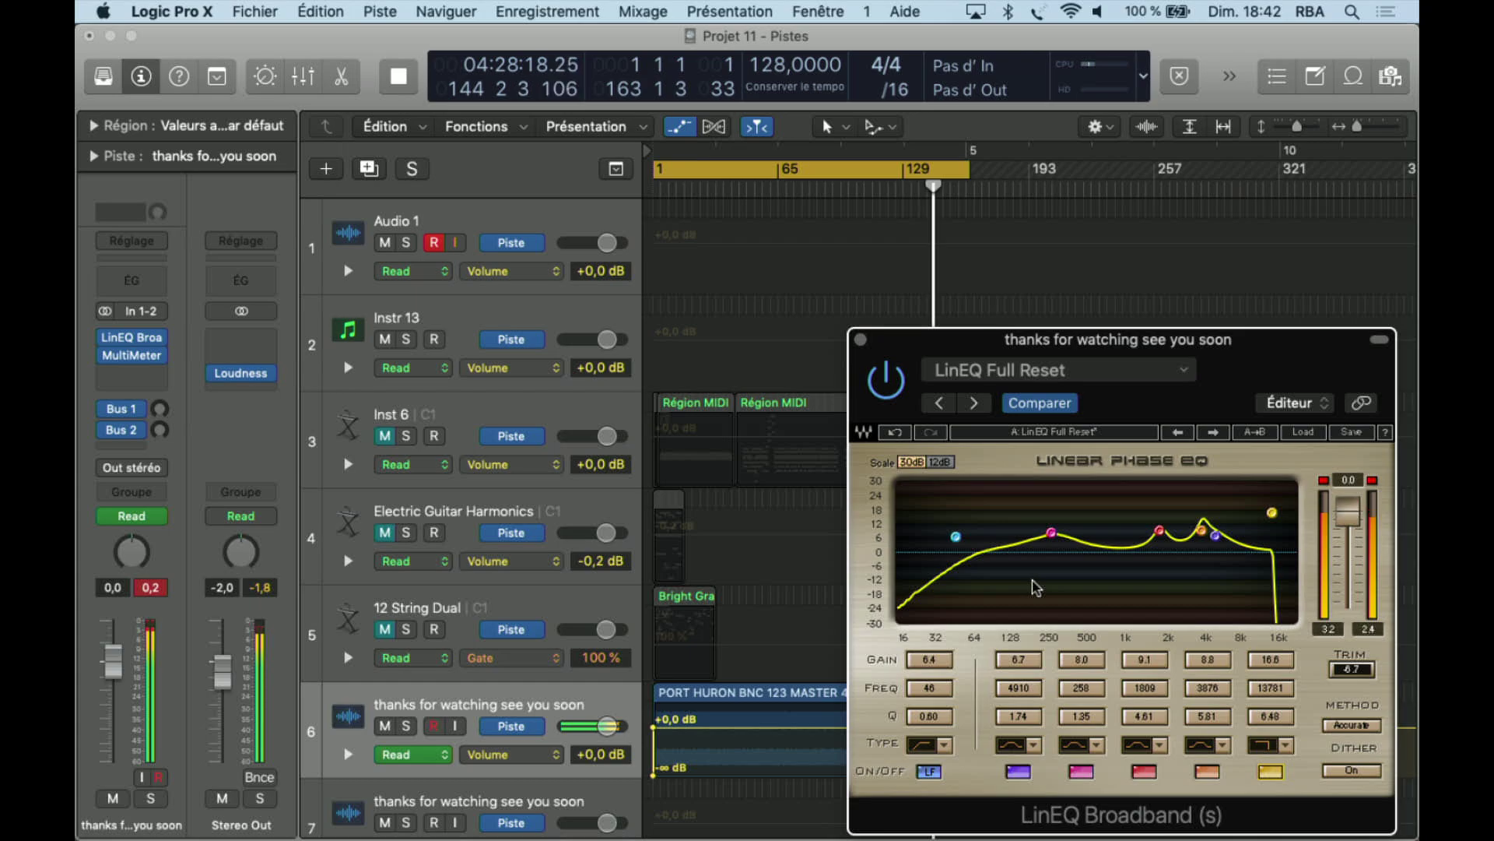
Stop playback around bar 144, keeping the finished LinEQ curve with all bands active.
{"action": "key", "text": "space"}
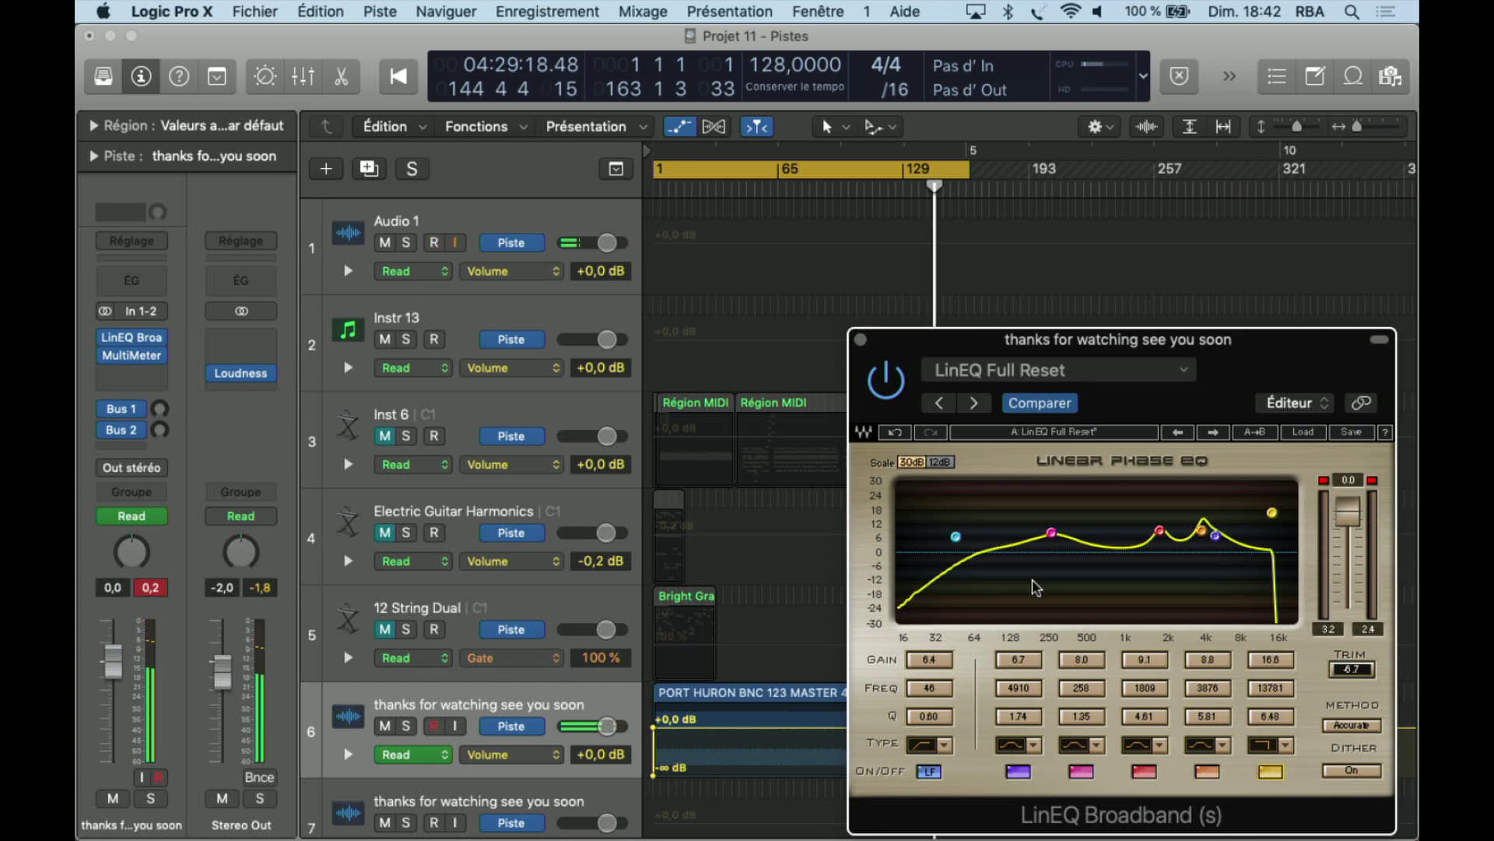